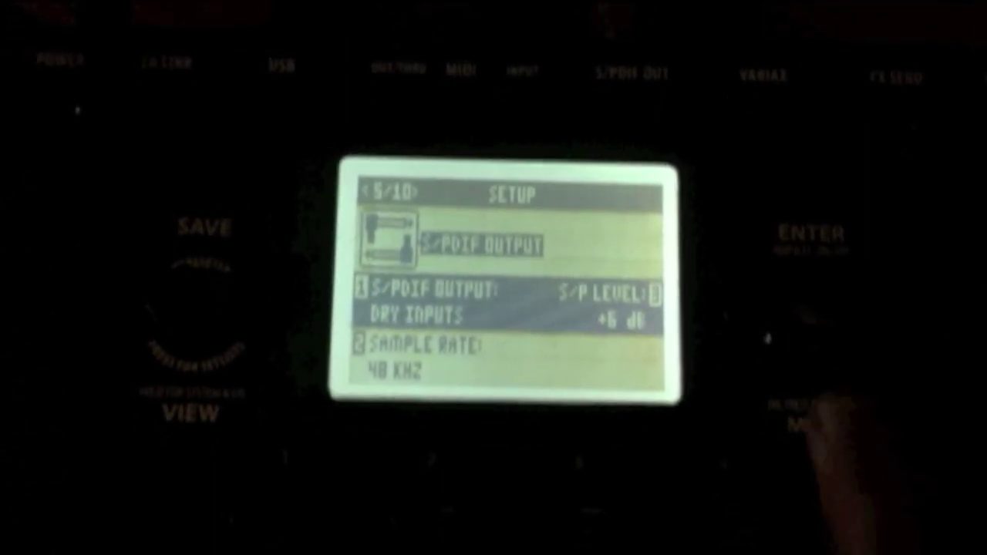
key(Left)
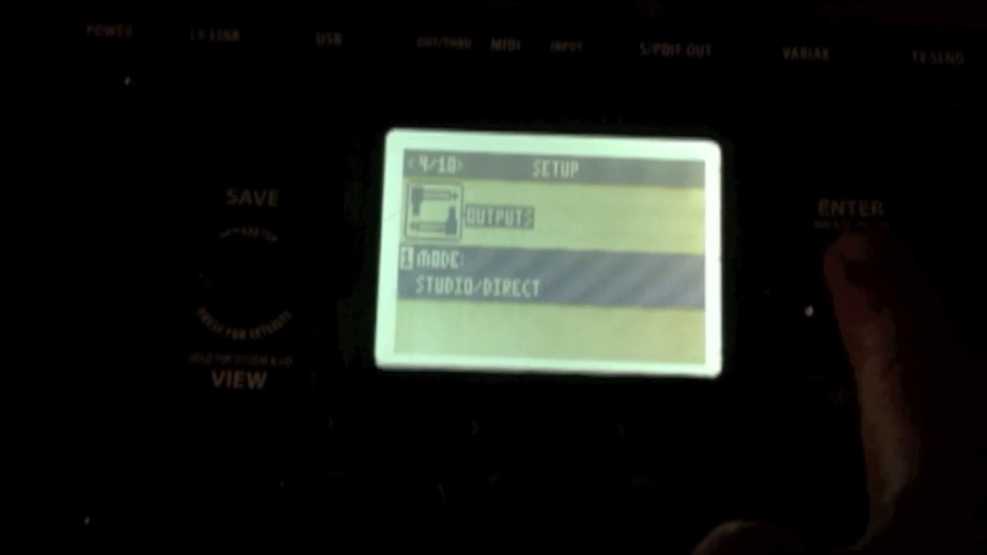
key(Left)
key(Left)
key(Right)
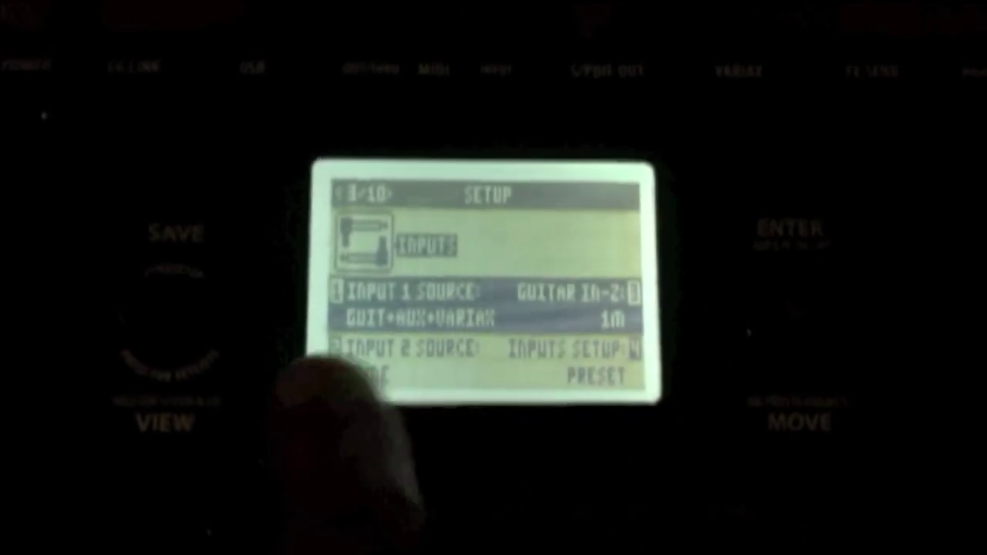
key(Right)
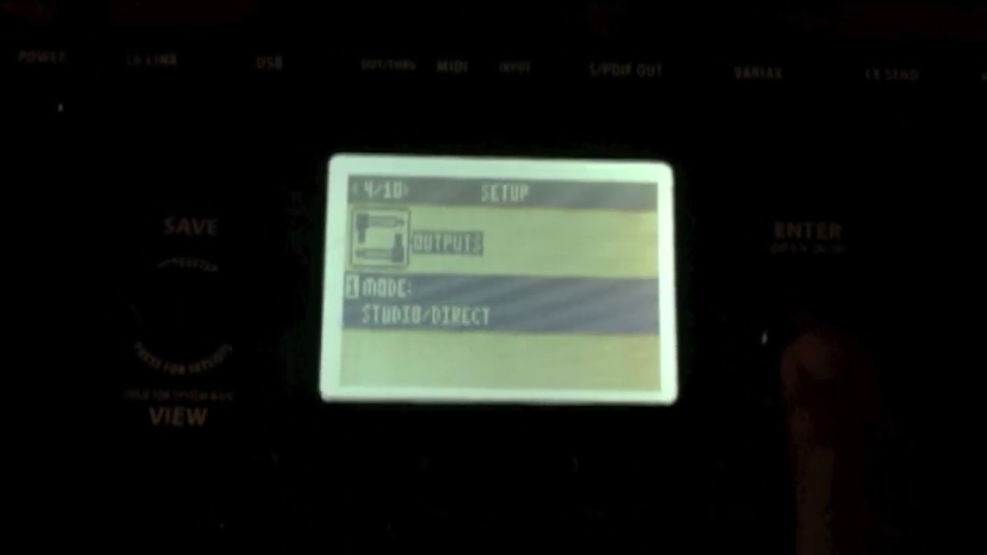
key(Right)
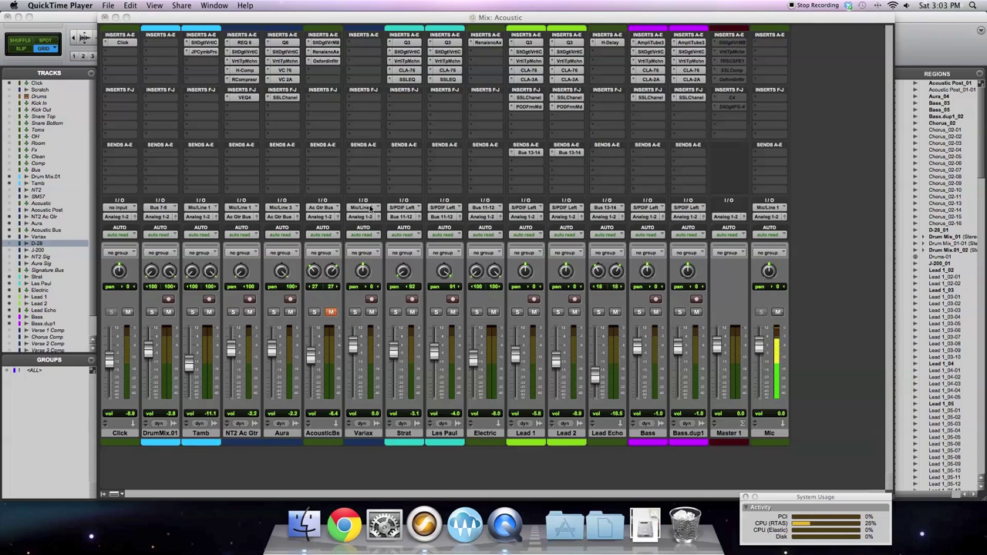
Step: Set the input of the Variax track to the S/PDIF Left (Mono) interface channel
click(363, 434)
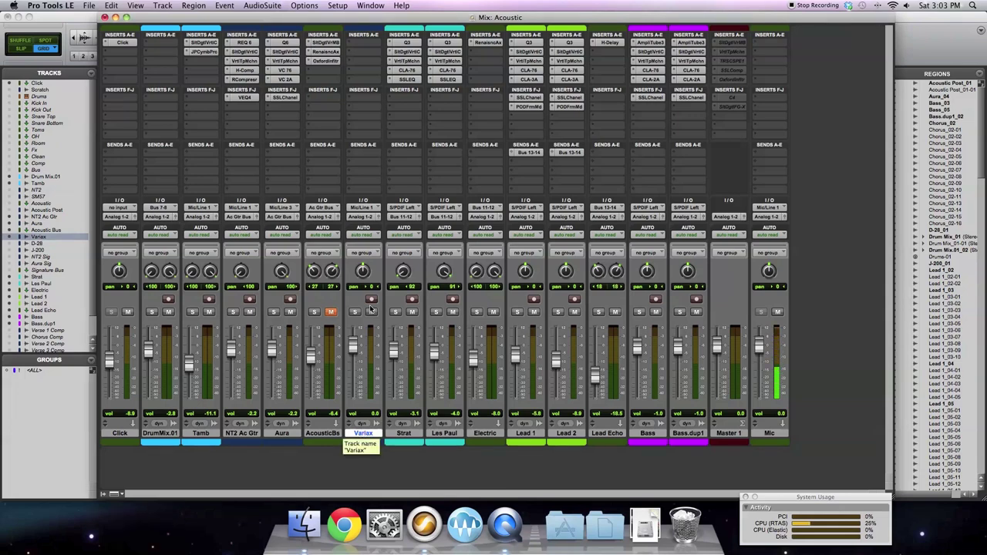
click(369, 207)
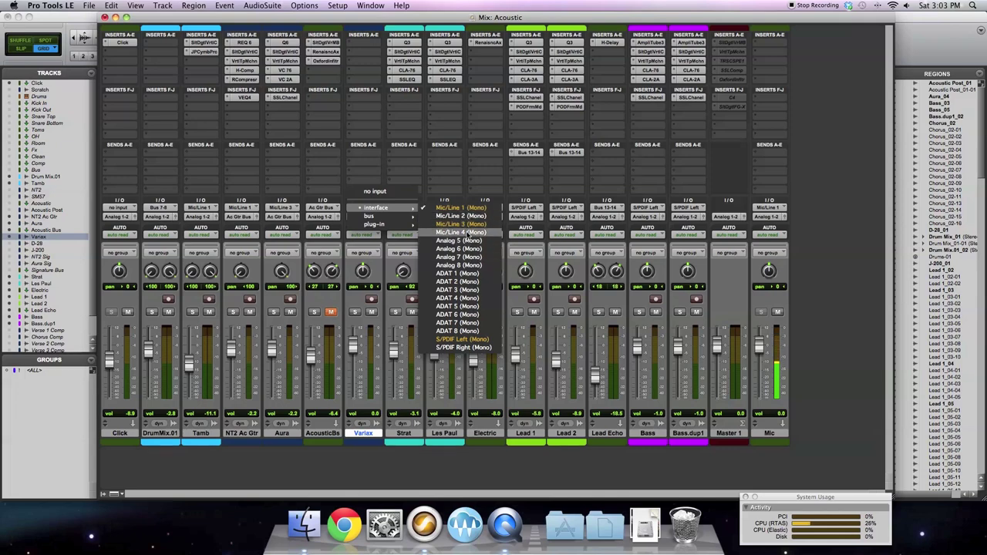
click(469, 340)
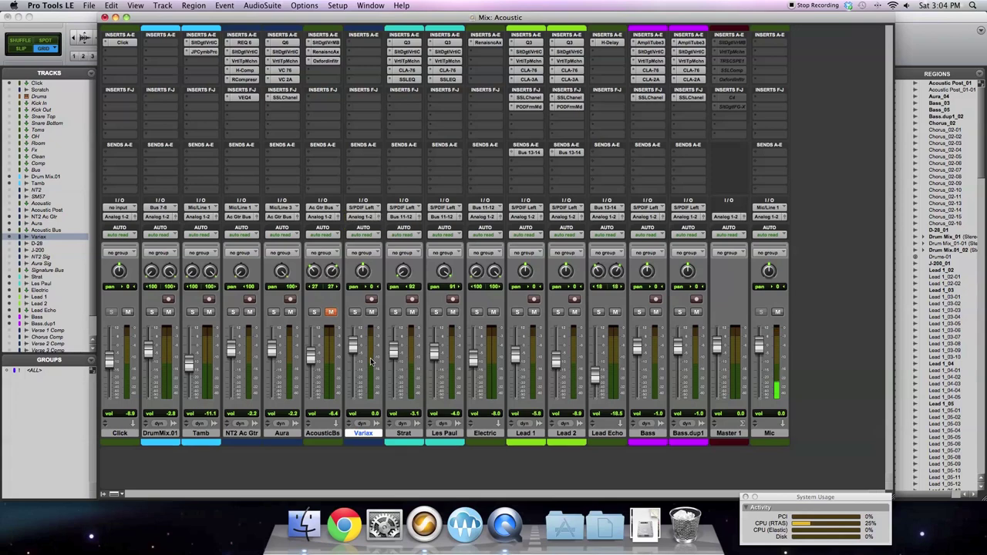
Step: Set the Digi 002 clock source to S/PDIF (RCA) in the hardware setup and accept it
click(377, 7)
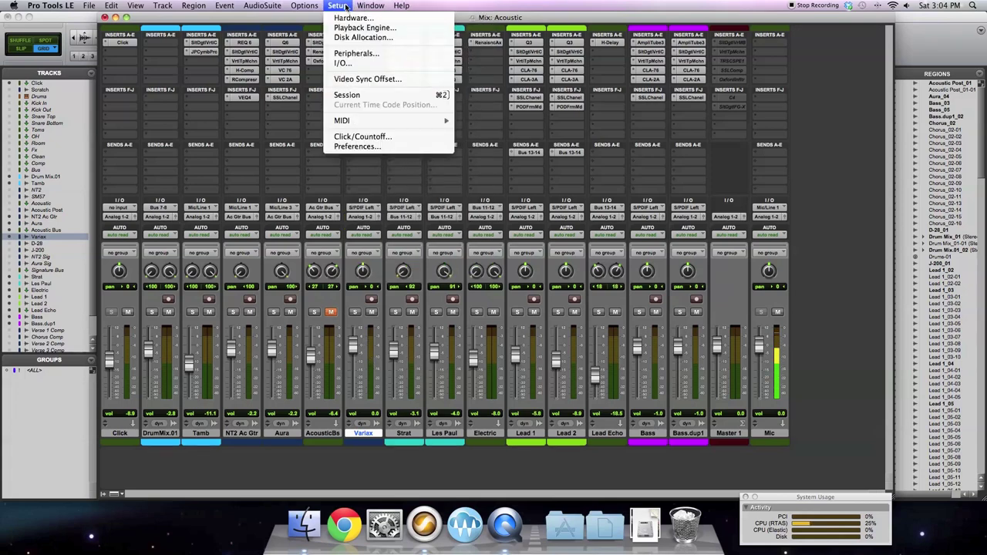
click(352, 17)
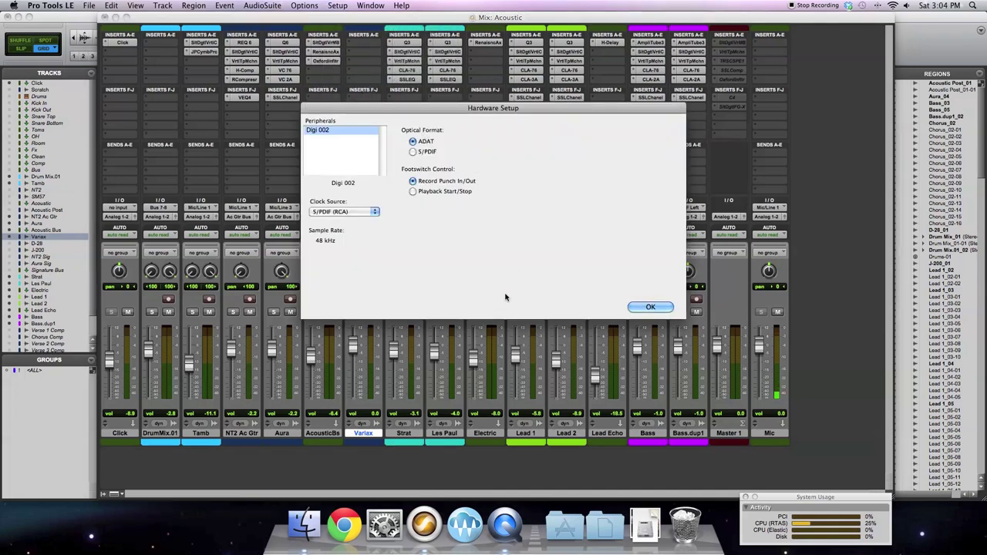
click(343, 213)
click(341, 204)
click(343, 213)
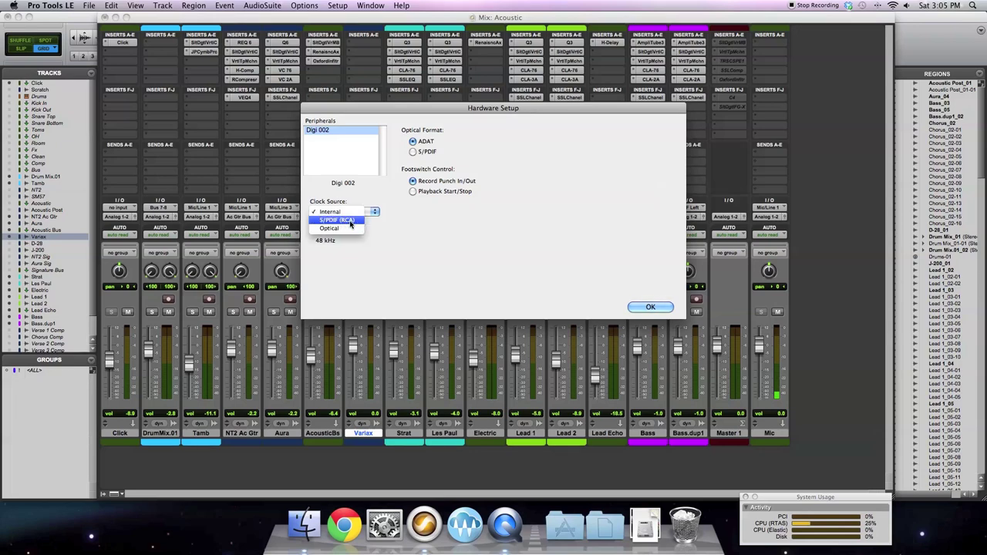
click(351, 223)
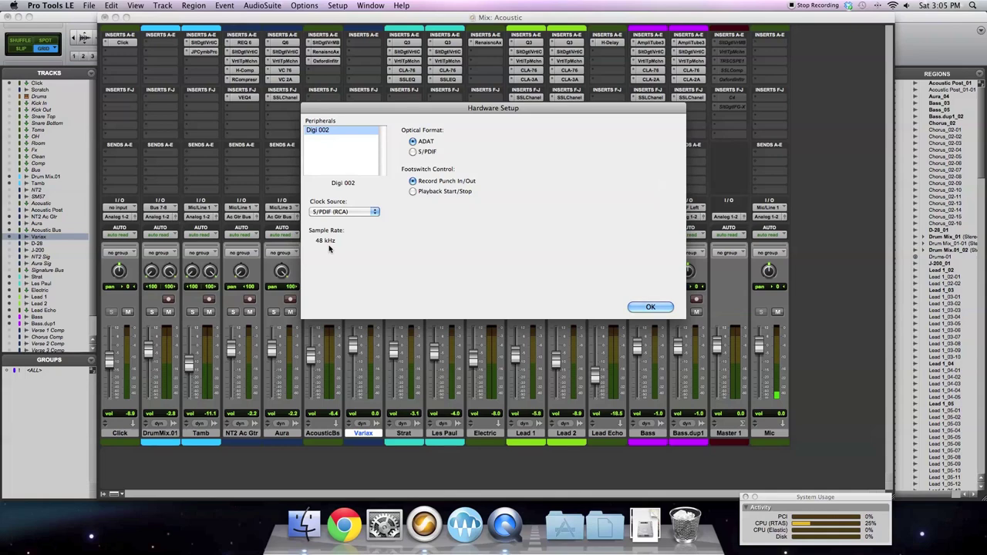
click(651, 308)
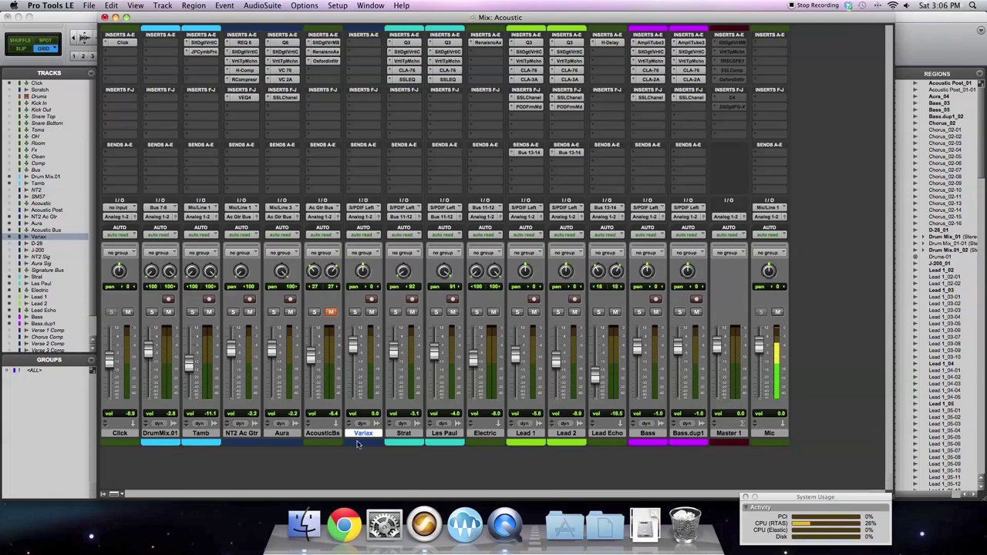
Step: Reselect S/PDIF Left (Mono) as the Variax track's input and record-enable the track
click(370, 208)
mouse_move(369, 209)
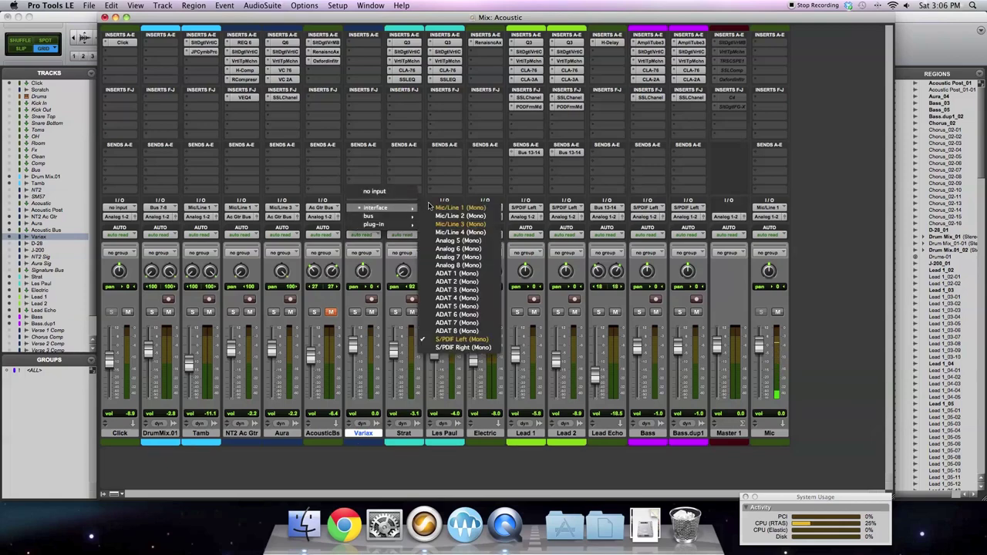
click(472, 341)
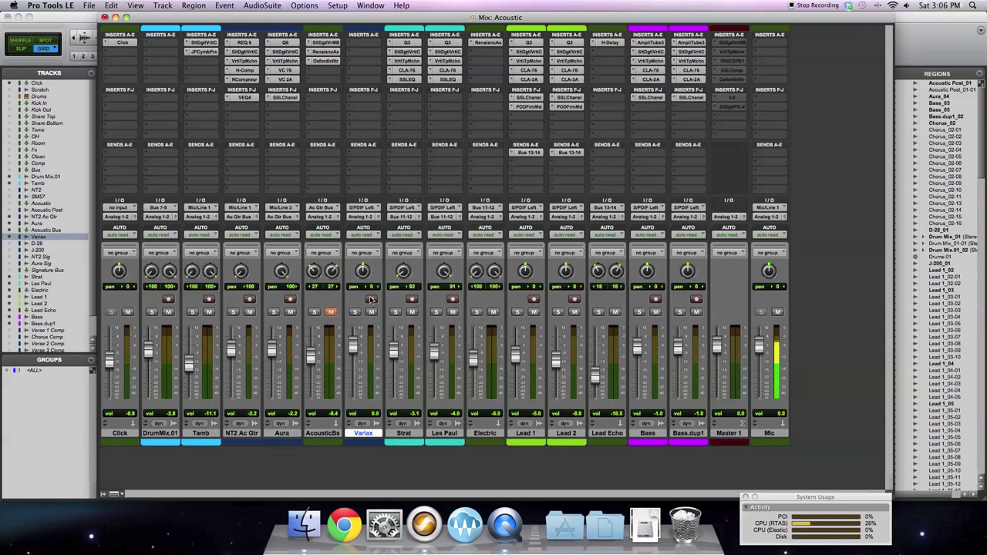
click(371, 299)
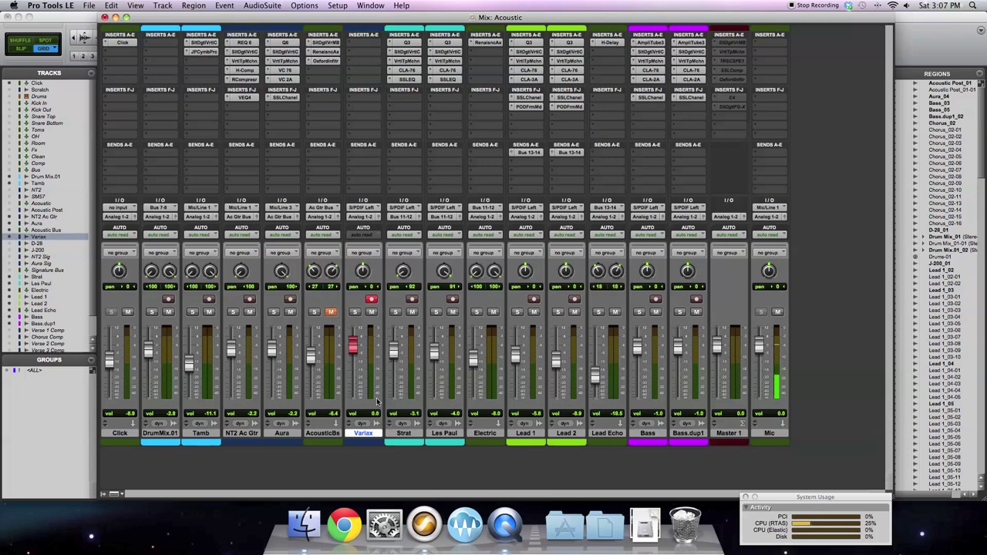
Step: Disarm recording on the Variax track and reset the audio interface
click(373, 300)
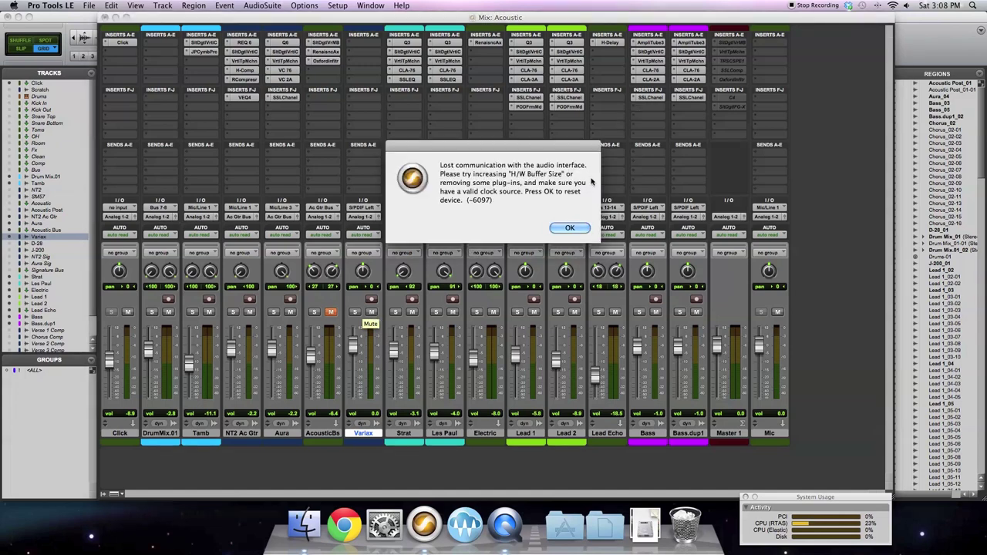
click(574, 229)
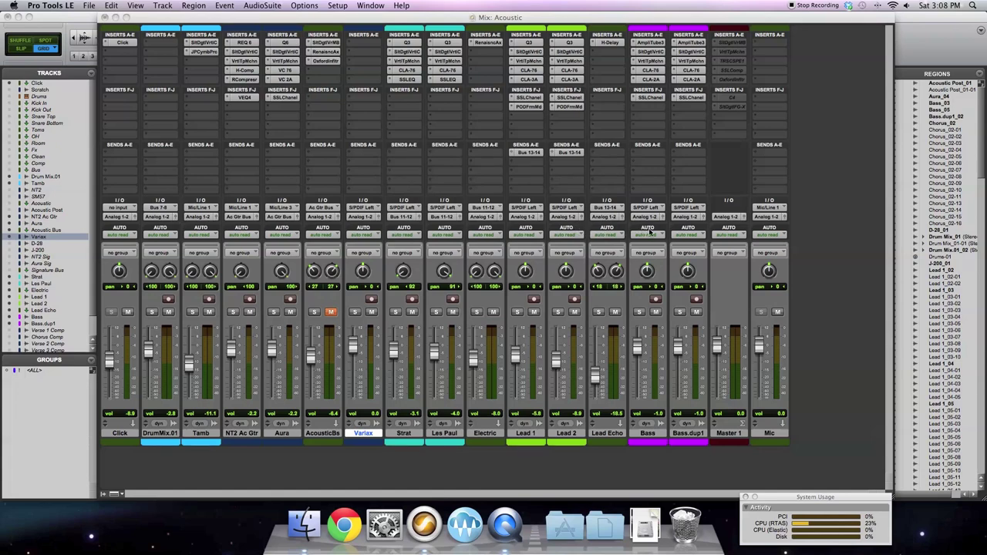
click(590, 223)
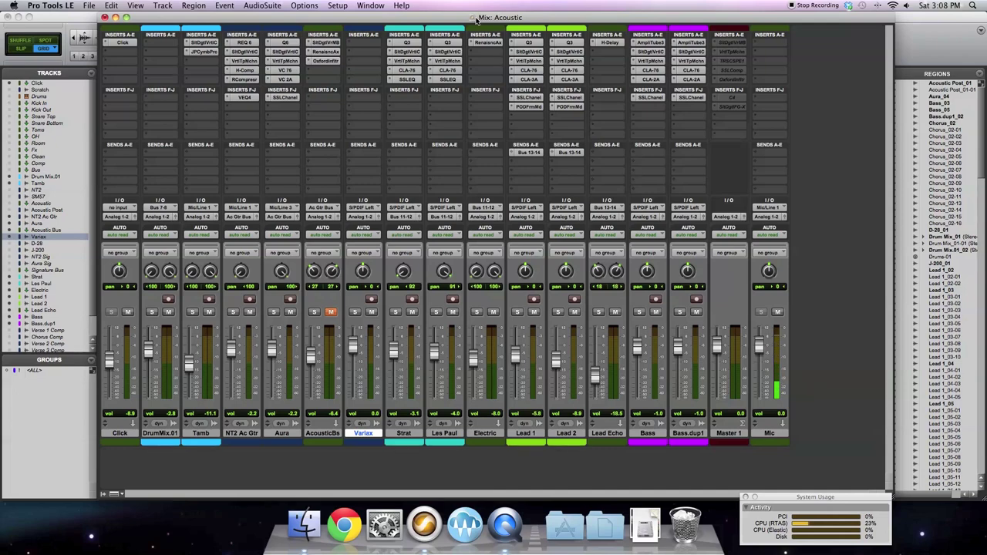
Step: Switch the Digi 002 clock source to Internal in the hardware setup
click(370, 5)
mouse_move(338, 6)
click(348, 18)
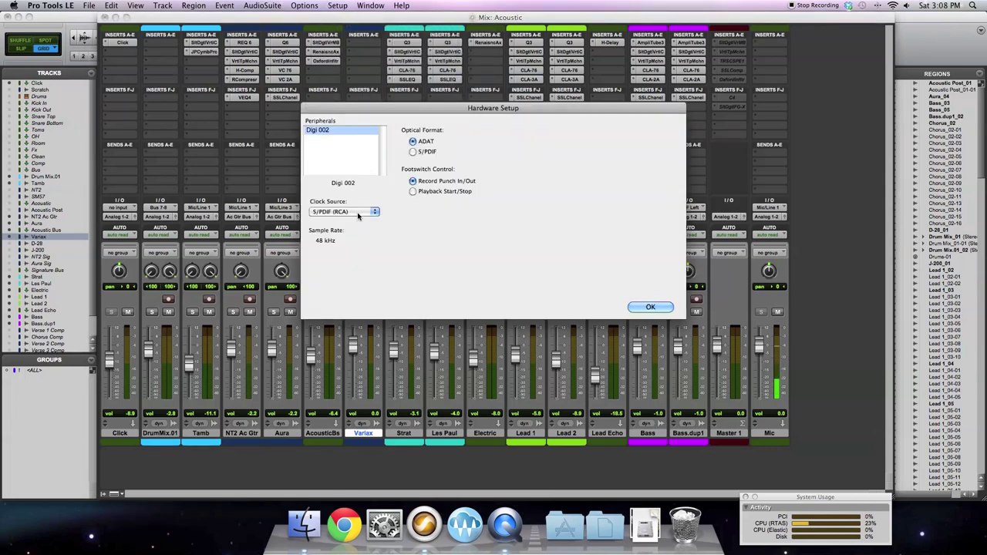
click(652, 307)
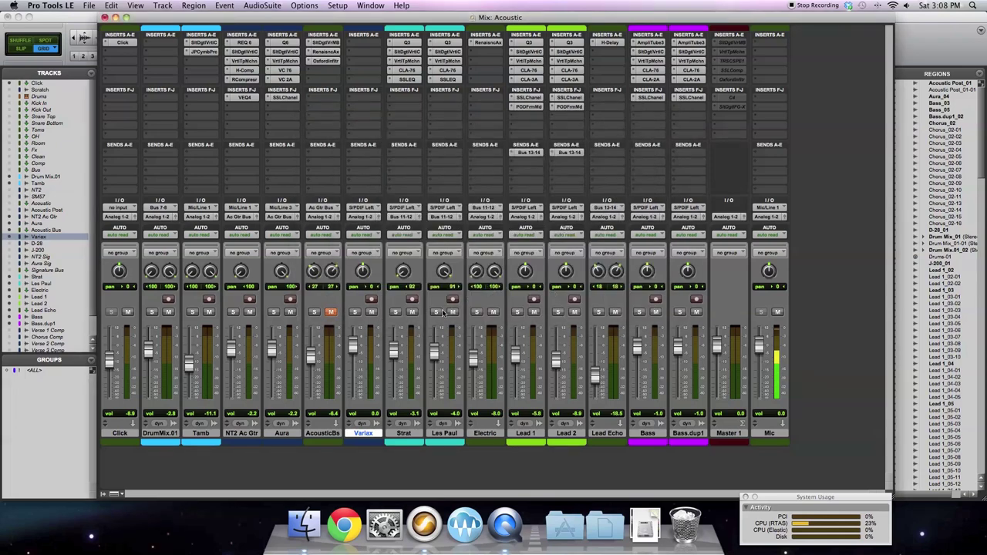
Step: Arm and disarm recording on the Variax track twice to check its incoming signal on the meter
click(371, 300)
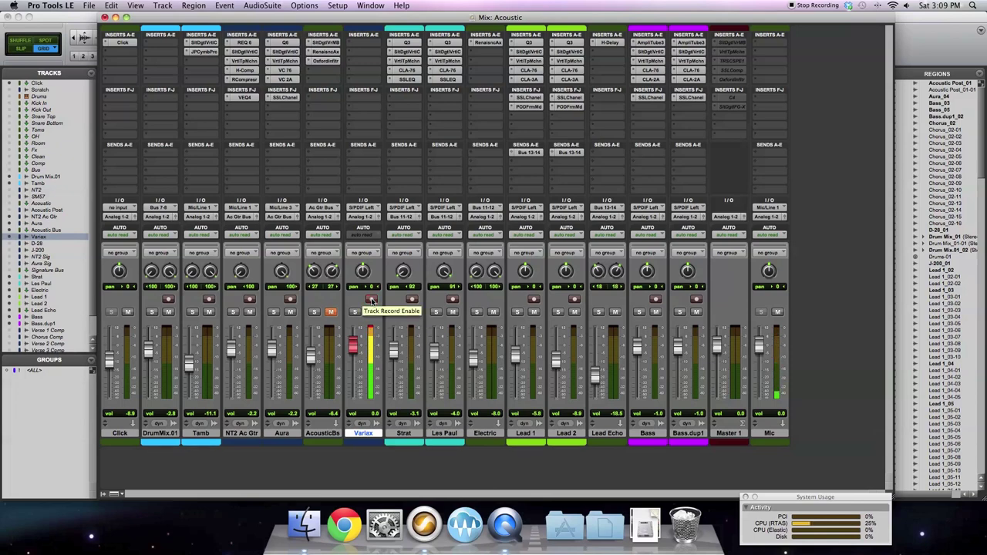
click(371, 299)
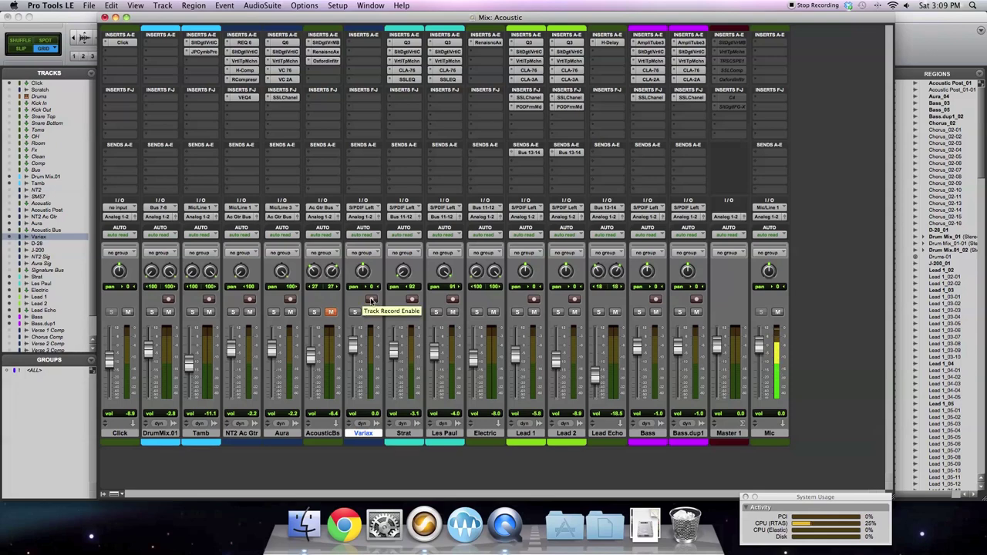
click(371, 301)
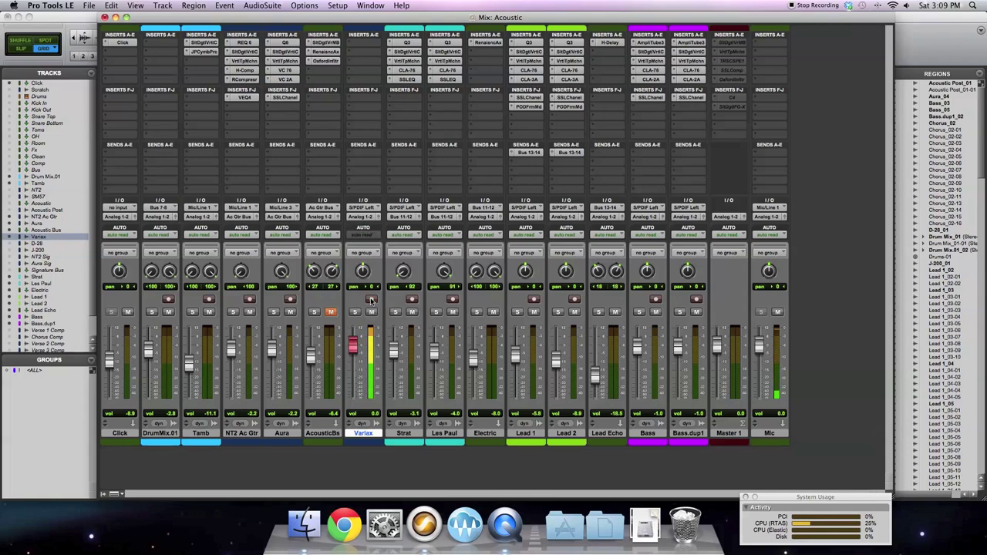
click(371, 301)
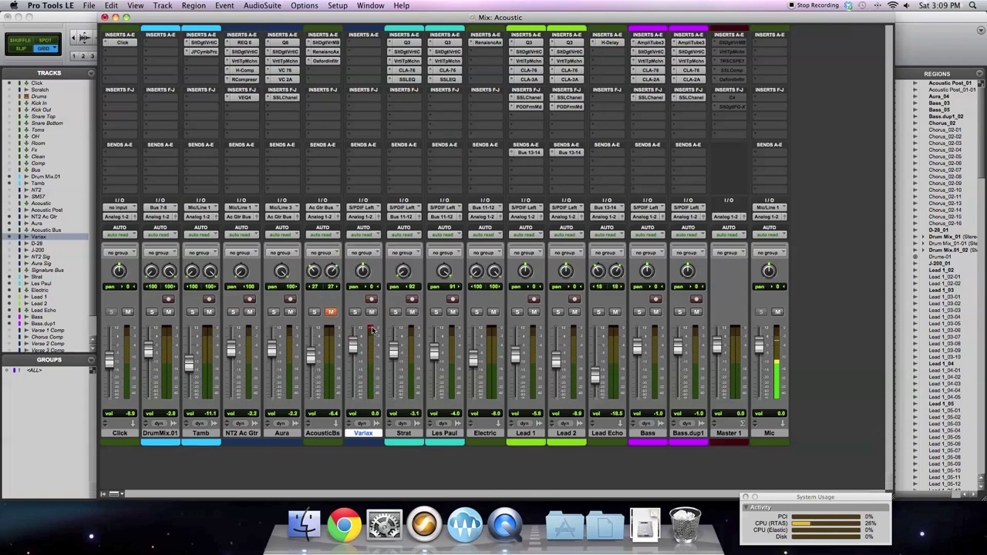
click(340, 5)
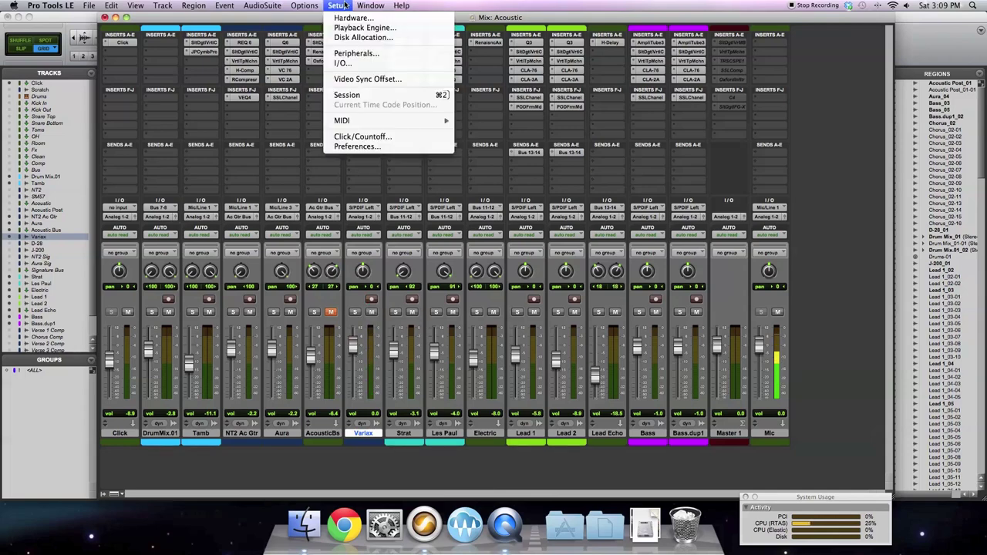
click(348, 28)
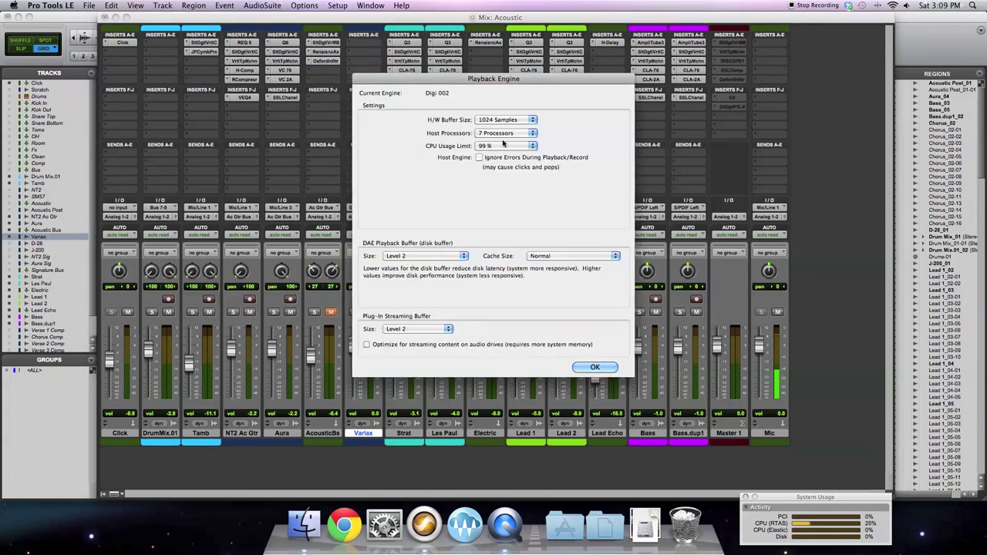
click(595, 367)
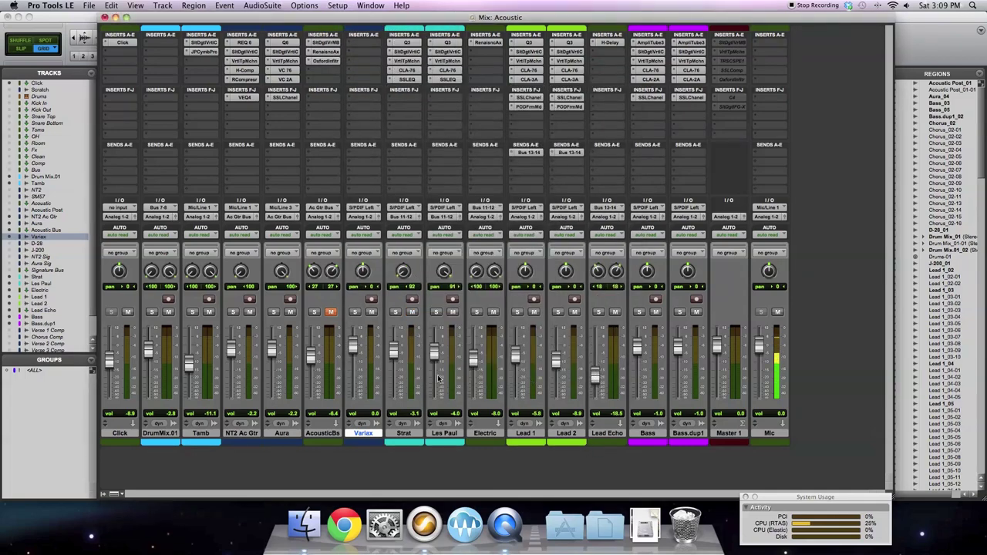
Step: Return the Digi 002 clock source to S/PDIF (RCA) in the hardware setup and reset the audio interface
click(340, 5)
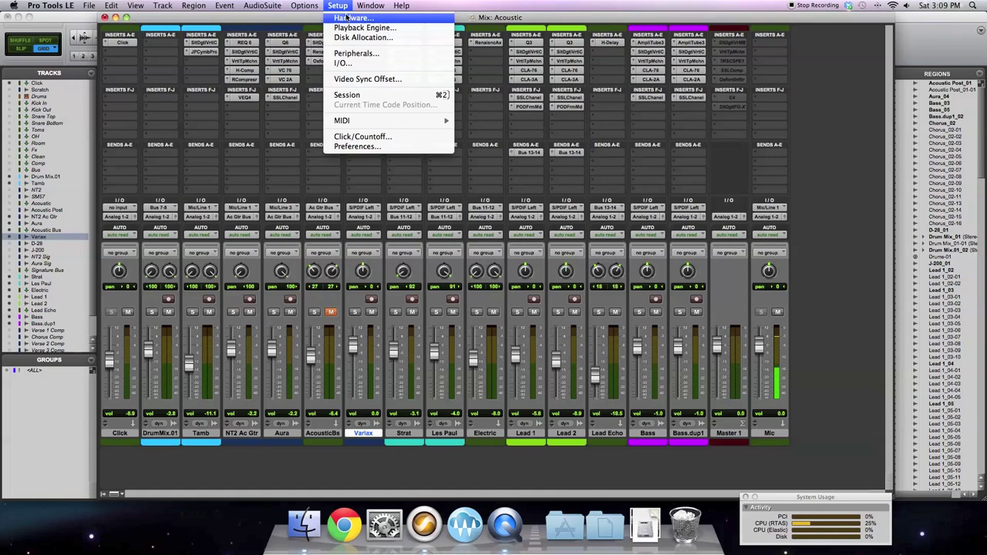
click(347, 20)
click(354, 215)
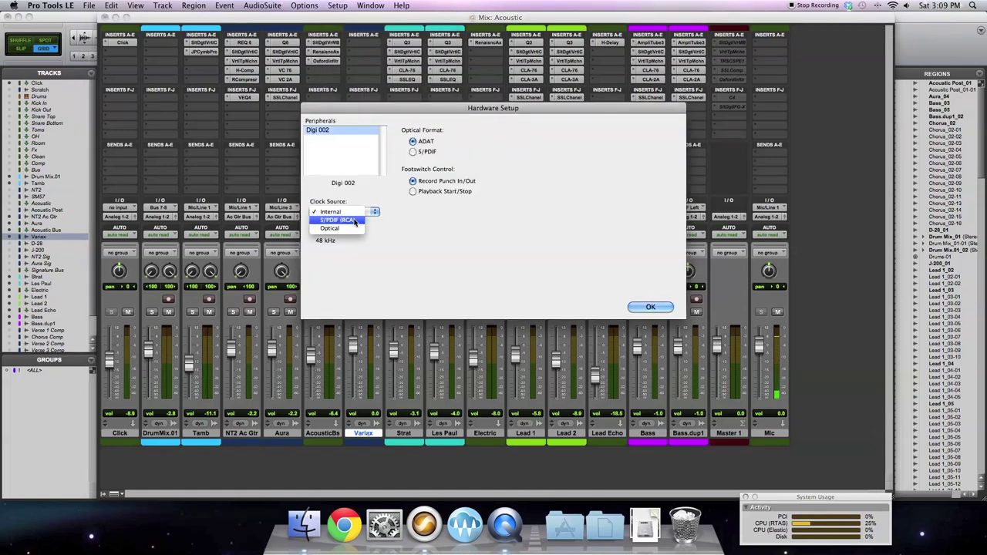
click(354, 221)
click(650, 307)
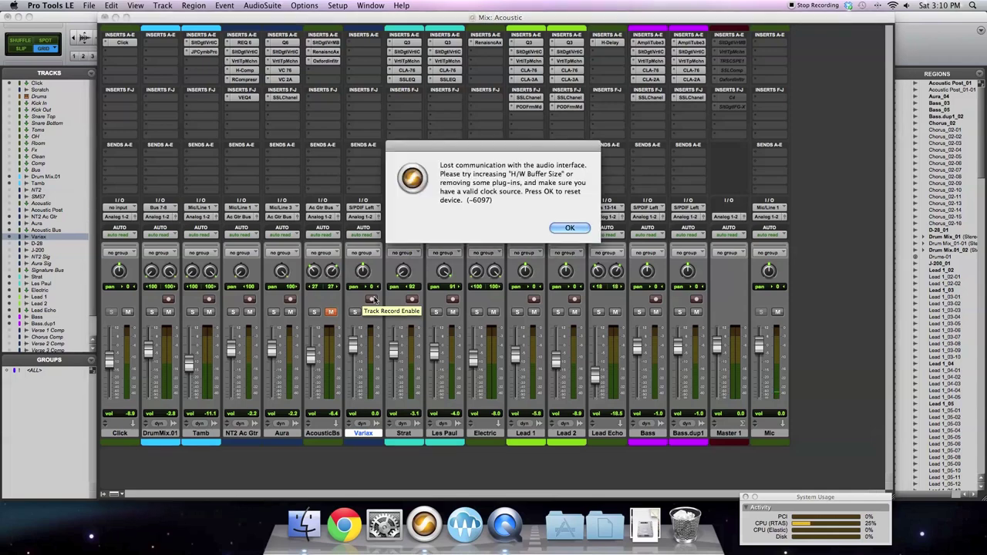
click(571, 228)
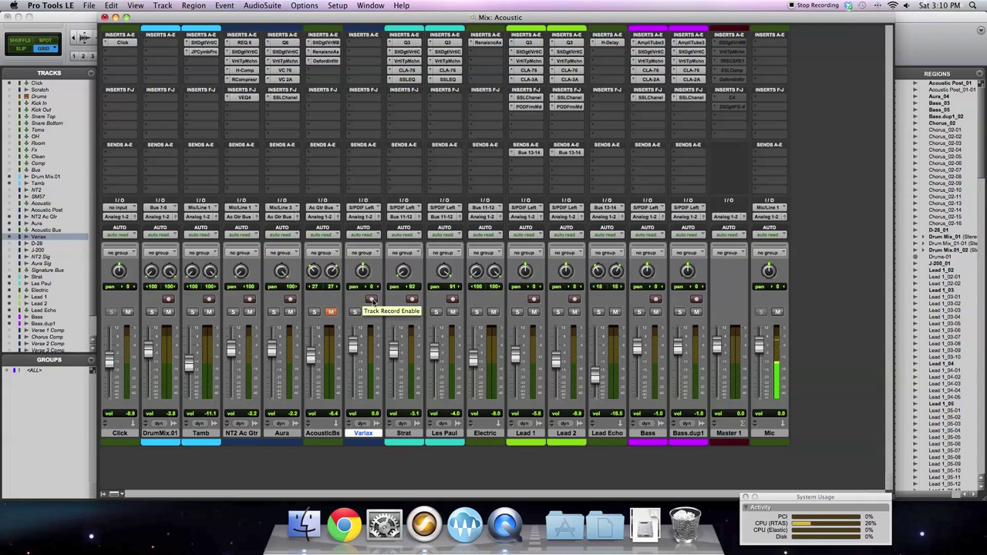
Step: Arm the Variax track to check its input level, and disarm it again
click(371, 300)
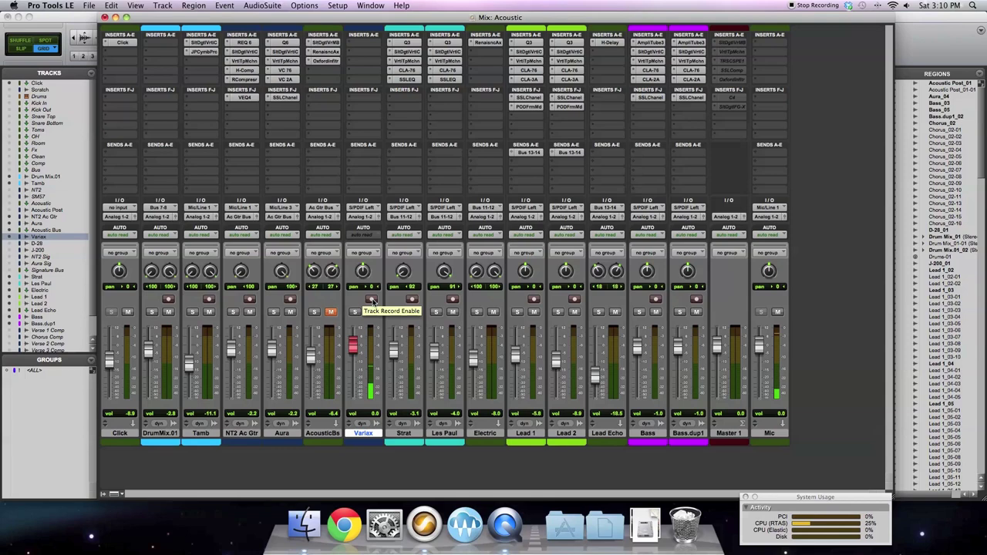
click(372, 301)
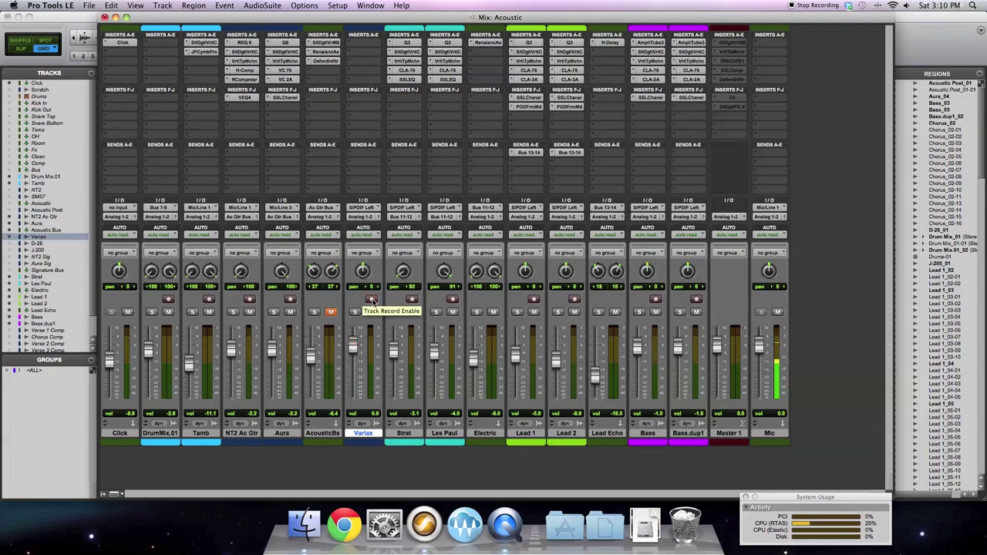
Step: Unmute the acoustic bus track and hide the Click track from the mixer
click(331, 311)
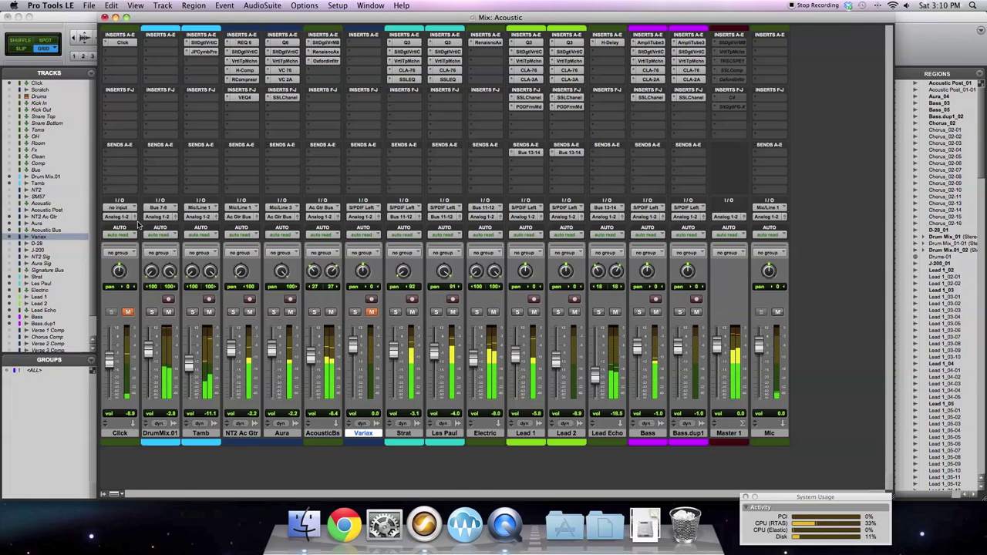
right_click(134, 436)
click(154, 442)
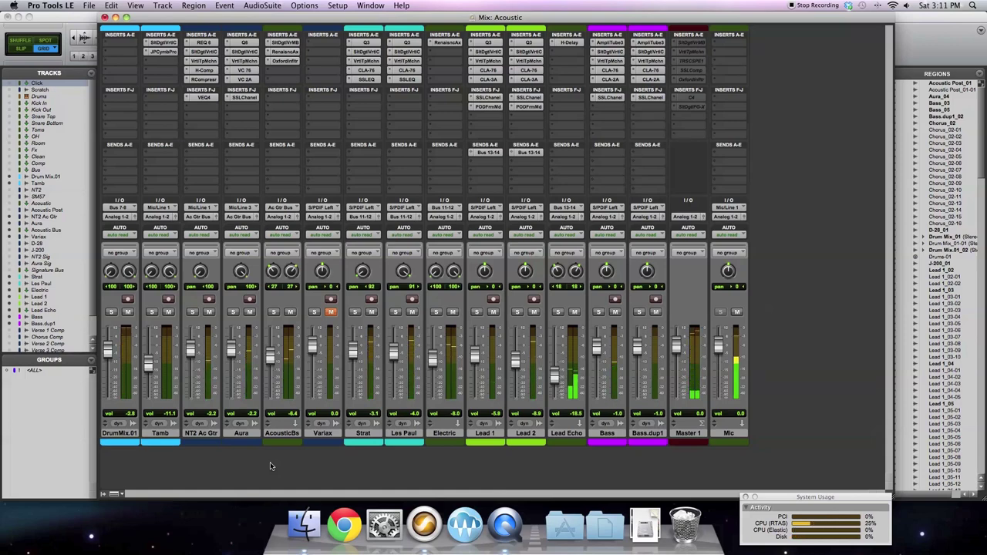
Step: Hide the Variax track and make it inactive, and show the D-28 and J-200 tracks in the mixer instead
right_click(324, 435)
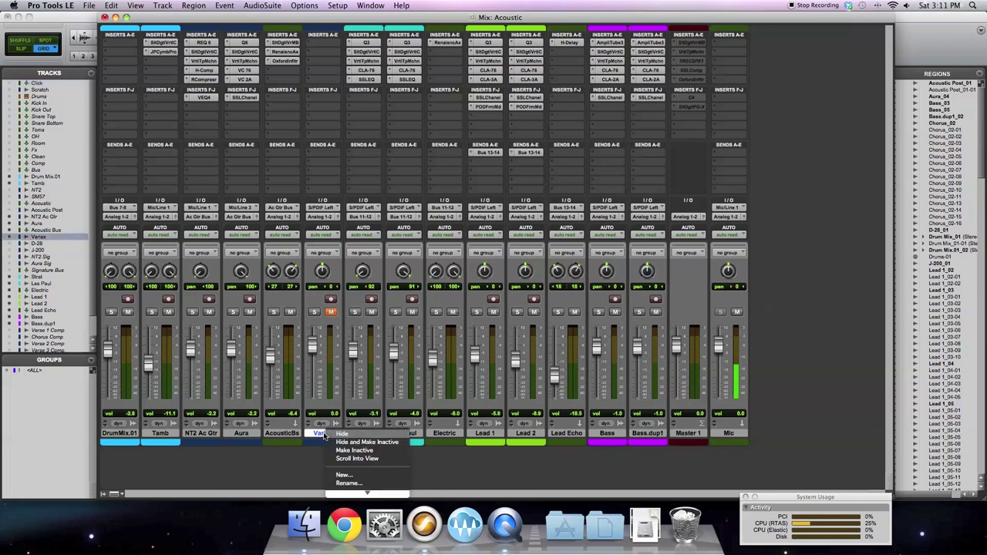
click(343, 443)
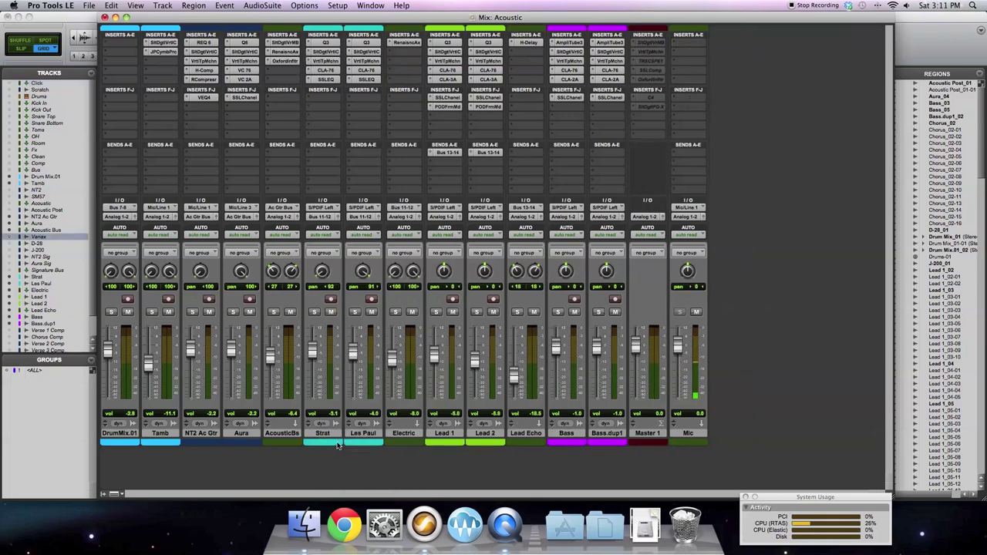
key(super+equal)
click(9, 251)
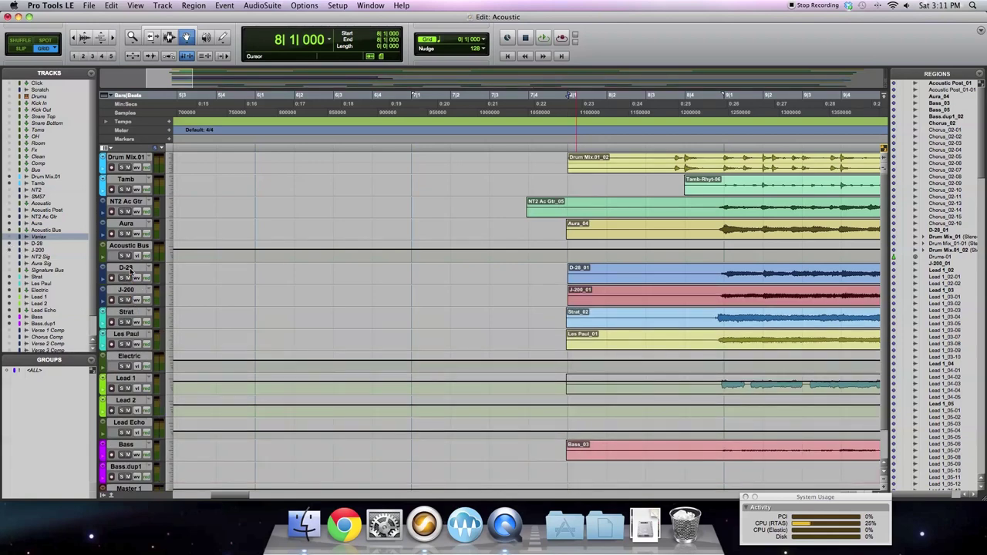
key(super+equal)
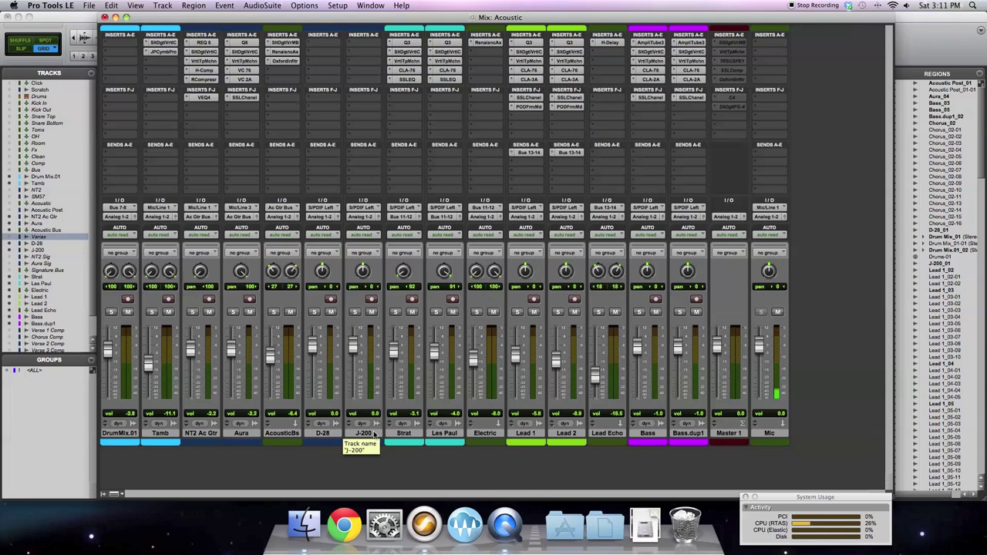
Step: Pan the D-28 track to 31 left and the J-200 track to 41 right, and solo both
drag(321, 272, 365, 267)
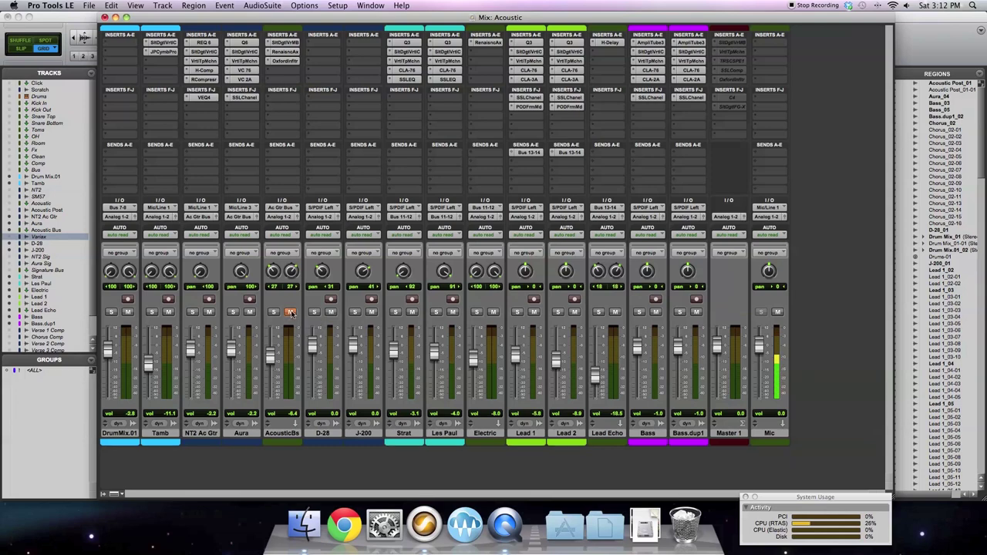
click(313, 312)
click(354, 313)
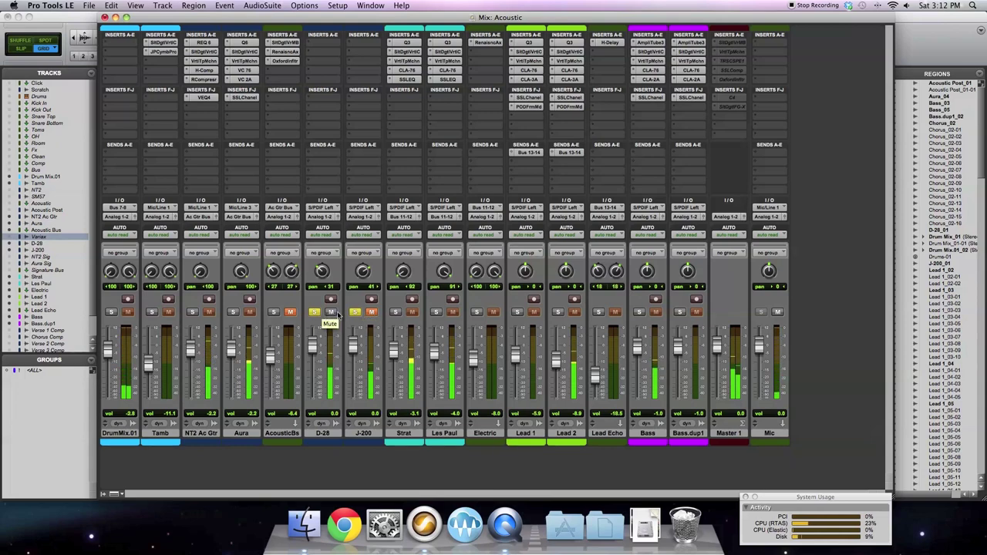
Step: Compare the soloed guitars during playback by unmuting J-200 and muting D-28, with the Mic track muted while listening
click(371, 312)
click(331, 312)
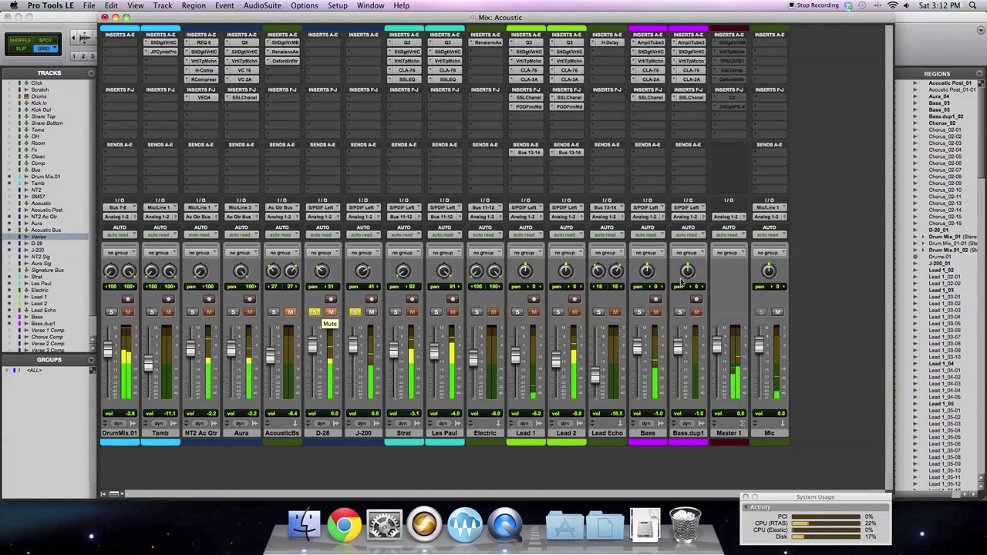
click(778, 312)
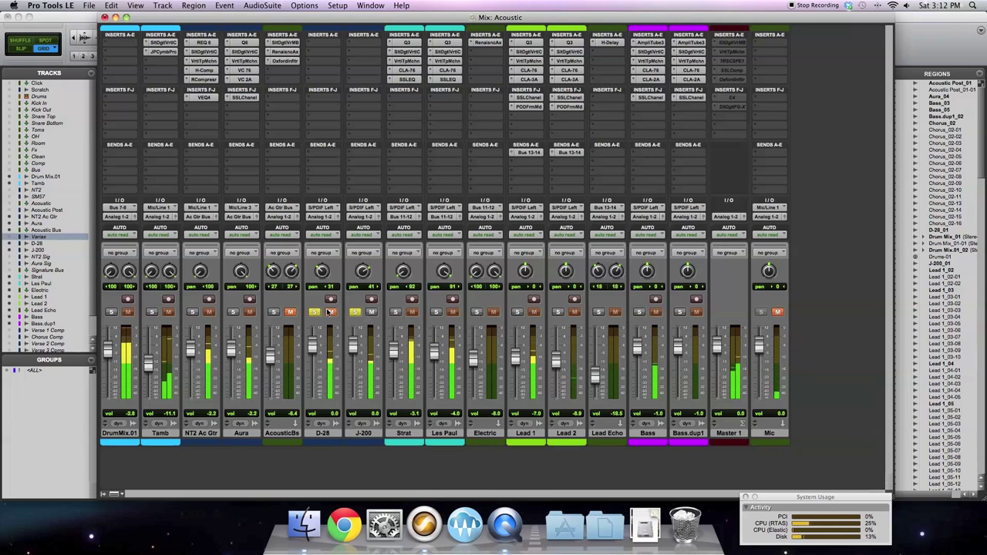
click(779, 313)
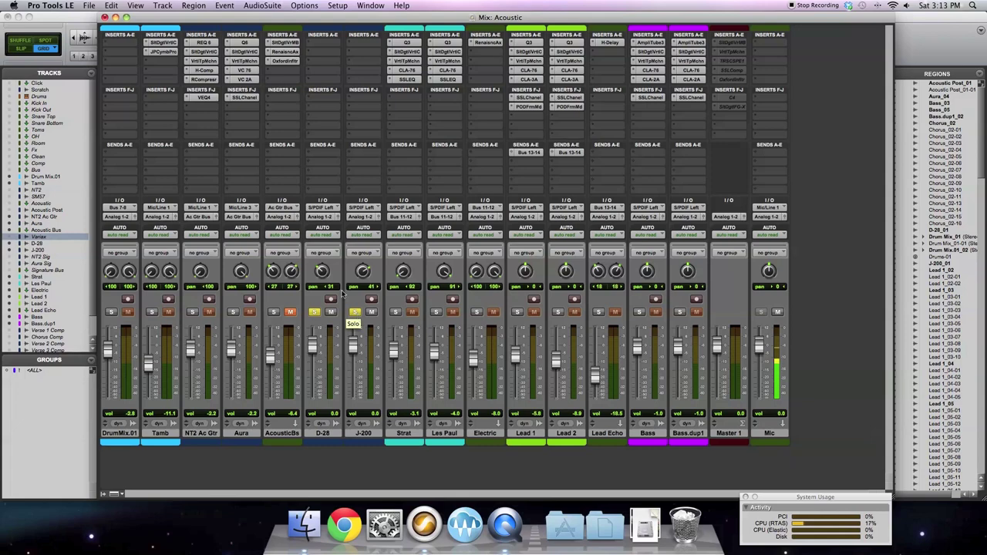
Step: Insert the mono NLS Channel plug-in in the first insert slot of the D-28 track and move its window aside
click(311, 44)
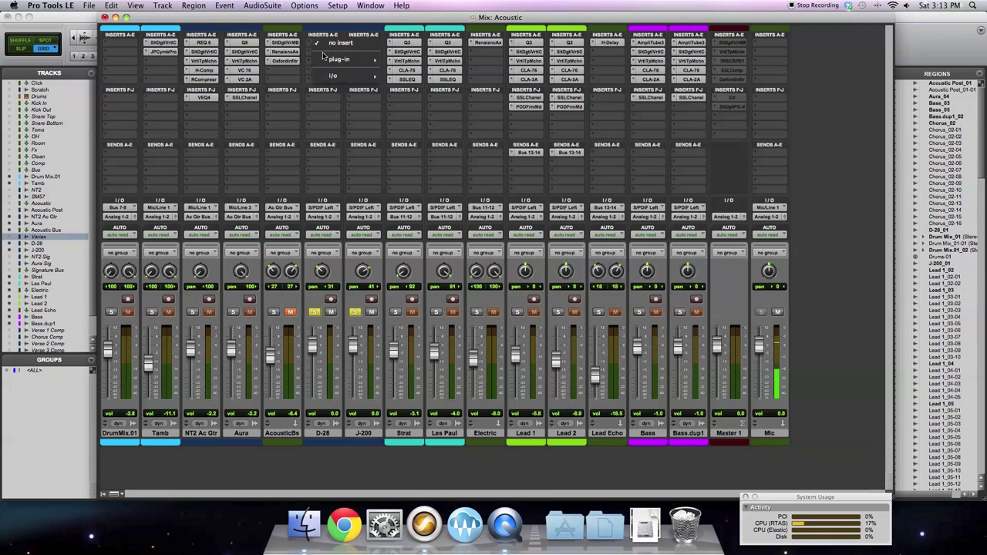
mouse_move(353, 61)
mouse_move(417, 60)
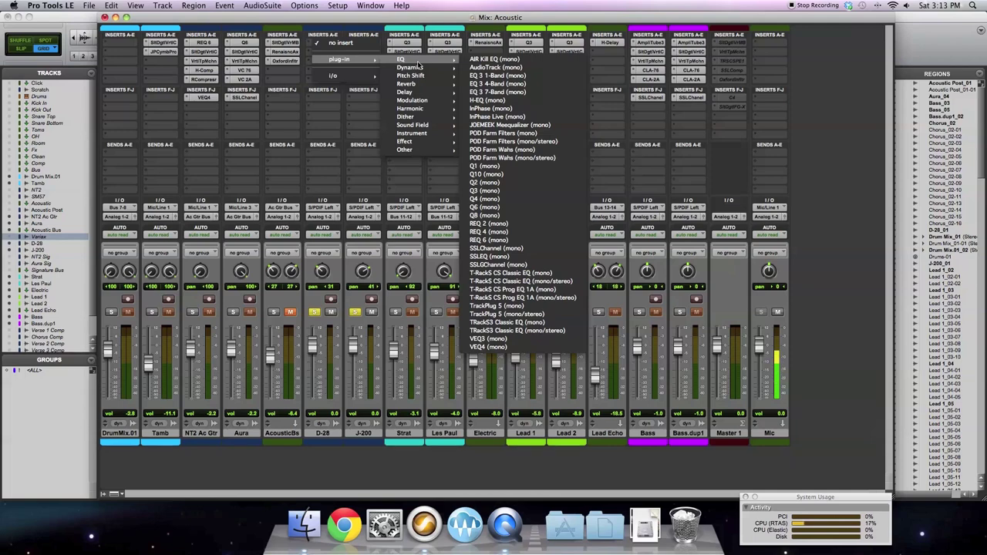
mouse_move(421, 110)
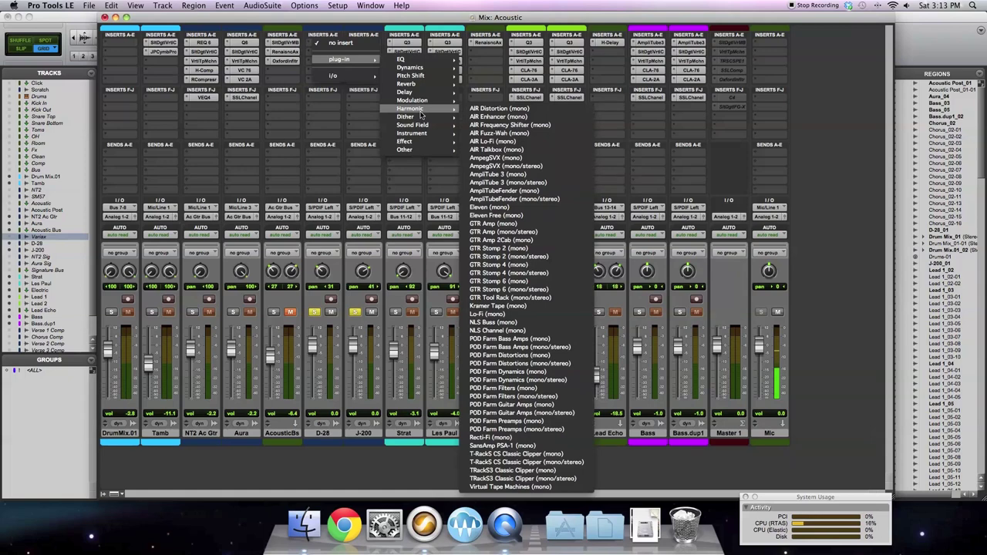
click(531, 331)
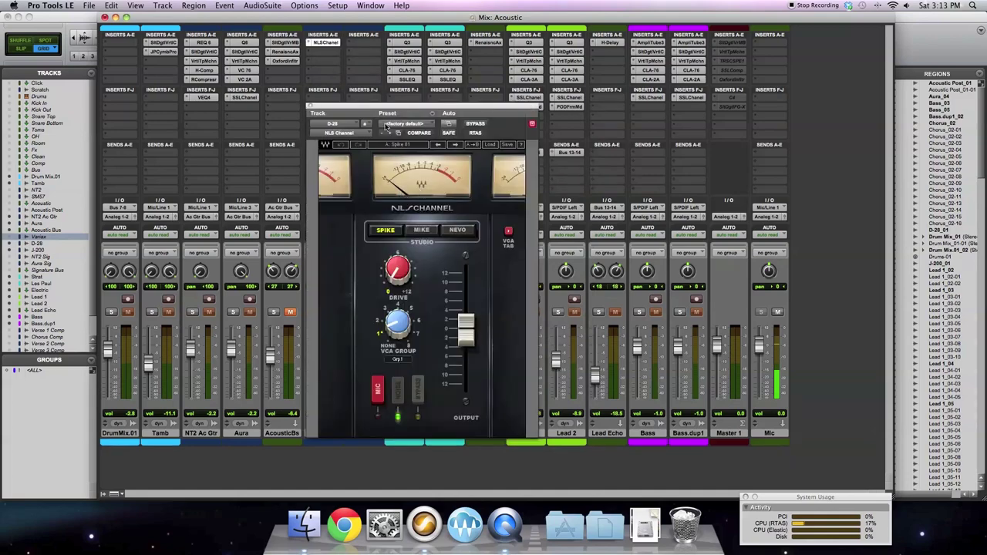
drag(383, 108, 553, 70)
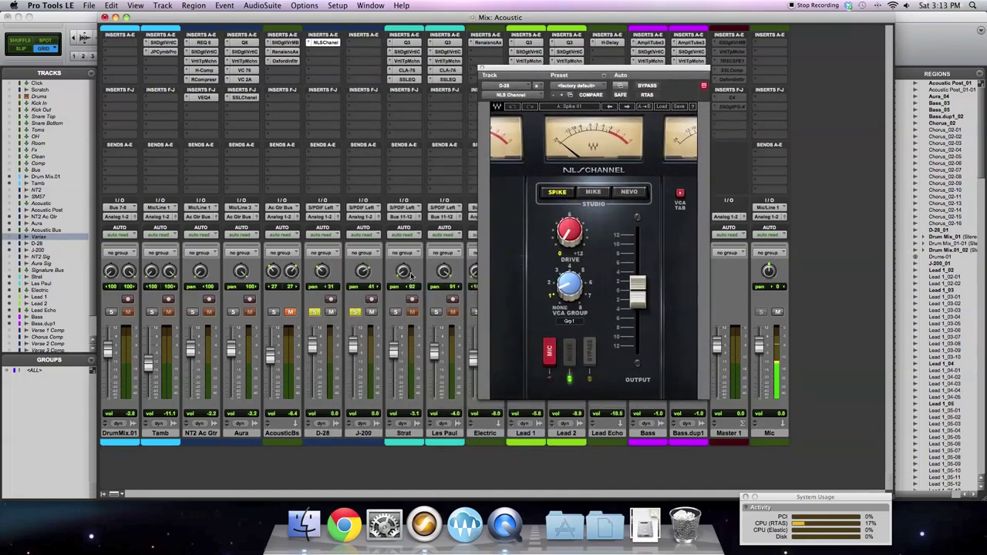
Step: Take J-200 out of solo and reset the D-28 pan to centre
click(354, 312)
alt+click(322, 270)
drag(539, 67, 418, 84)
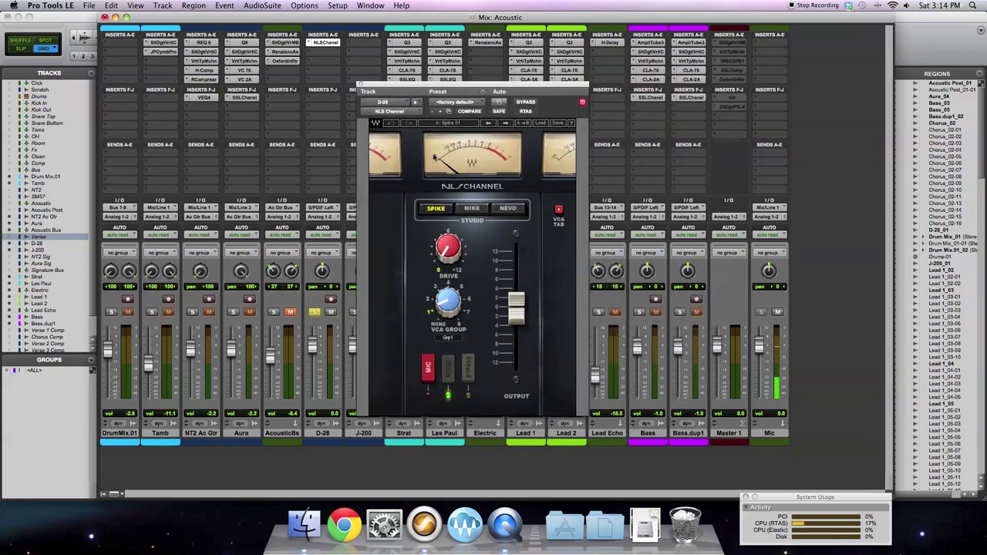
Step: View the Mike and Nevo console models in NLS Channel and return to Spike
click(472, 209)
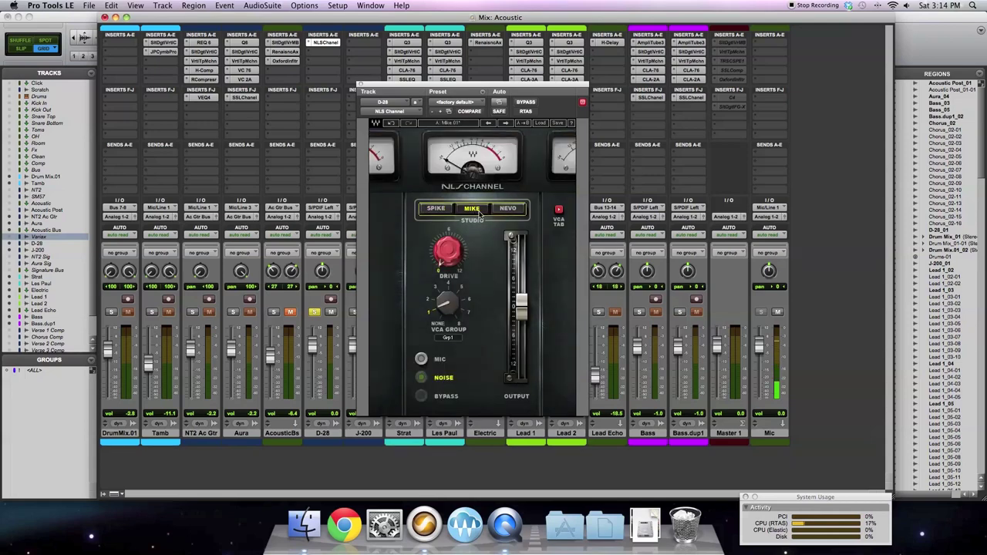
click(508, 210)
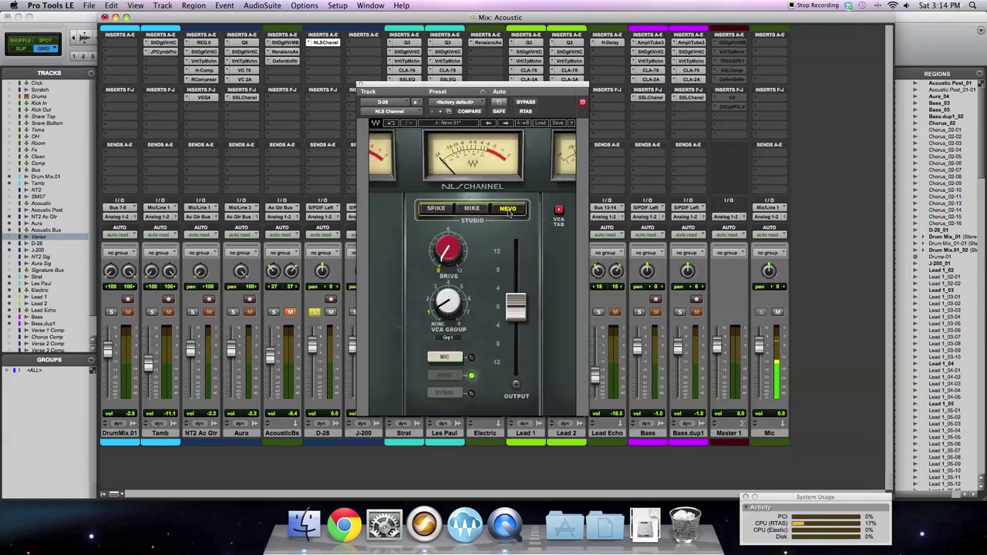
click(436, 209)
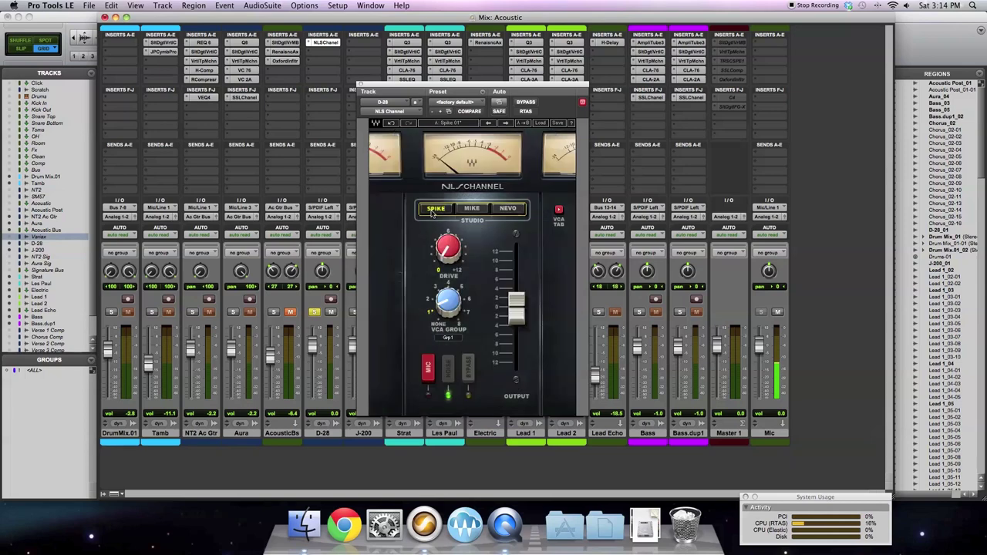
click(413, 110)
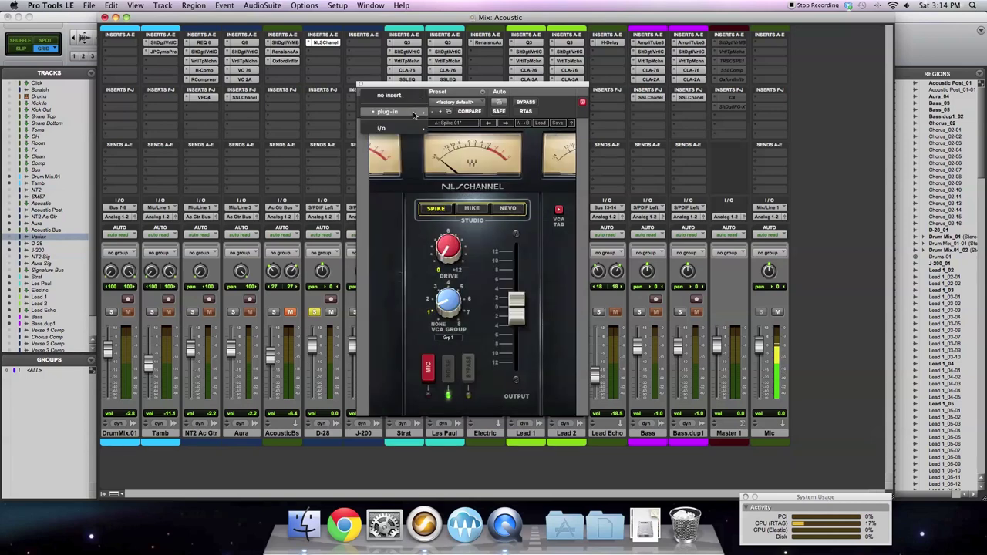
mouse_move(412, 111)
Step: Load the Spike 12 factory preset into NLS Channel's setup B and set the VCA group to None
click(449, 124)
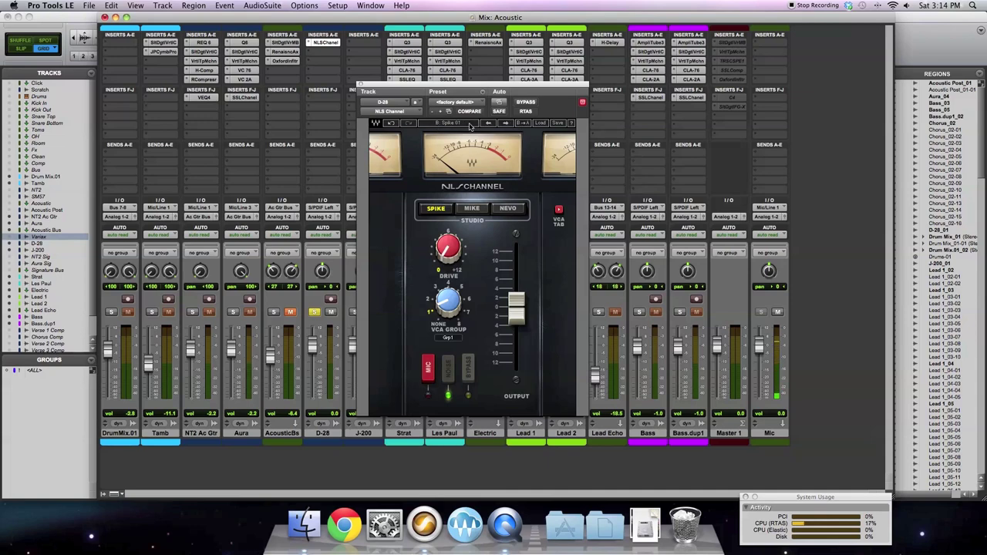
click(542, 125)
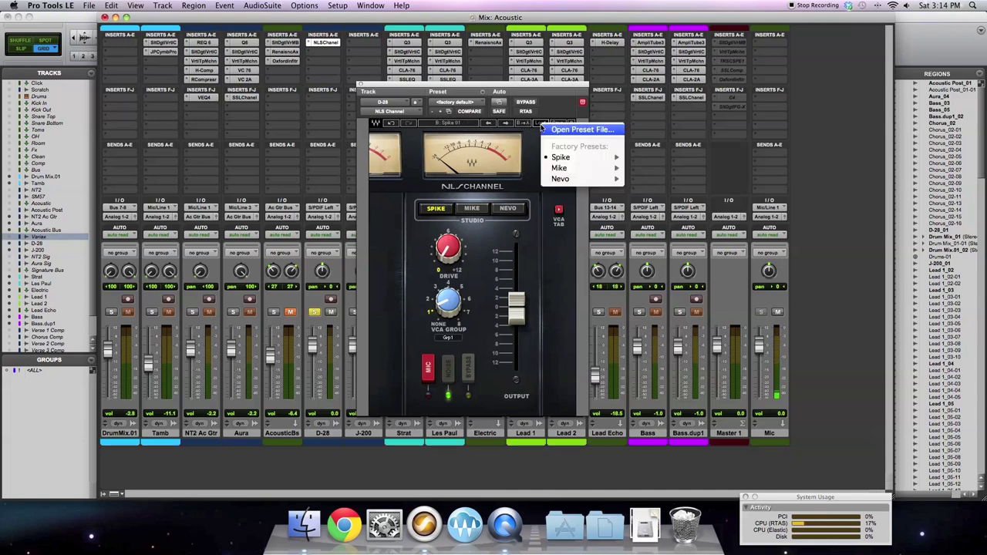
mouse_move(580, 160)
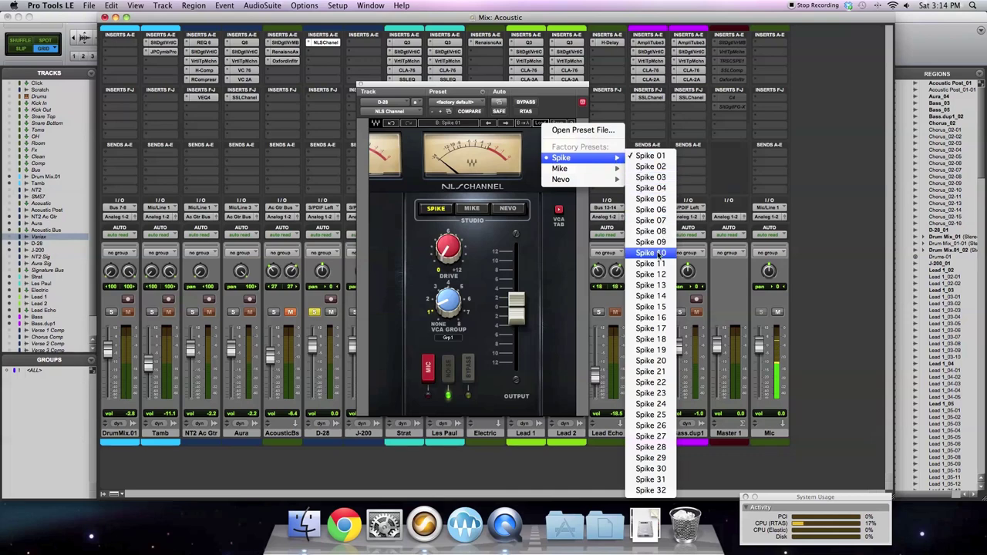
click(654, 274)
drag(450, 306, 449, 320)
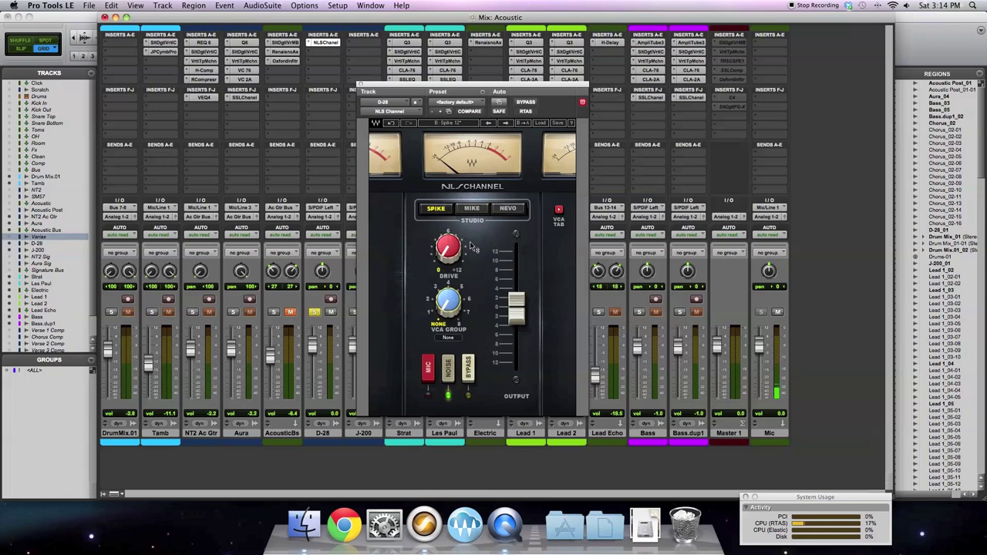
Step: Audition the Drive control on the Spike and Mike models, return Drive to 0, and switch to Nevo
mouse_move(449, 260)
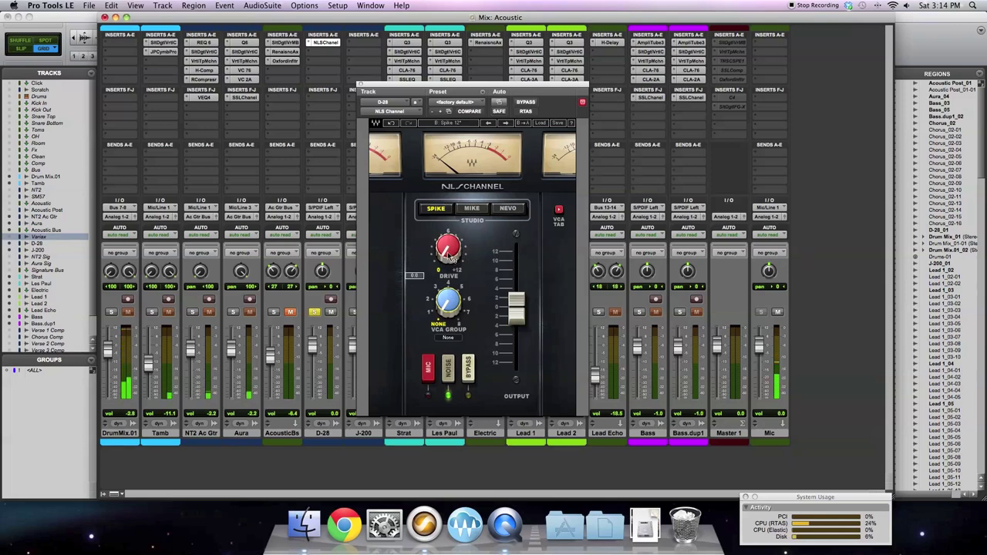
drag(449, 259, 456, 261)
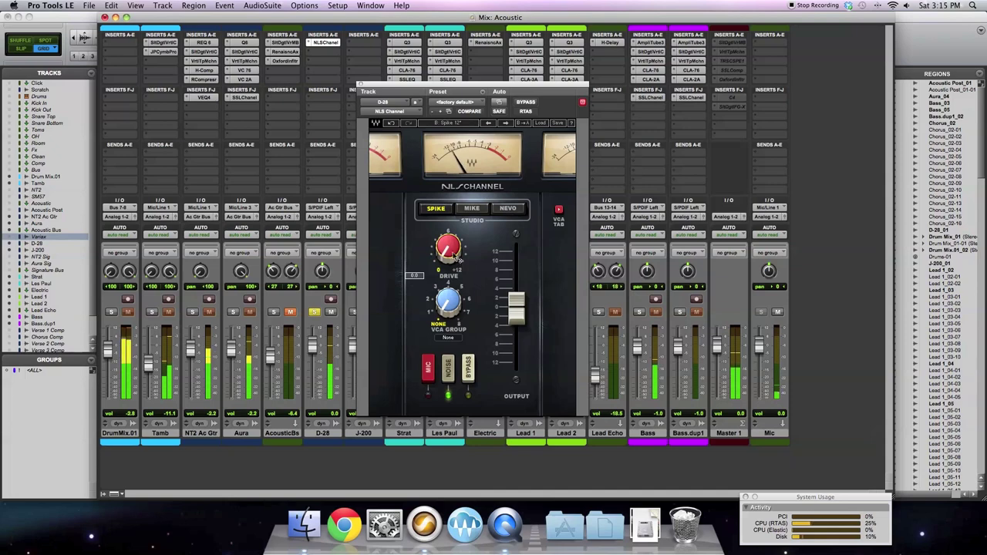
click(472, 209)
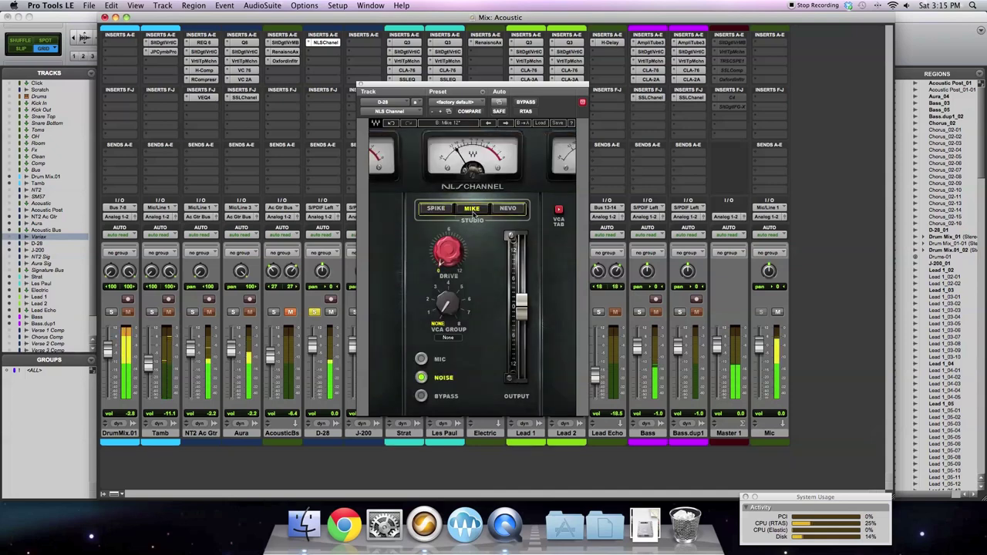
drag(454, 262, 454, 237)
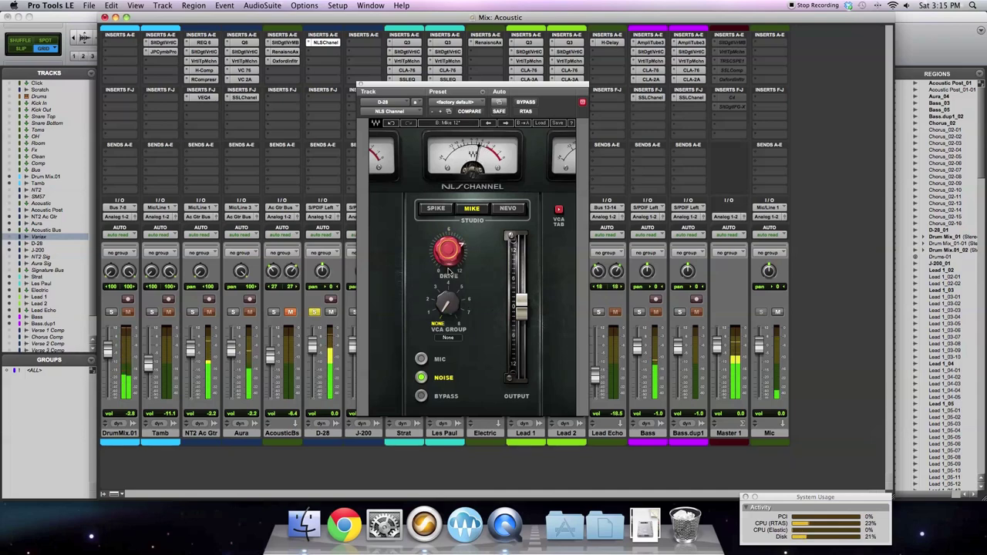
mouse_move(453, 251)
mouse_down()
mouse_move(450, 236)
mouse_move(459, 262)
mouse_up()
click(509, 209)
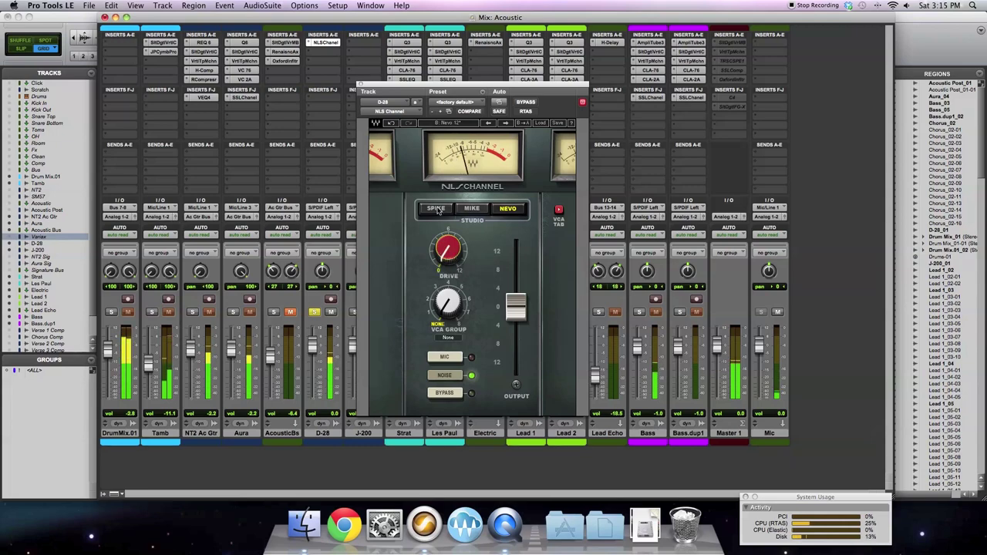
Step: Switch NLS Channel back to the Spike model, raise its Drive, and lower the output to about -1.3
click(437, 209)
drag(449, 246, 448, 253)
drag(516, 307, 520, 318)
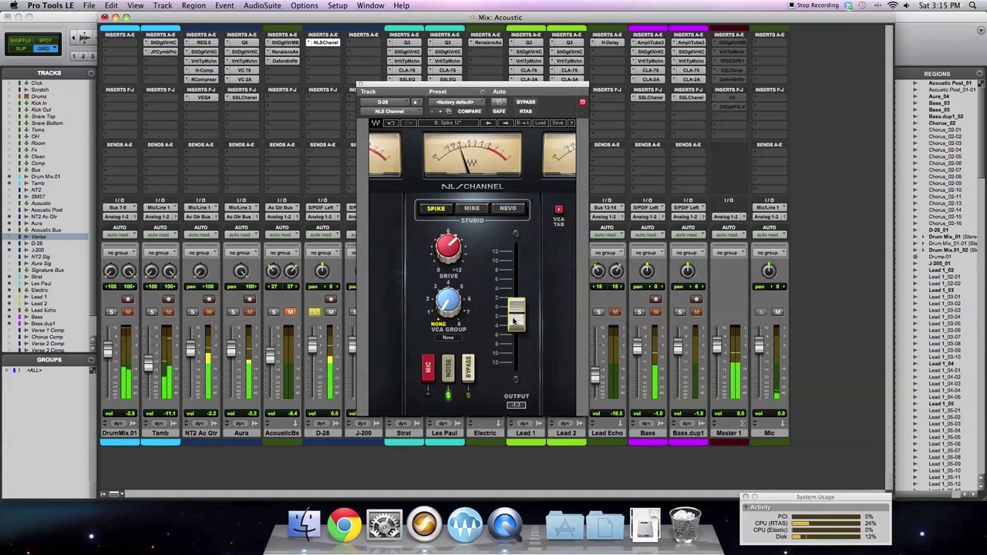
drag(514, 321, 514, 321)
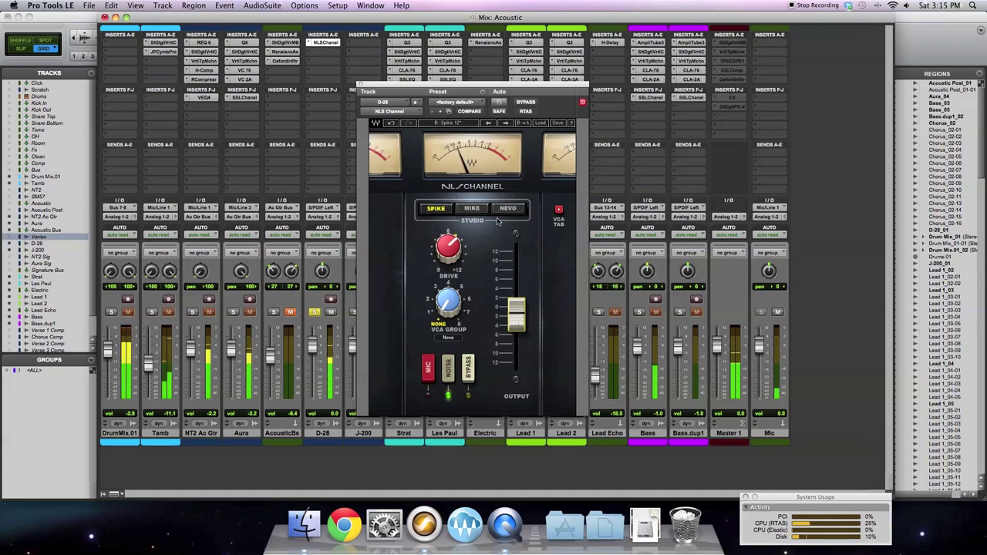
Step: Audition the neighbouring Spike channel presets, settle on Spike 13, and close the NLS Channel window
click(506, 125)
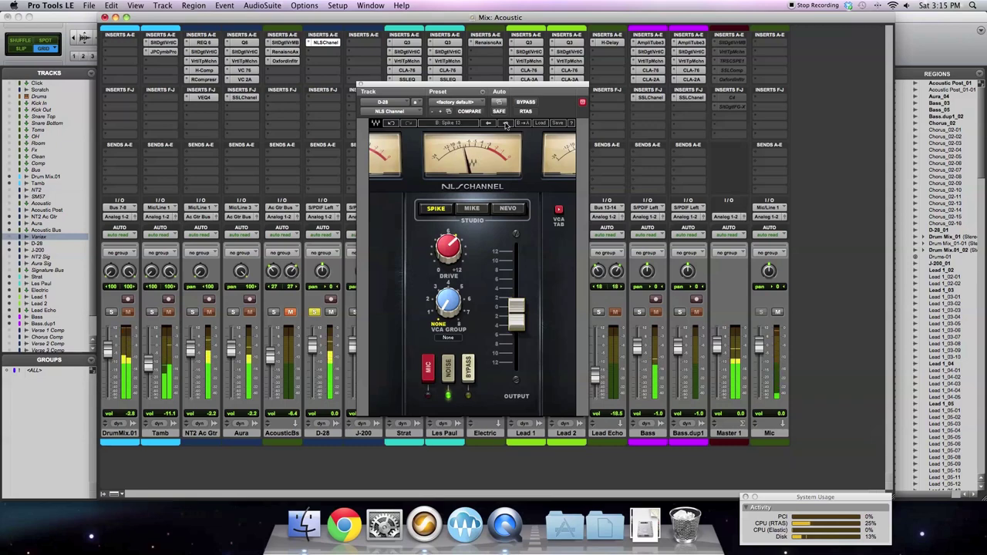
click(506, 125)
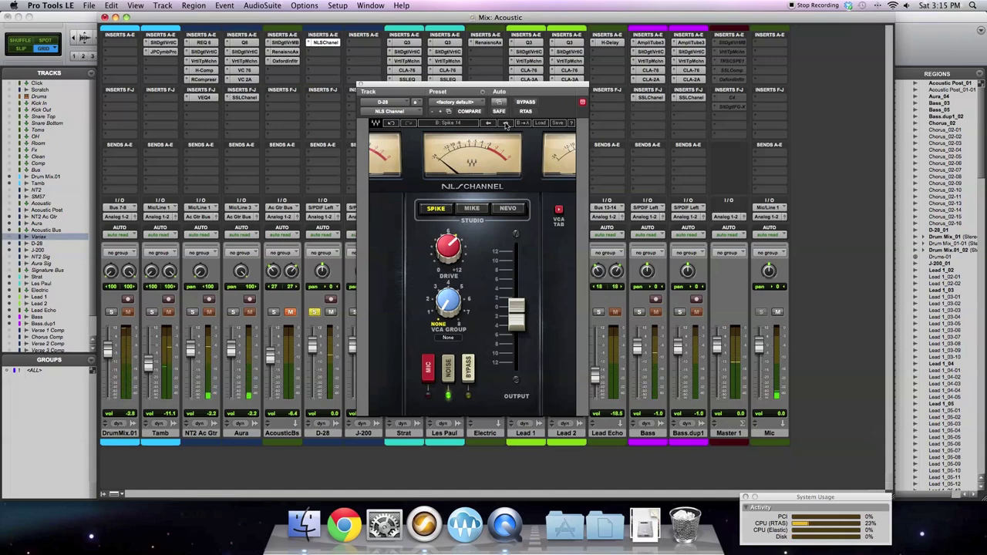
click(506, 125)
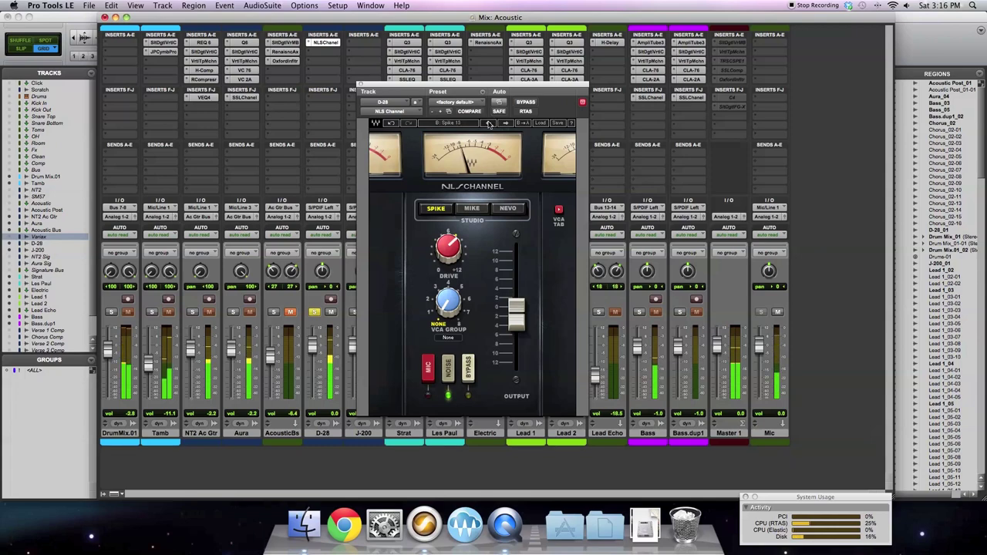
click(489, 124)
click(489, 124)
click(489, 124)
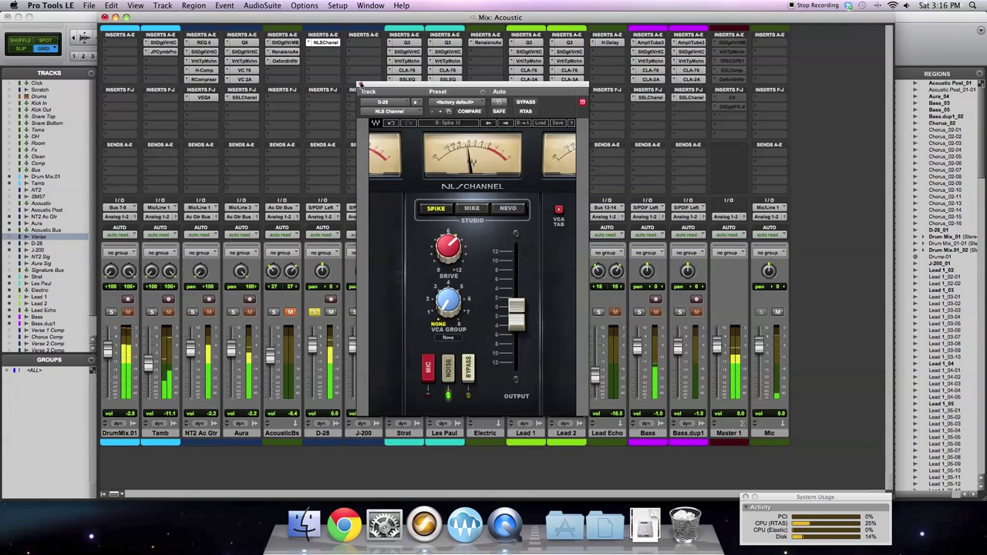
click(361, 84)
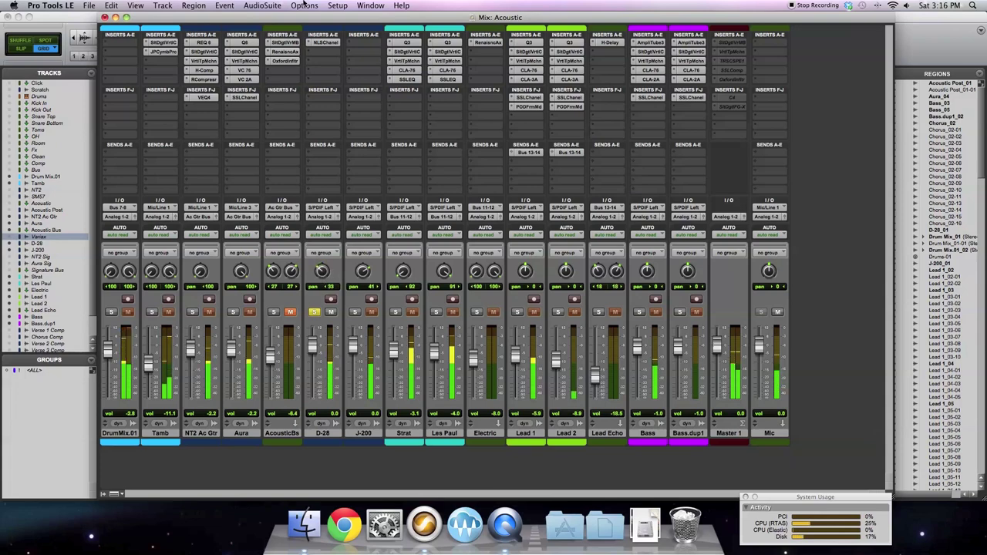
Step: Copy the NLS Channel insert from the D-28 track to J-200 and solo both tracks
drag(361, 50, 361, 45)
click(354, 311)
click(314, 311)
click(318, 311)
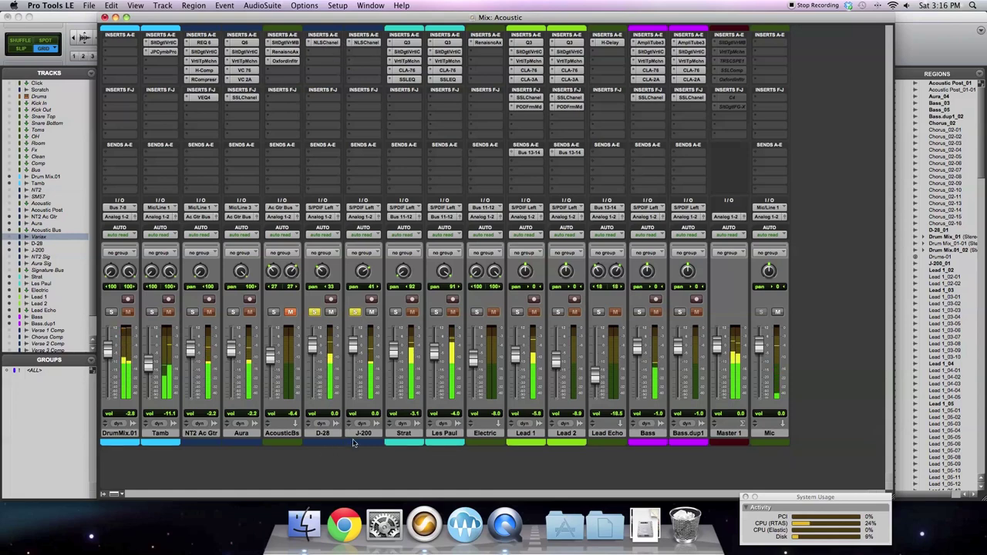
Step: Select the D-28 and J-200 tracks and compare their sound with NLS Channel bypassed and re-engaged on both
click(359, 433)
shift+click(330, 434)
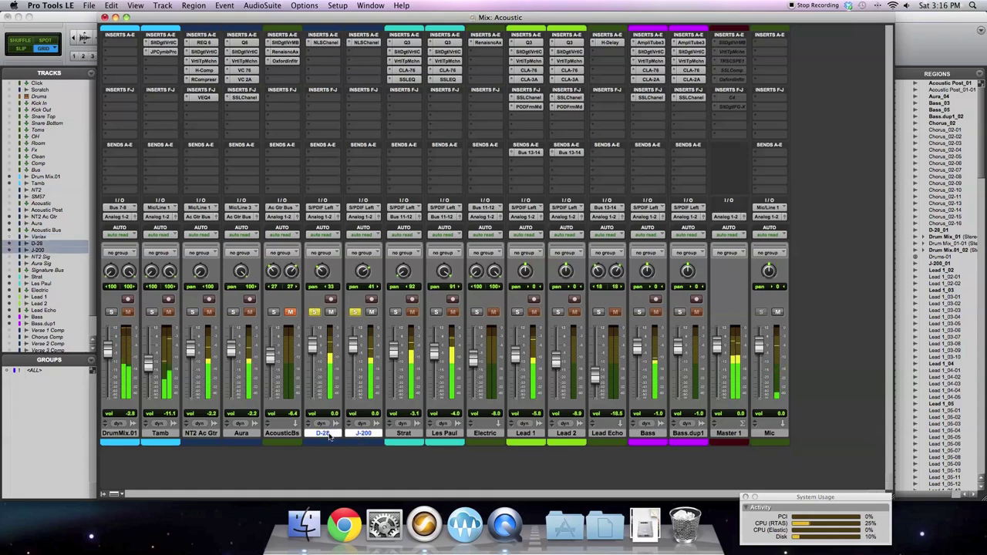
alt+shift+super+click(333, 44)
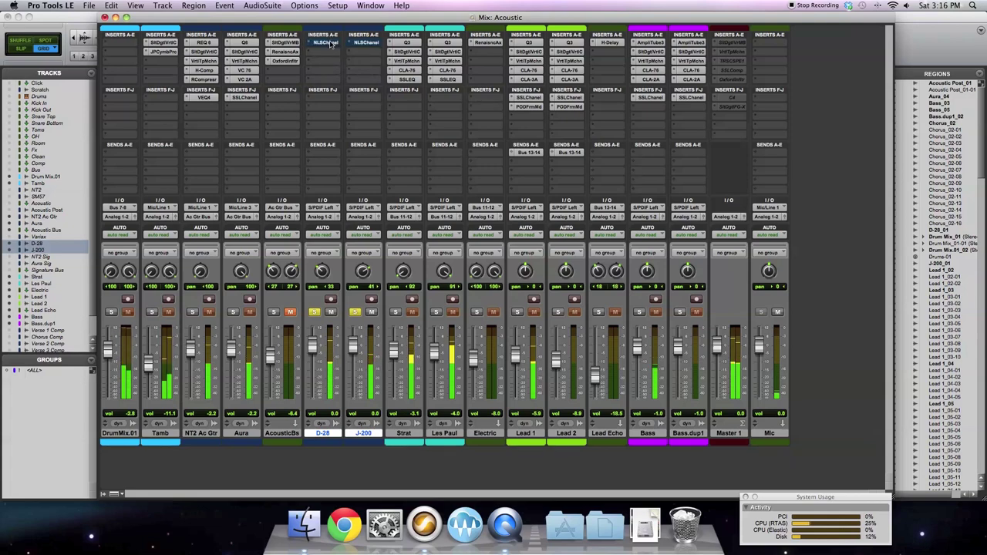
right_click(331, 44)
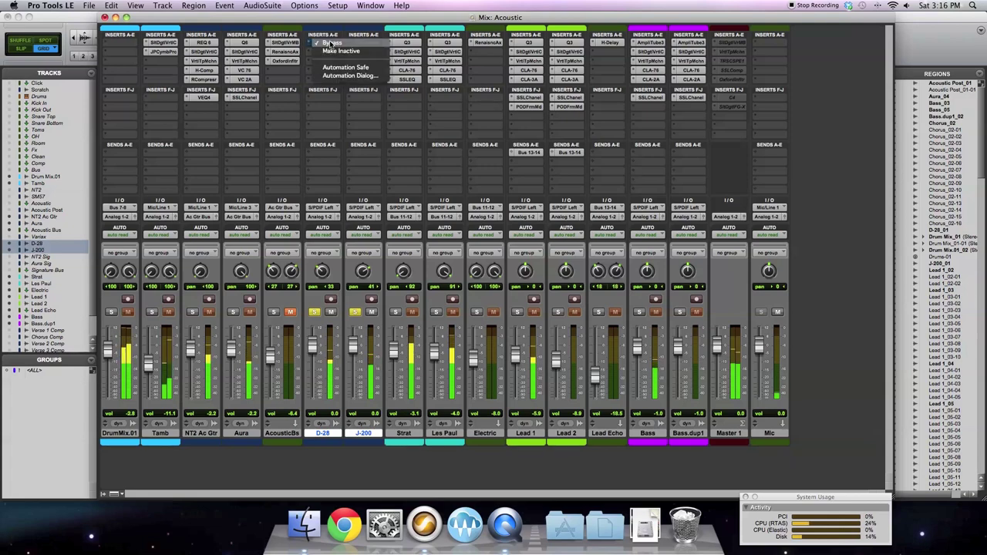
click(331, 44)
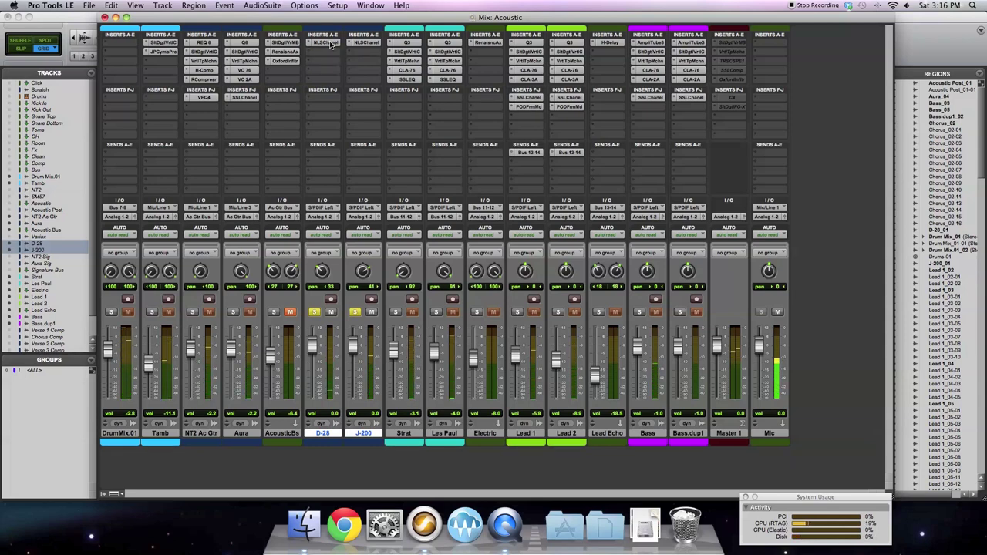
Step: Insert the mono Kramer Tape harmonic plug-in in the D-28 track's second insert slot
click(321, 51)
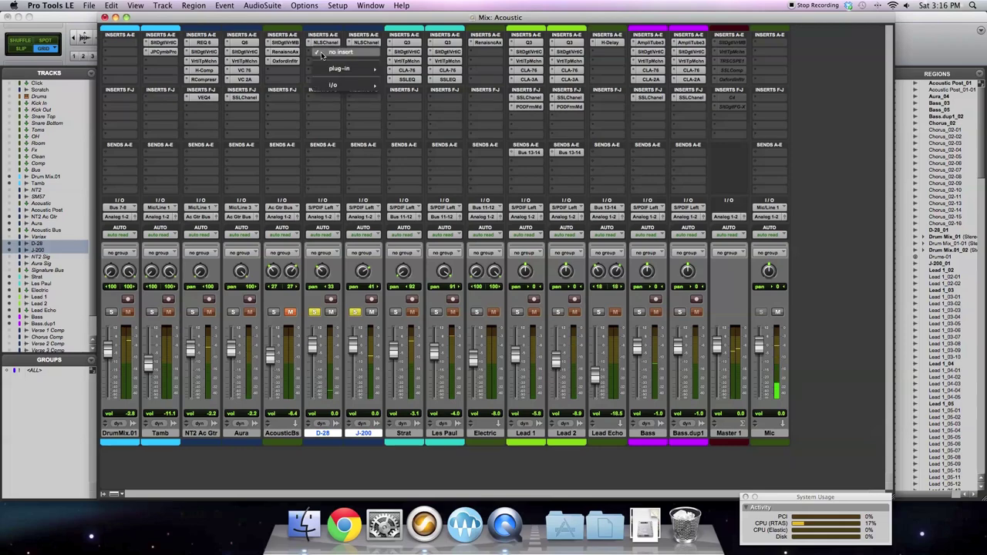
mouse_move(332, 70)
mouse_move(411, 70)
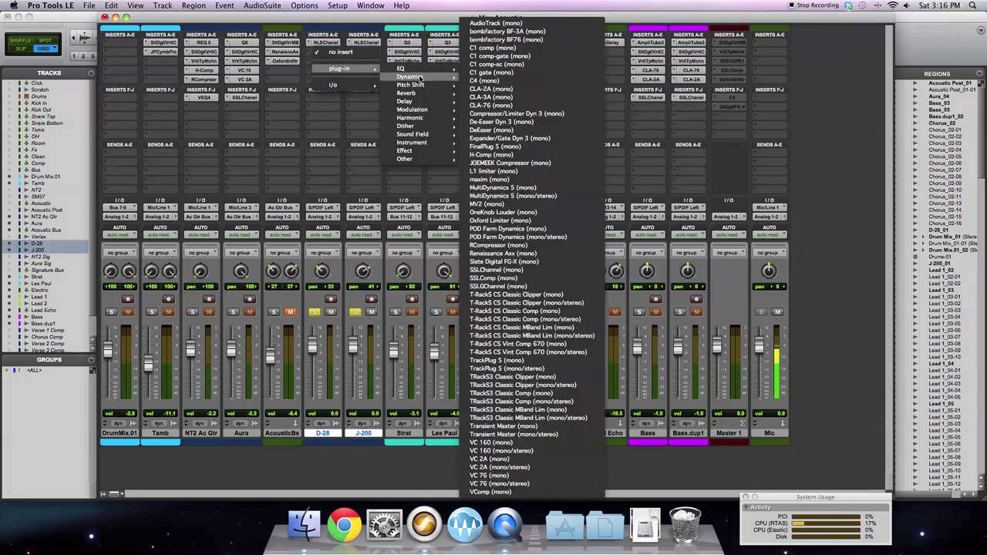
mouse_move(428, 122)
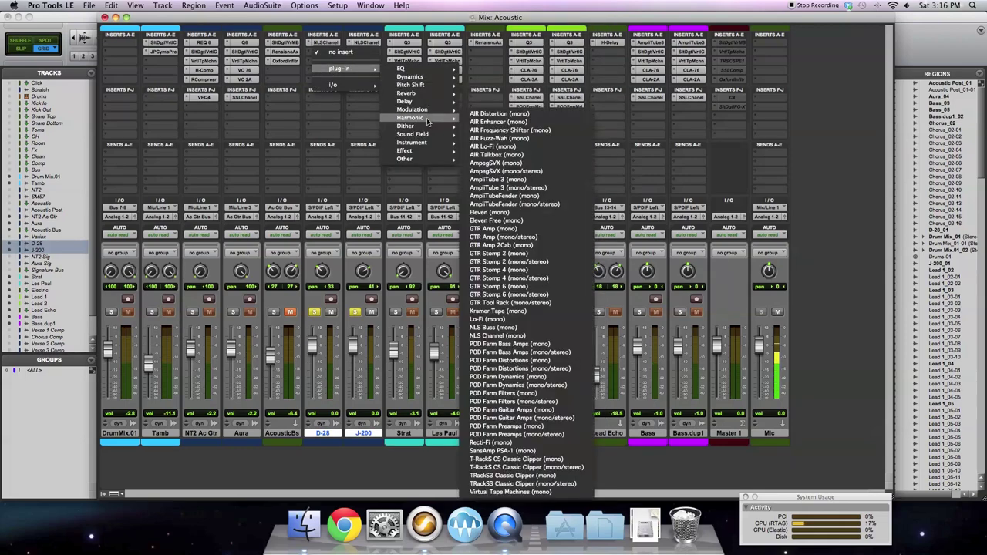
click(498, 312)
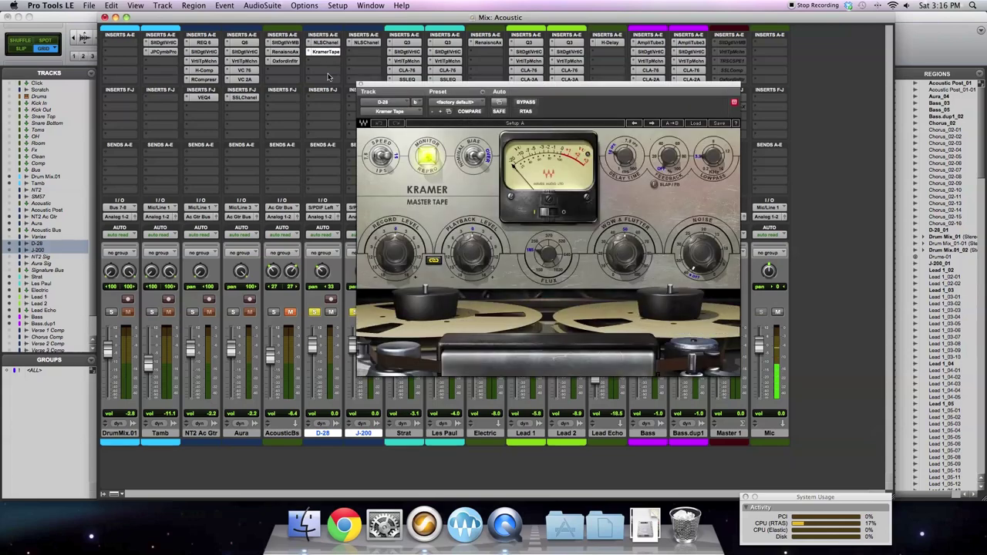
drag(469, 87, 344, 87)
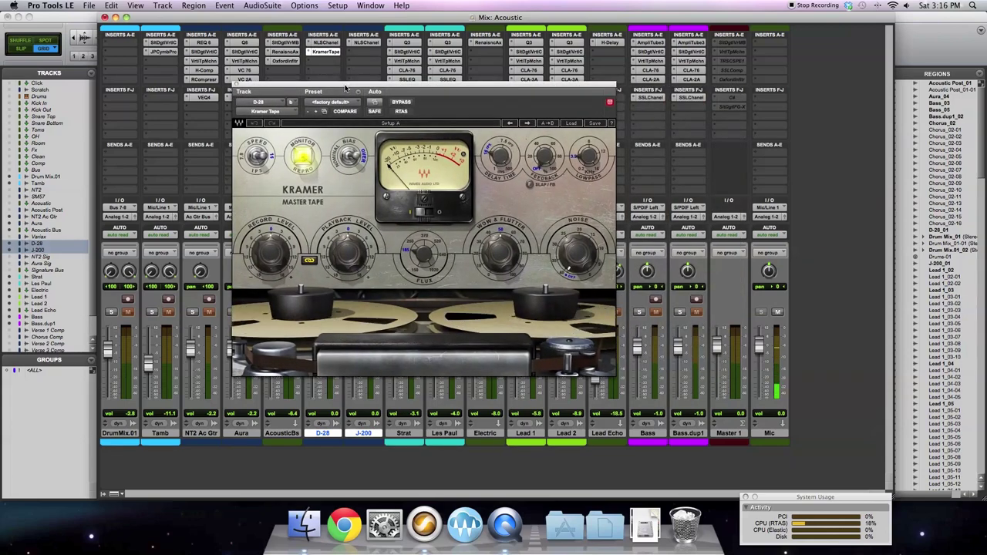
Step: Set Kramer Tape's speed to 7.5 ips and turn Wow & Flutter down to 0 on D-28
drag(425, 265, 424, 256)
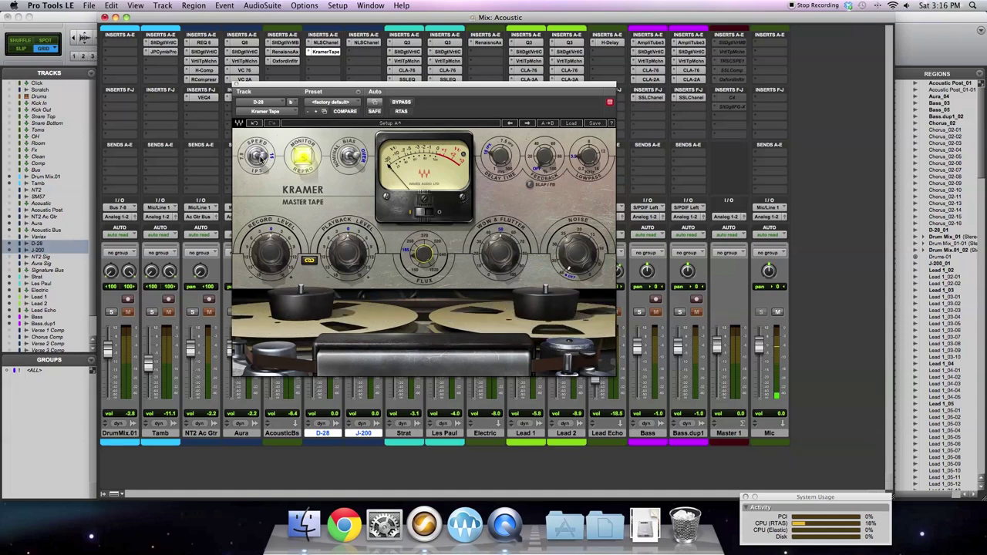
drag(260, 156, 263, 154)
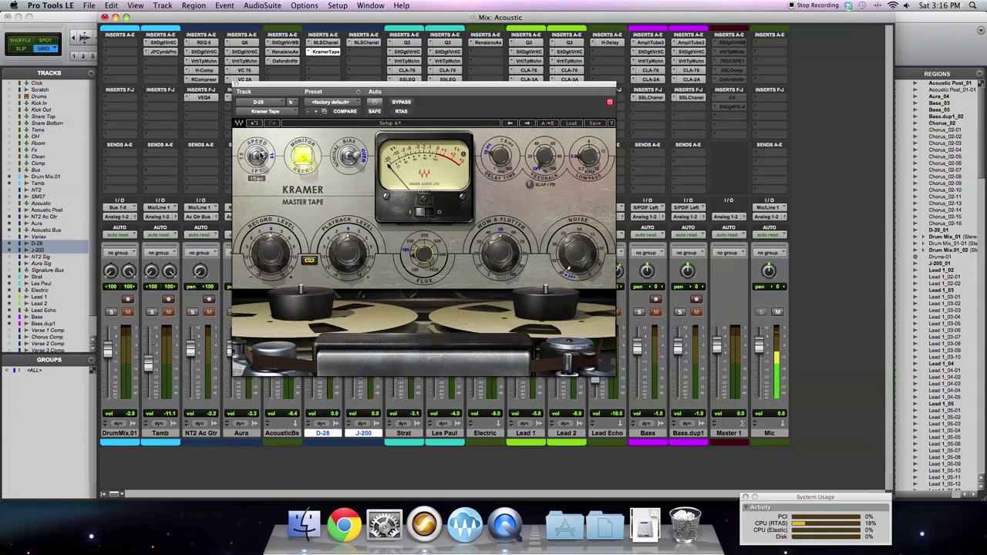
drag(260, 157, 264, 155)
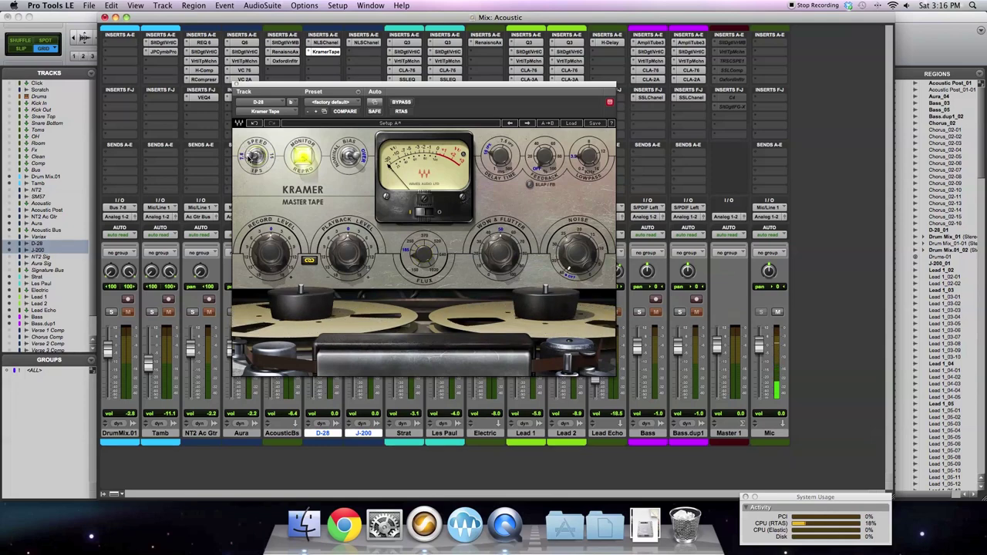
drag(500, 251, 499, 251)
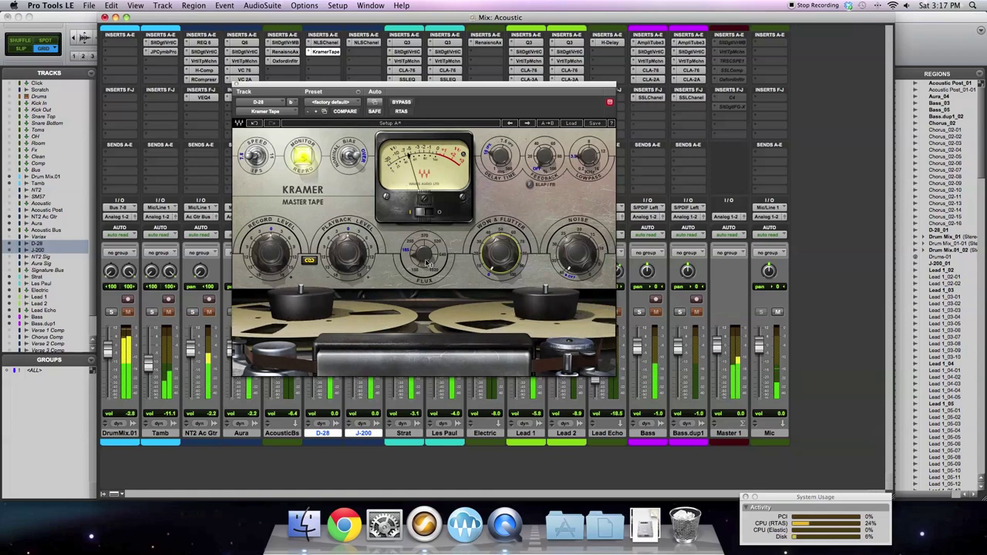
Step: Adjust Kramer Tape's record level with playback linked, and set the flux to about 190
click(270, 253)
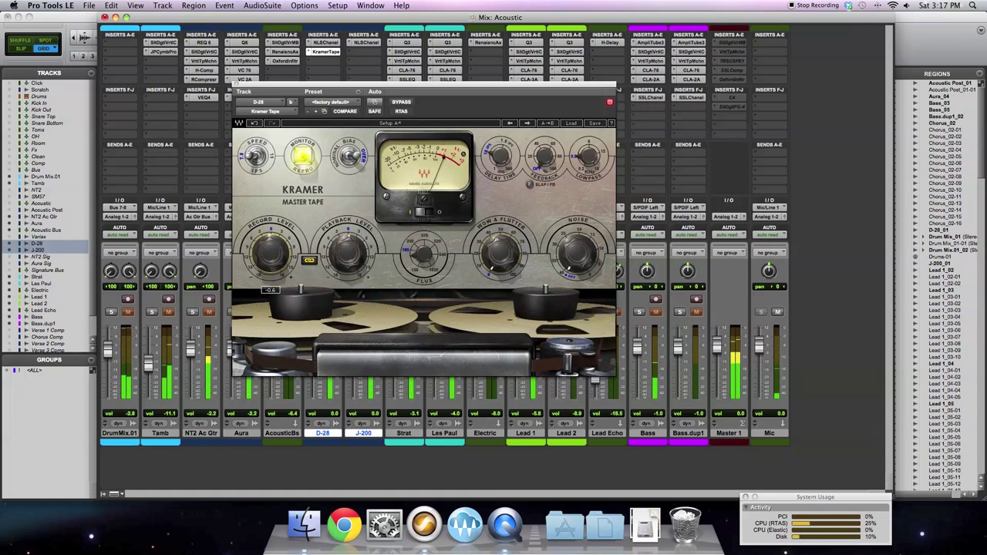
drag(270, 253, 270, 270)
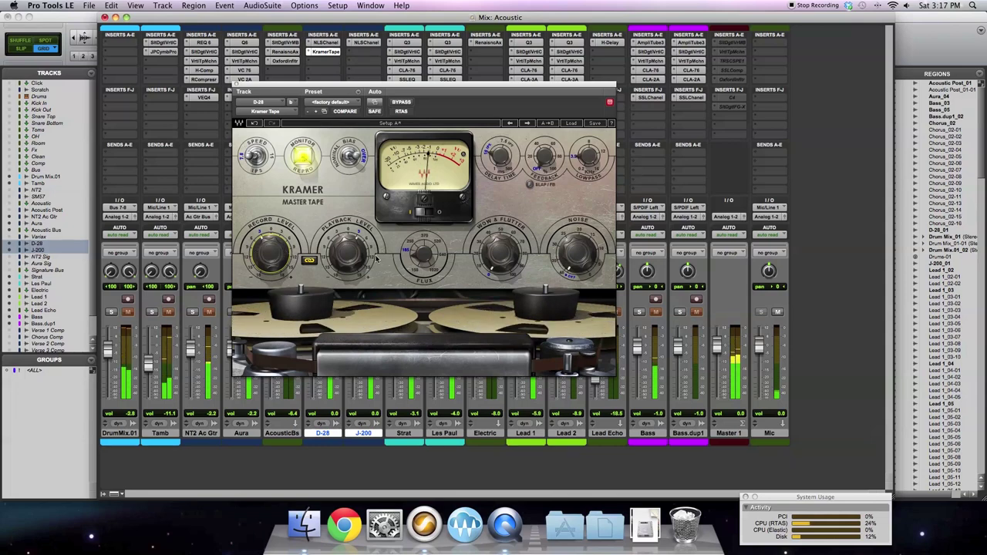
click(423, 255)
drag(422, 254, 426, 265)
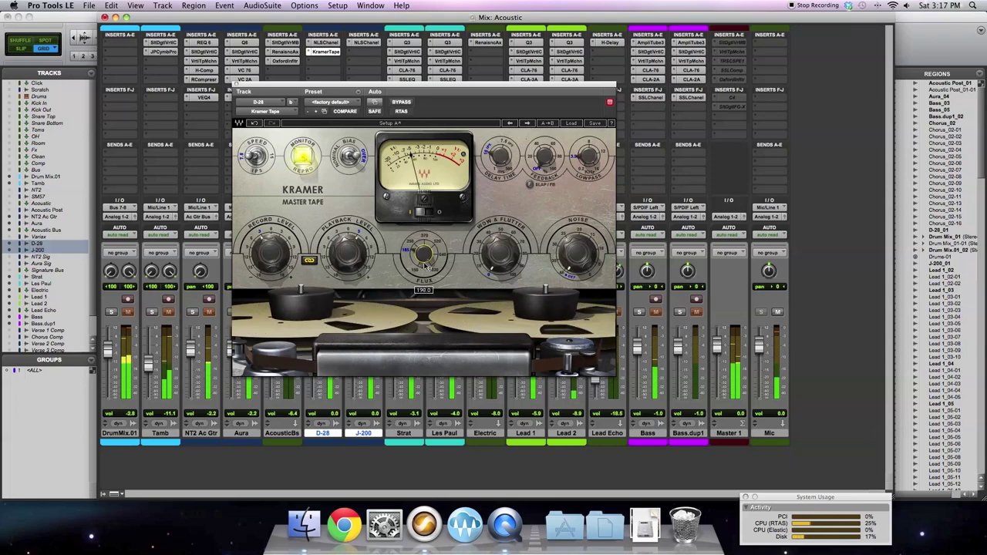
Step: Copy Kramer Tape from D-28 to the J-200 track's second insert slot and check the copied settings
click(334, 52)
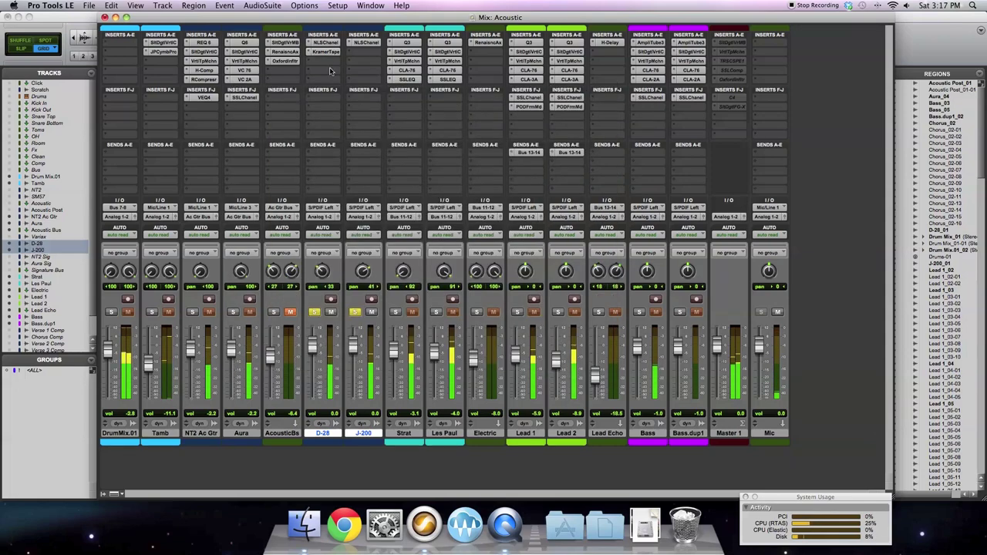
drag(372, 53, 373, 52)
click(365, 51)
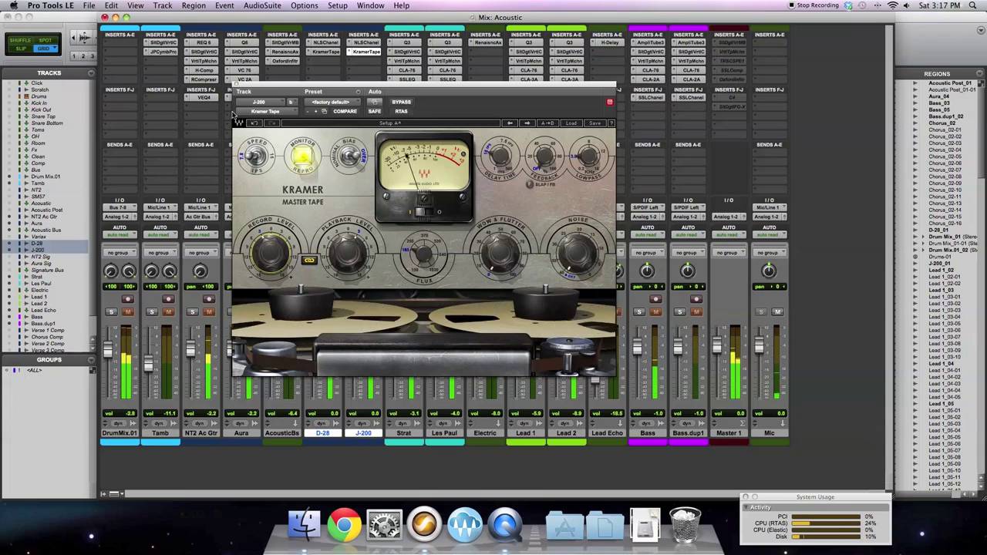
click(236, 84)
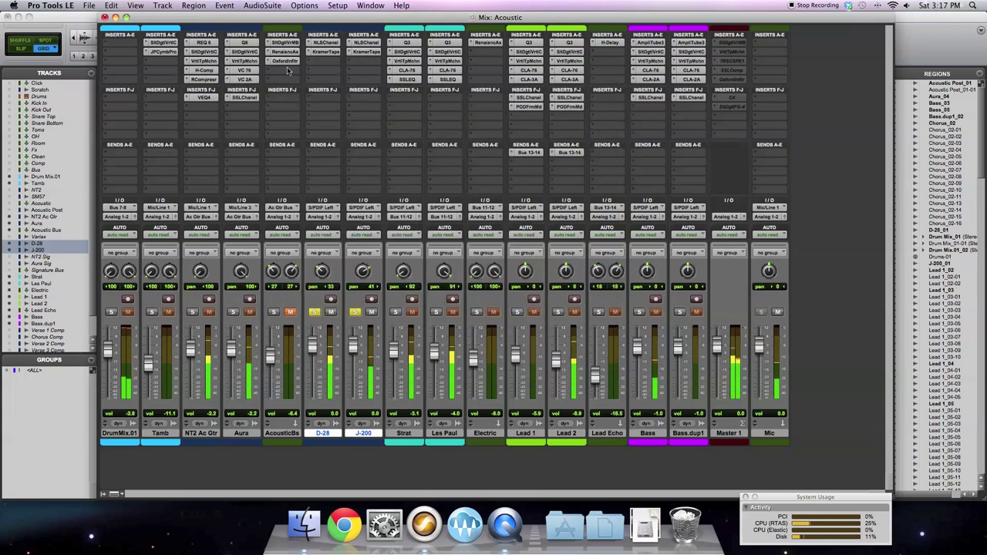
Step: Compare both tracks with Kramer Tape bypassed and engaged, leave it active, and review its settings on D-28
click(334, 53)
right_click(333, 54)
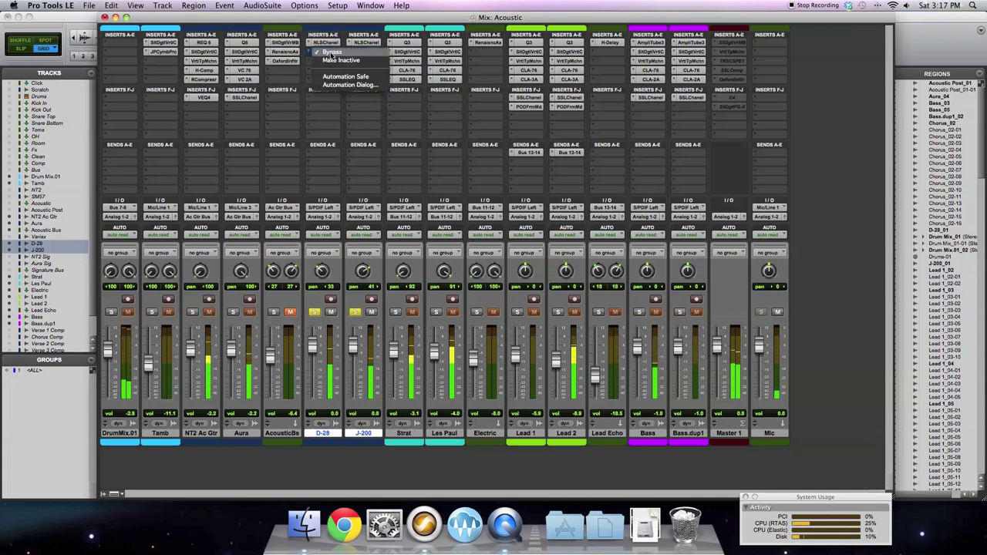
click(330, 52)
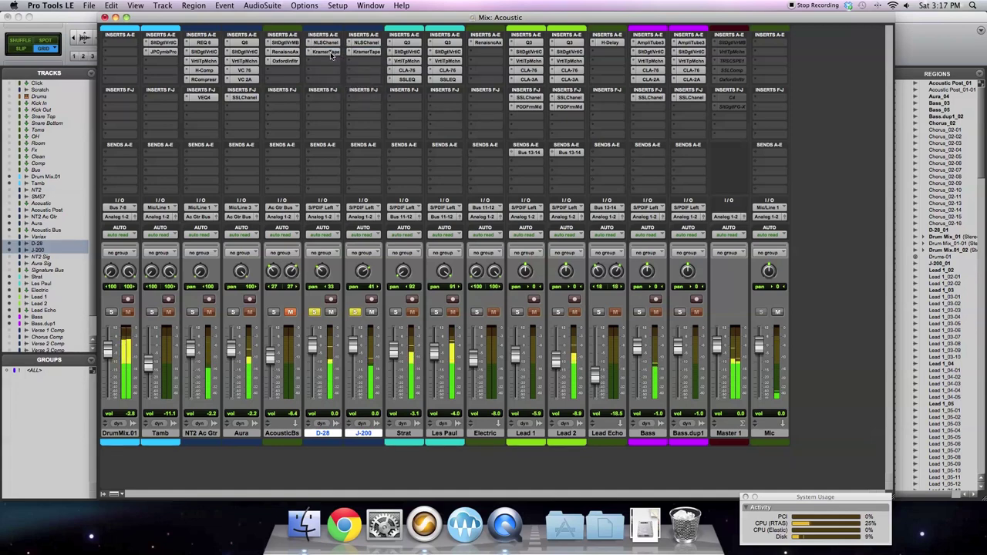
right_click(328, 54)
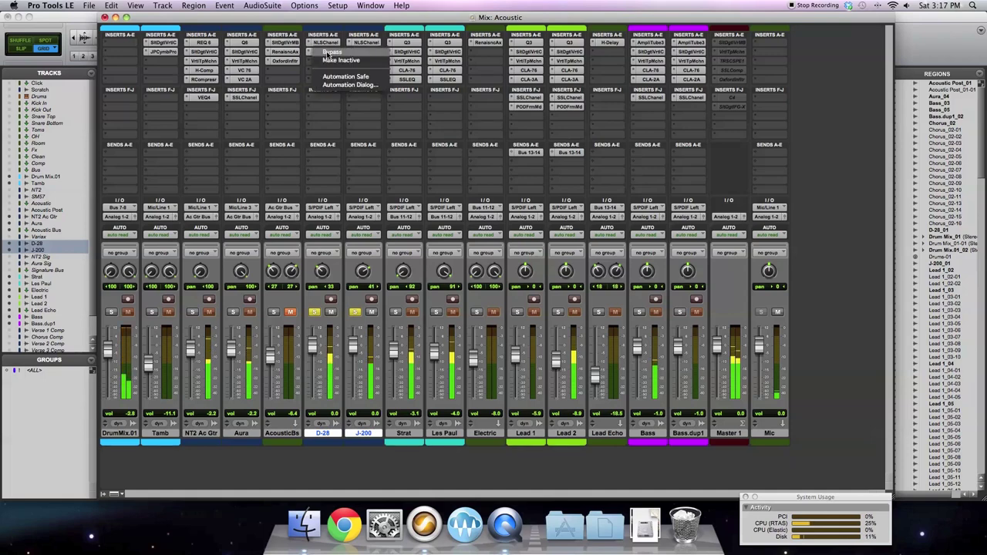
click(329, 52)
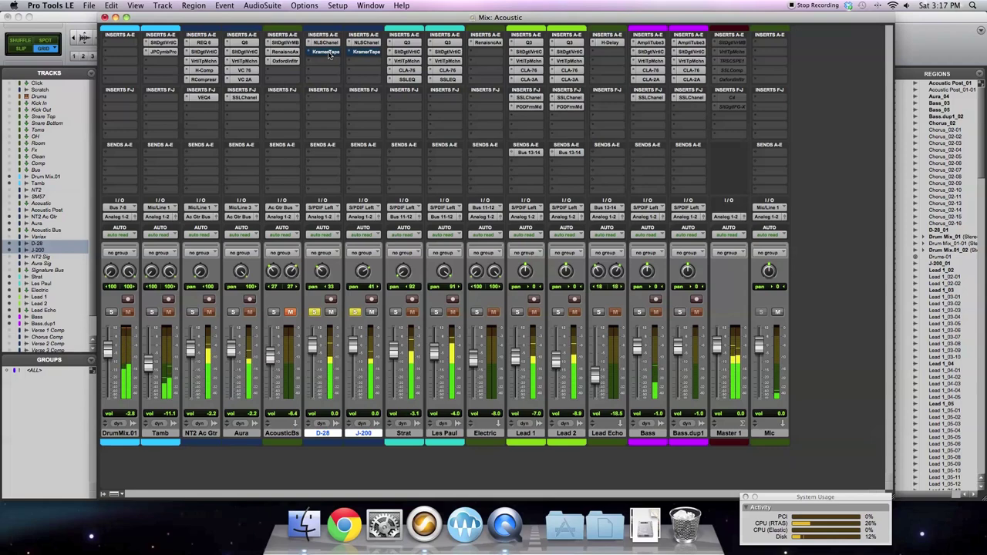
right_click(327, 51)
click(328, 51)
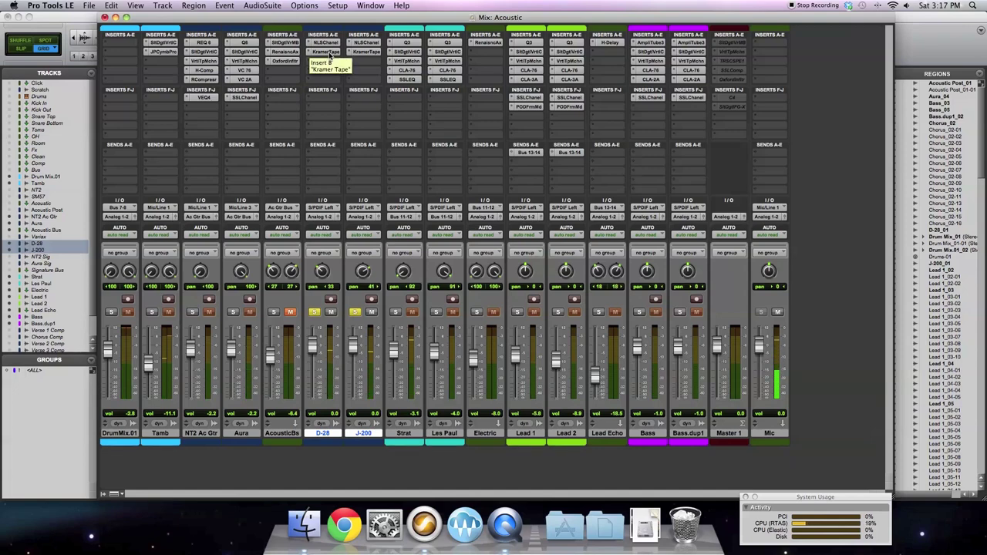
click(328, 52)
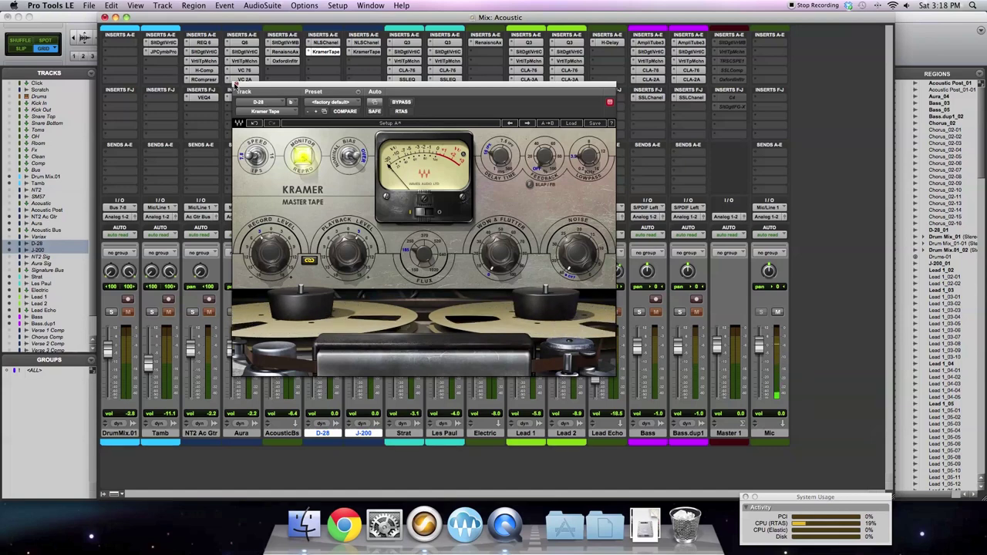
click(324, 51)
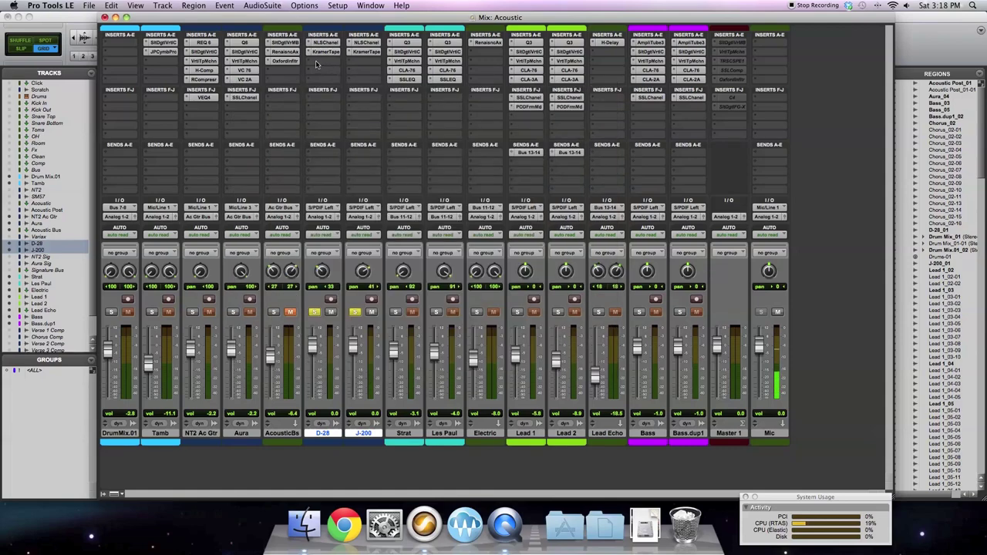
Step: Insert the mono VComp dynamics plug-in in D-28's third insert slot and lower its input level
click(313, 61)
mouse_move(330, 78)
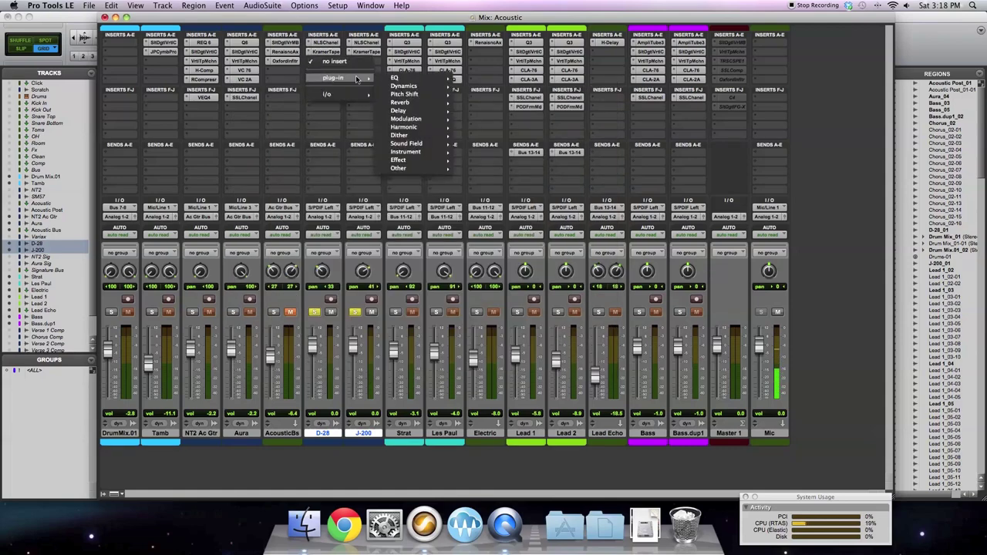
mouse_move(409, 85)
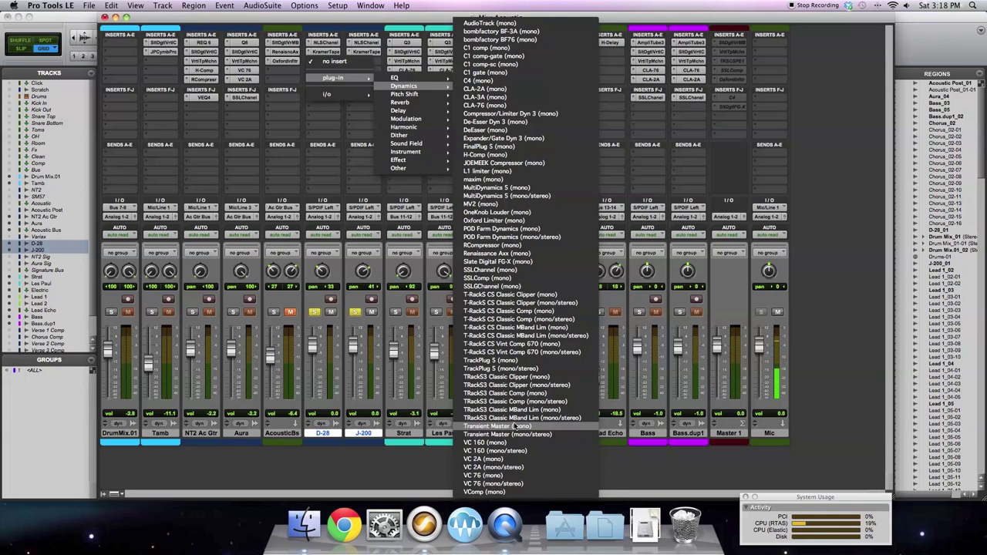
click(503, 495)
drag(270, 174, 269, 200)
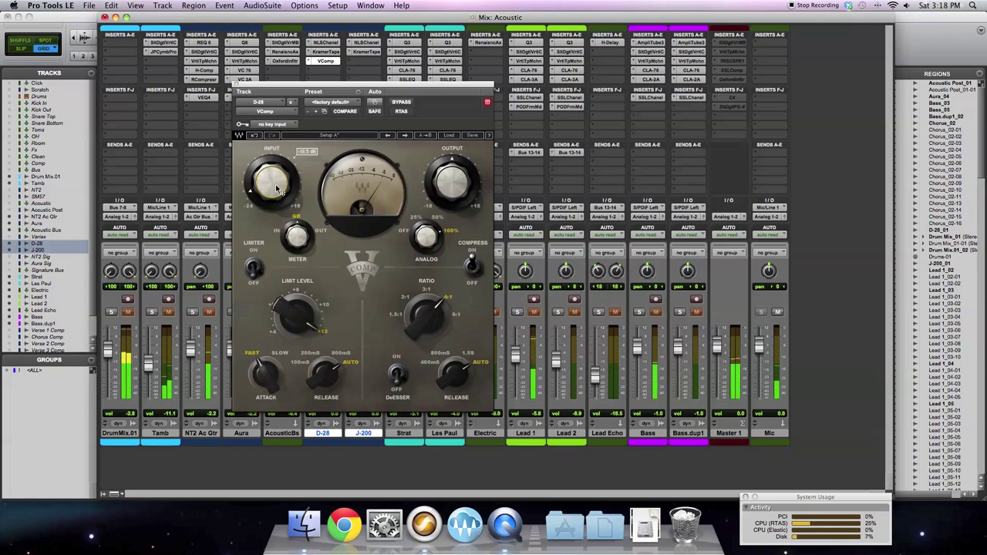
drag(347, 84, 586, 83)
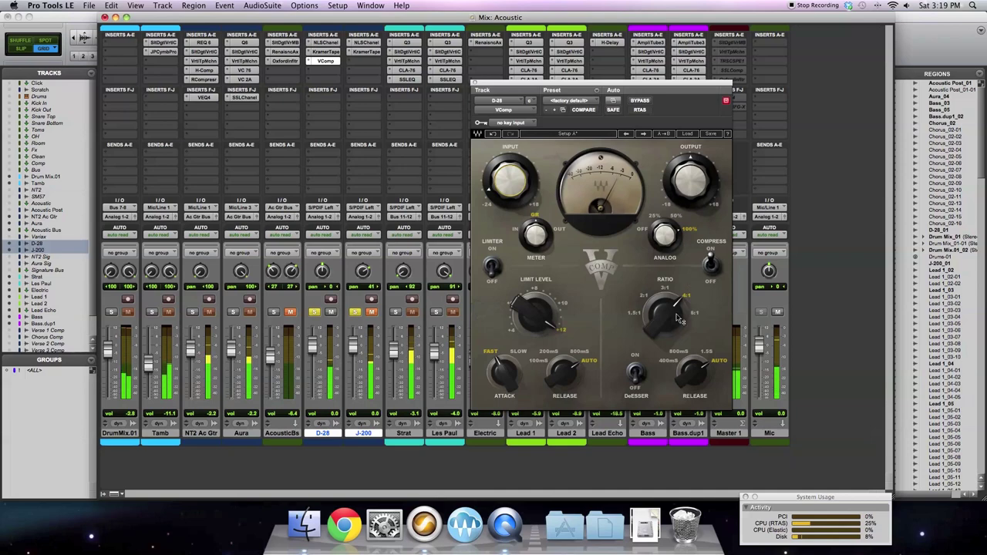
Step: Raise VComp's input, set the ratio to 1.5:1 and the compressor release to 400 ms, and set Analog to 50%
drag(665, 315, 662, 320)
drag(511, 185, 510, 175)
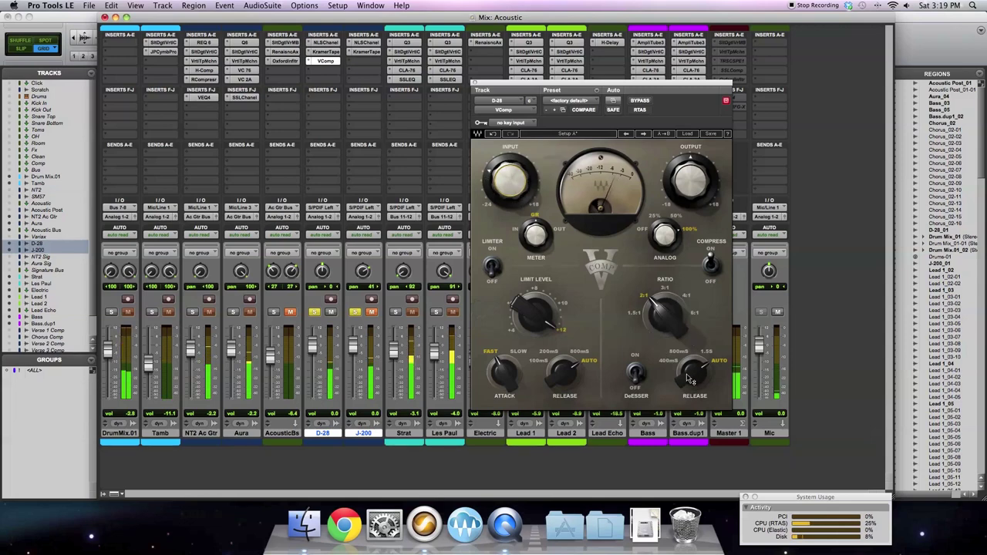
drag(693, 373, 692, 376)
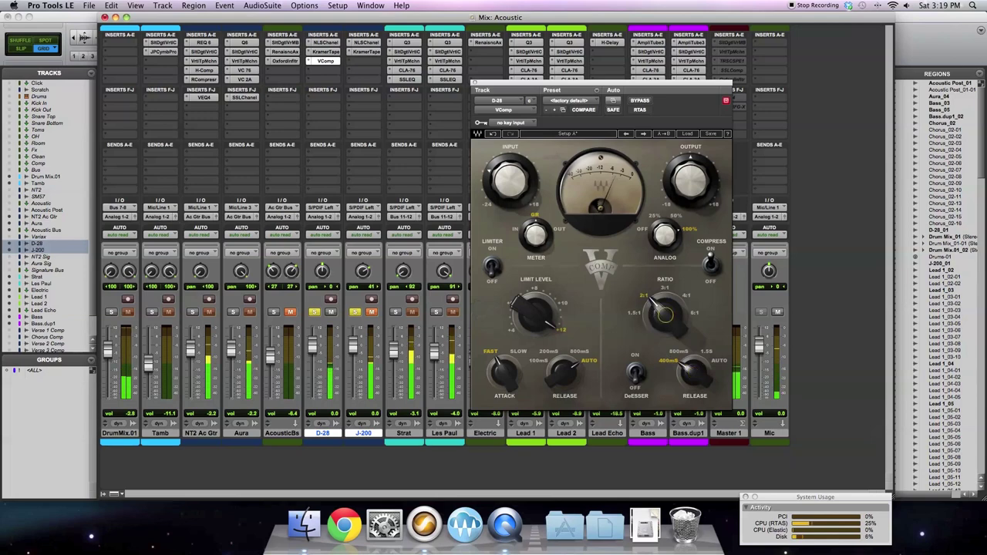
drag(662, 319, 661, 327)
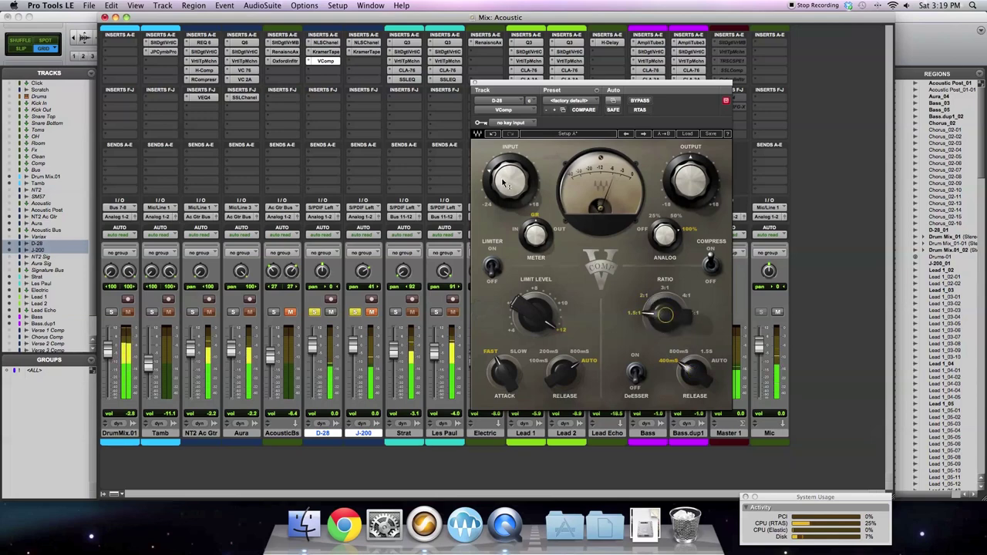
drag(666, 238, 668, 241)
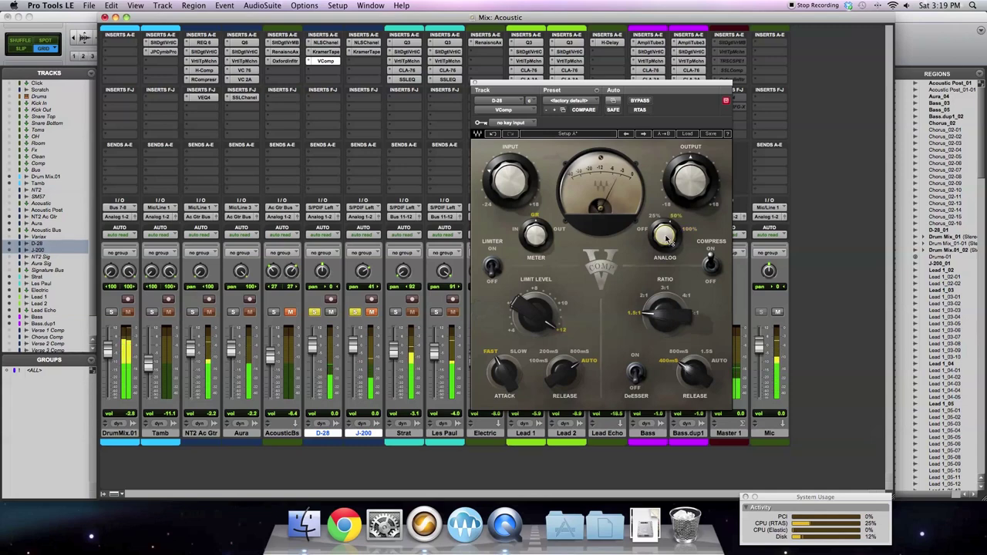
Step: Compare D-28 with VComp bypassed and engaged, leaving the compressor active
drag(574, 80, 477, 84)
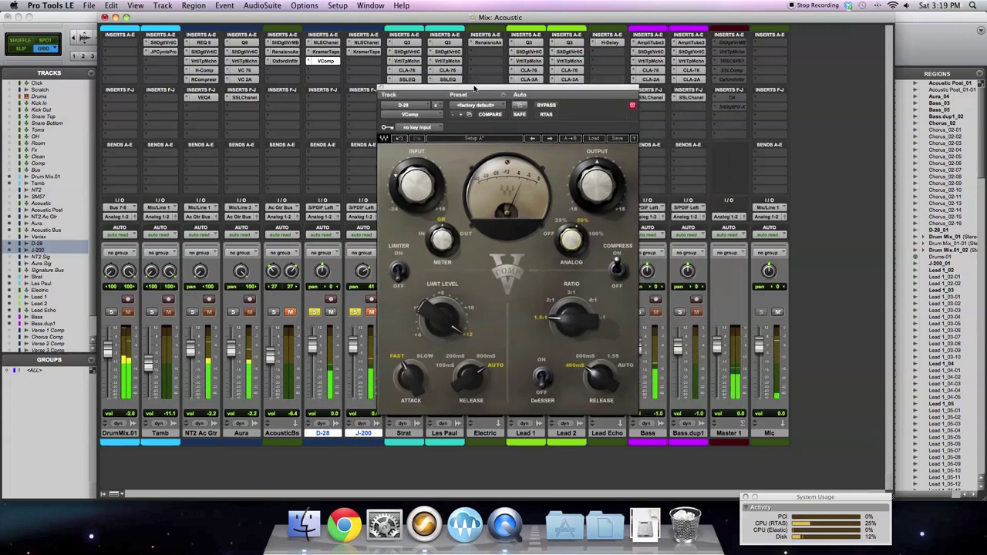
click(542, 106)
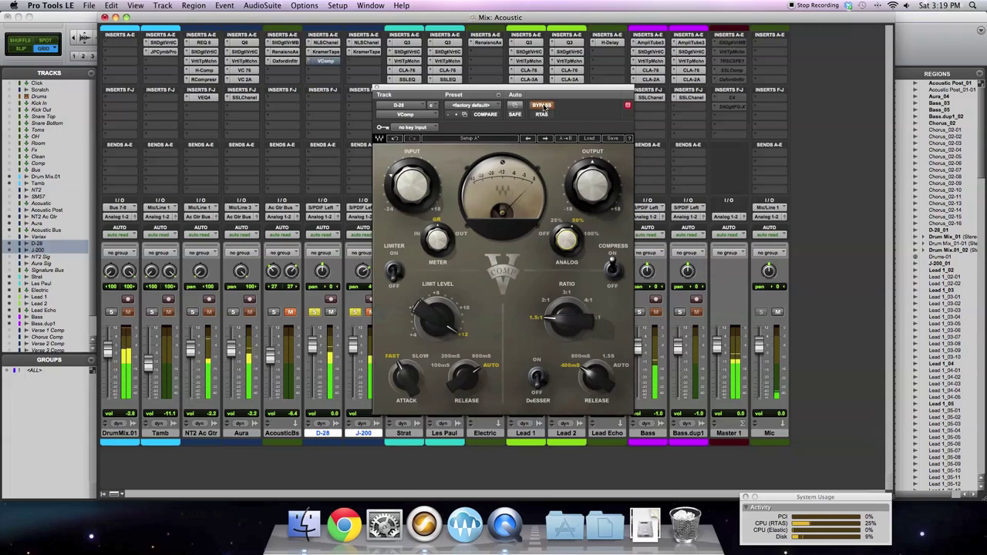
click(543, 106)
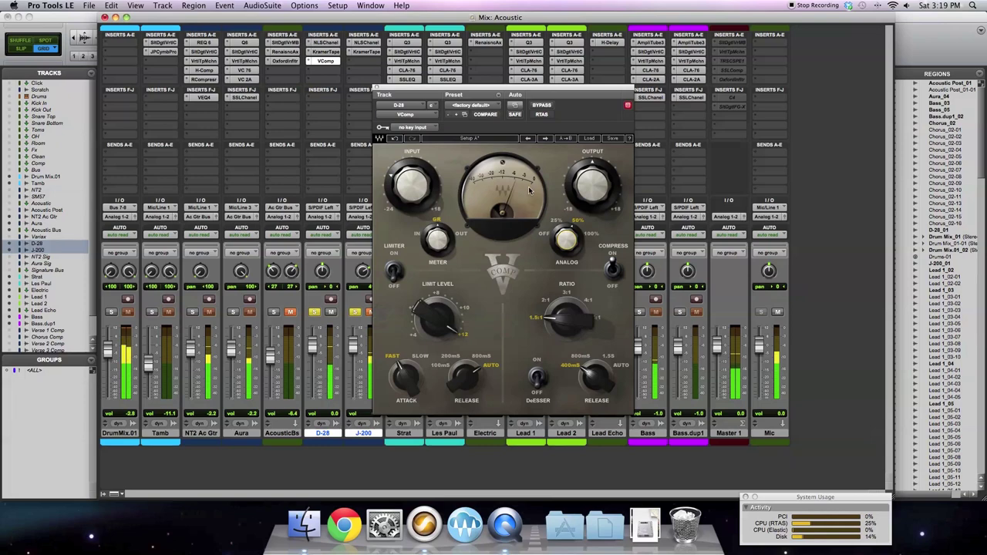
Step: Adjust VComp's input and output levels on D-28 and set the compression ratio to 2:1
mouse_move(588, 170)
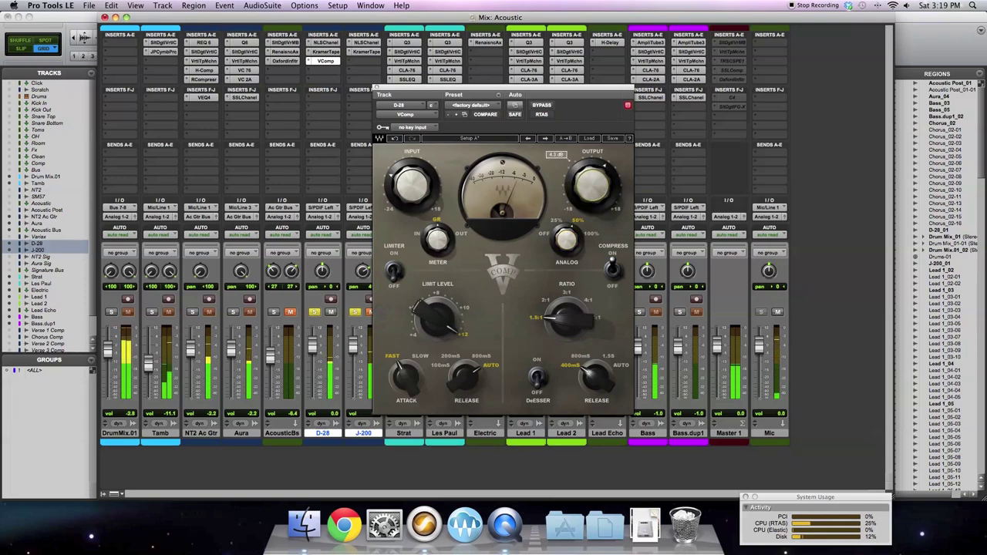
mouse_move(414, 183)
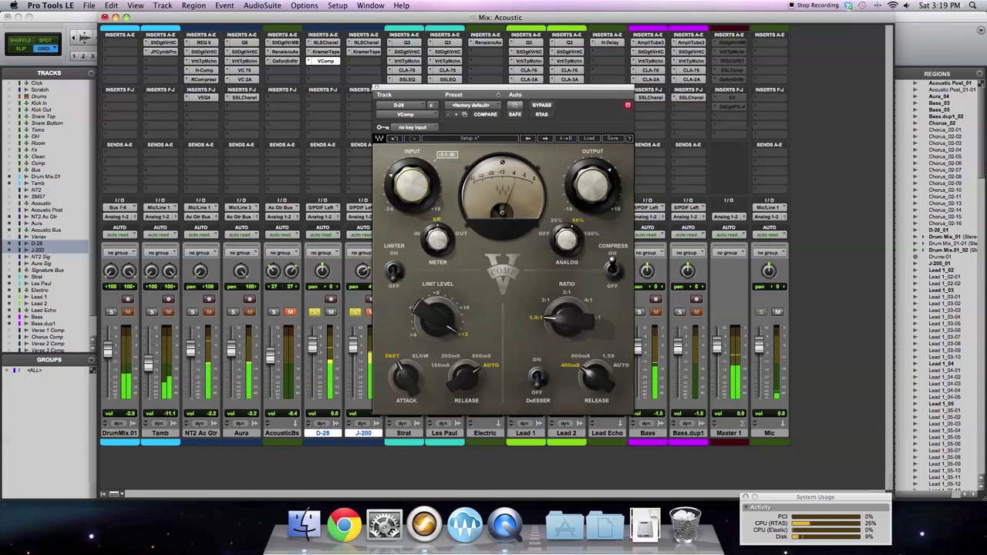
drag(553, 319, 545, 301)
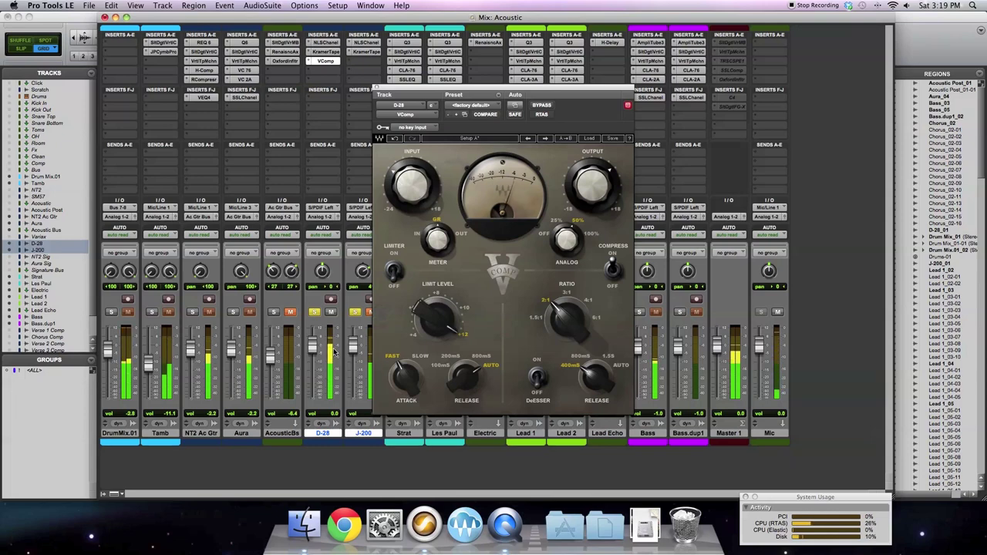
drag(601, 185, 601, 182)
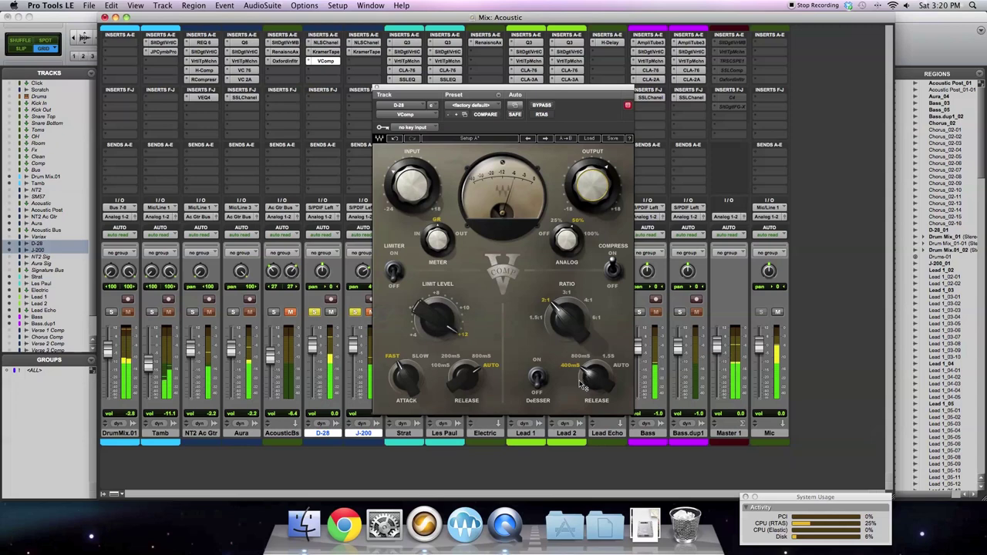
click(538, 378)
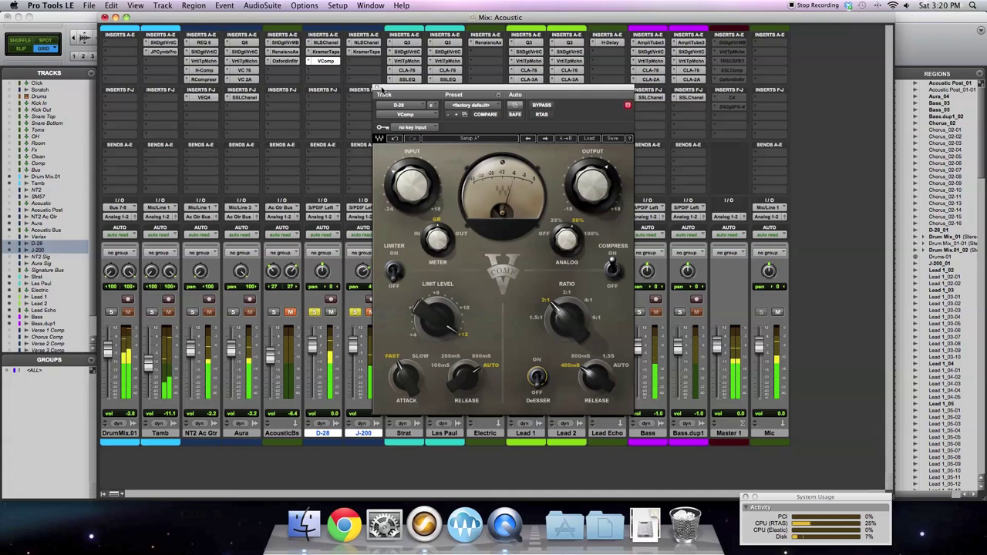
click(376, 87)
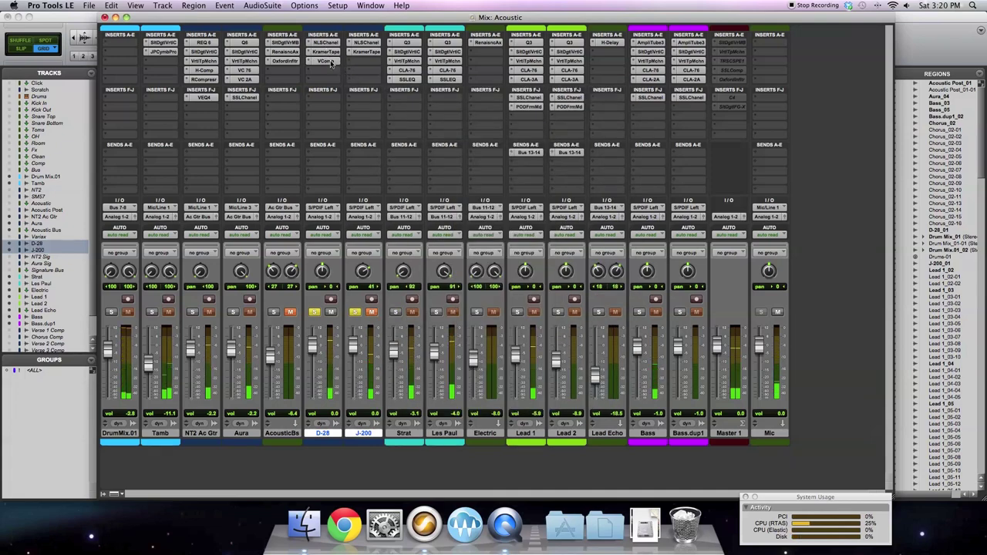
Step: Copy VComp from D-28 to J-200's third insert slot and adjust the copy's input and output levels
drag(335, 62, 366, 61)
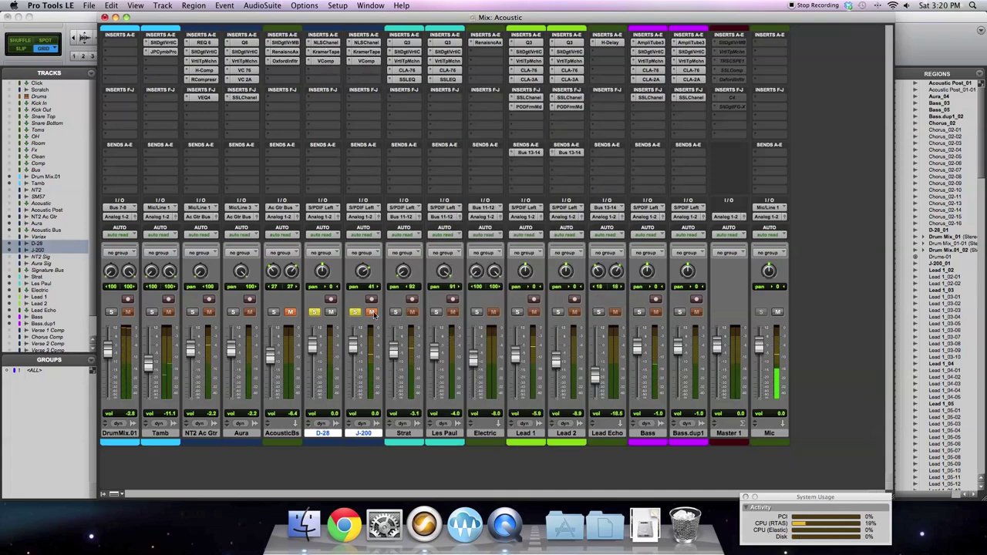
click(369, 61)
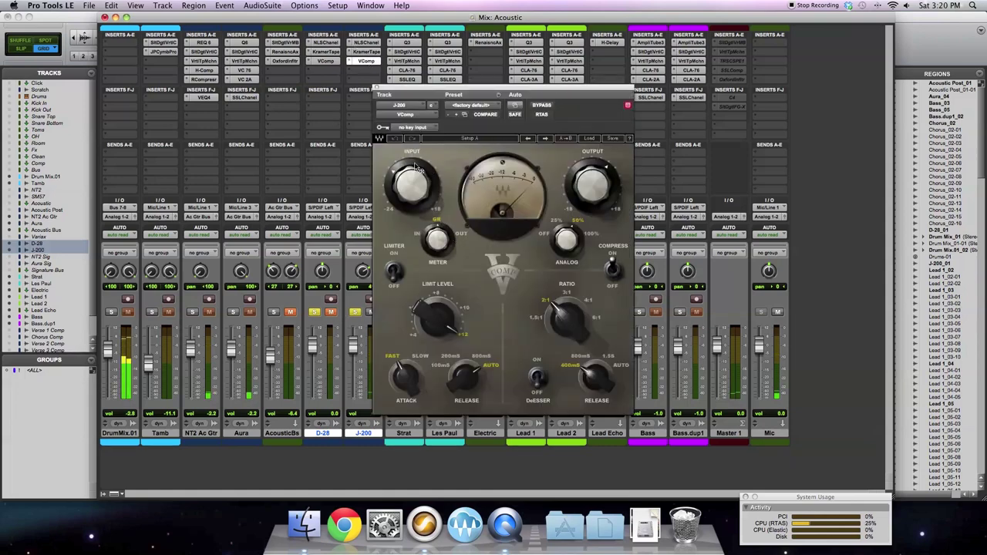
drag(399, 177, 399, 173)
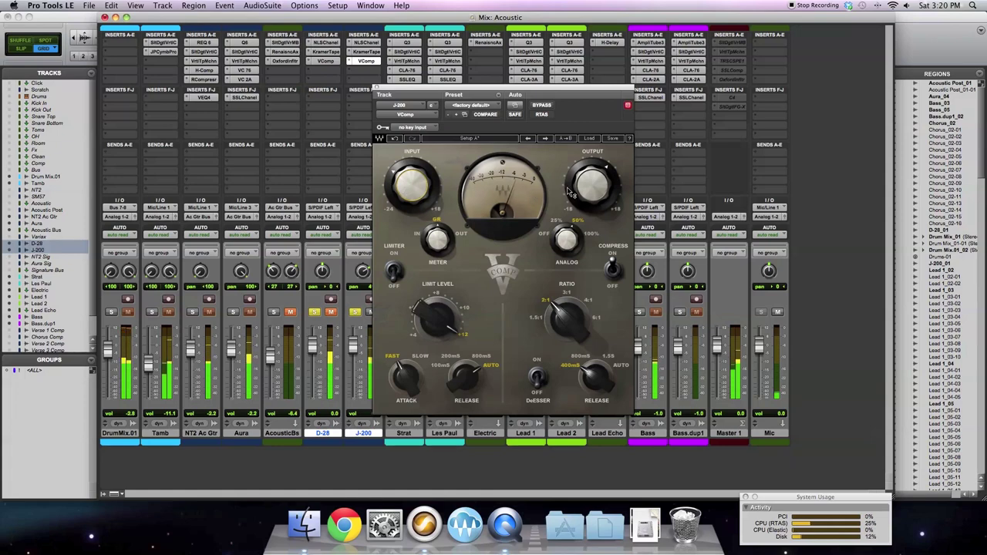
mouse_move(590, 194)
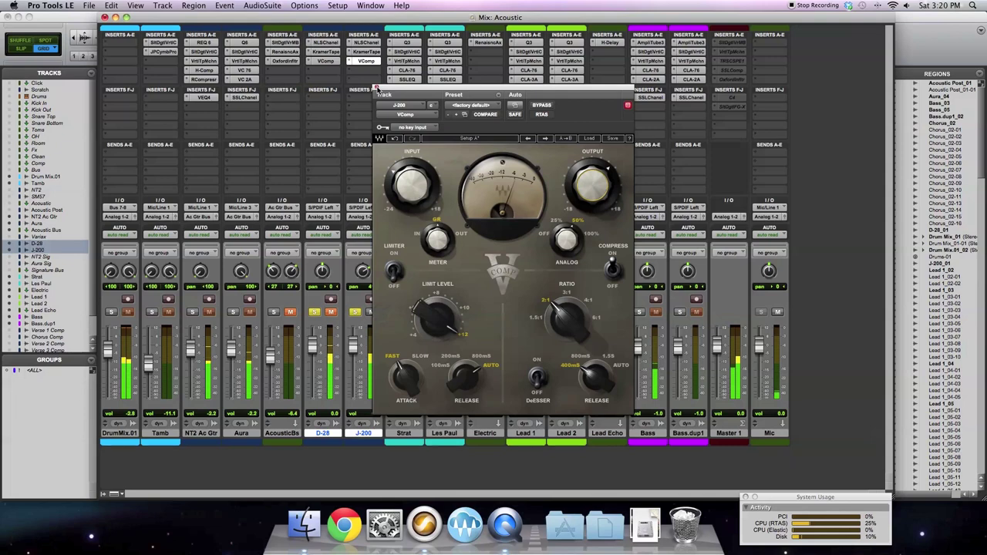
click(377, 90)
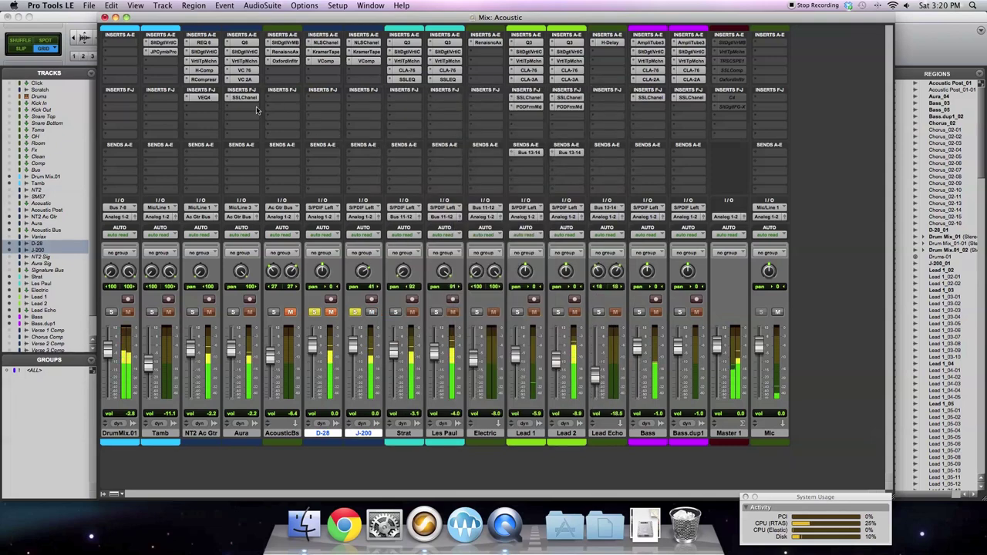
Step: Insert the mono T-RackS CS Prog EQ 1A equalizer in D-28's fourth insert slot
click(311, 74)
mouse_move(336, 91)
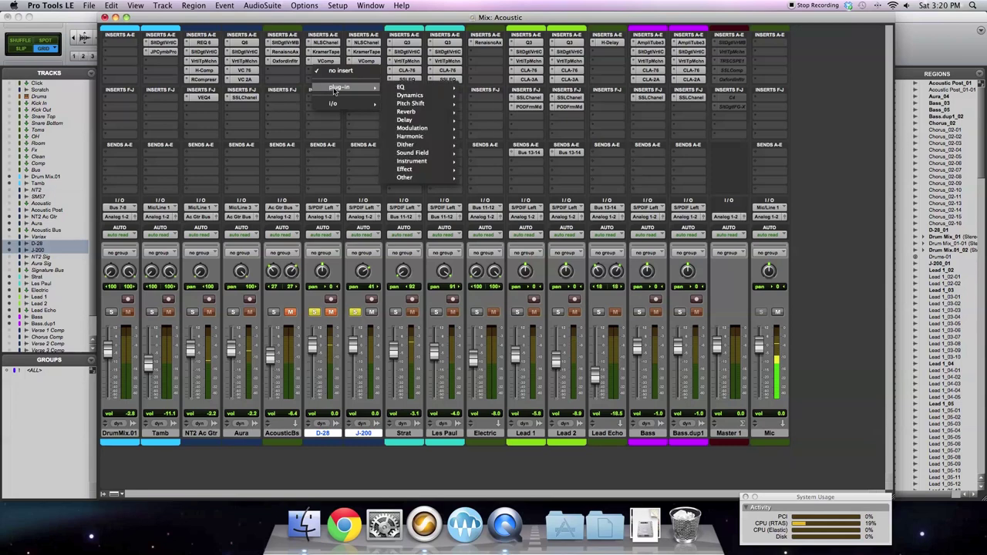
mouse_move(400, 87)
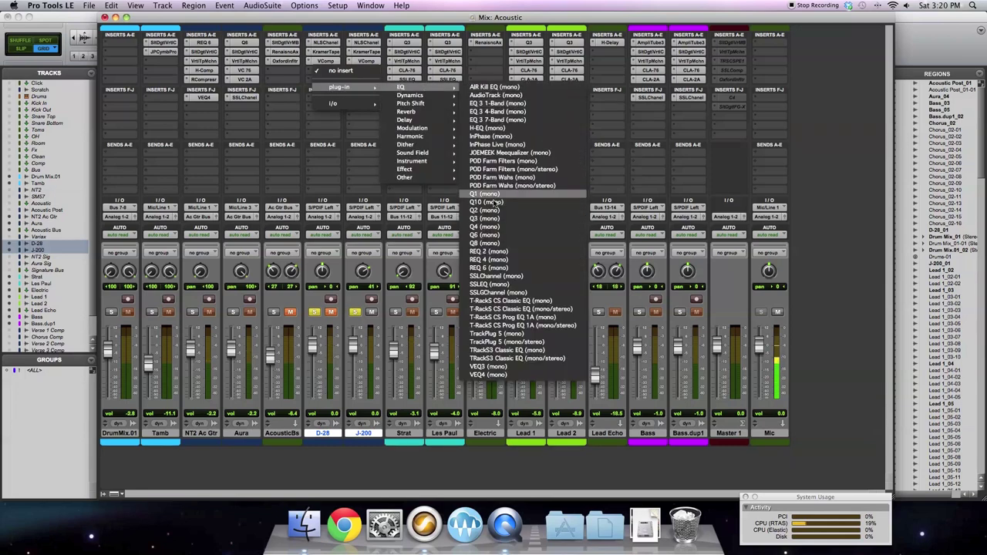
click(546, 319)
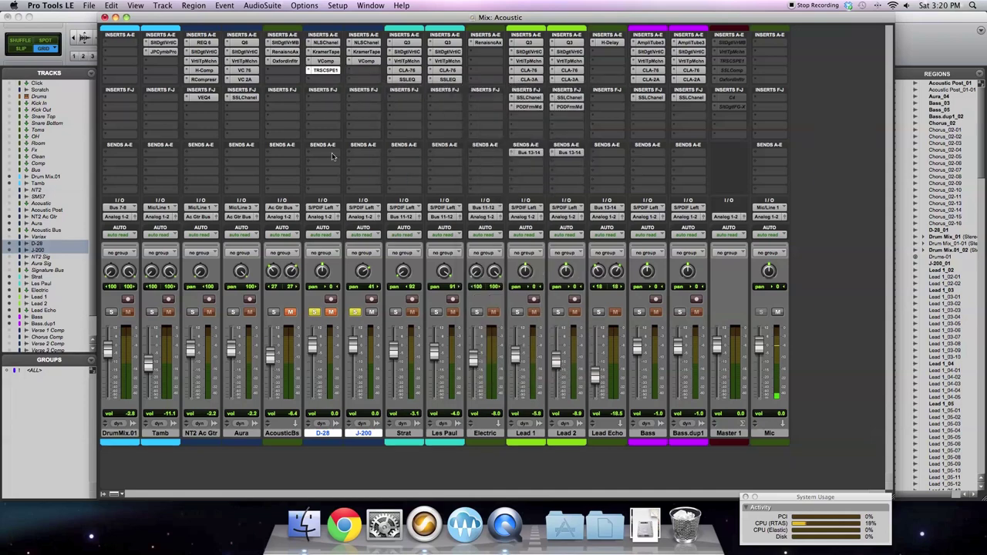
drag(462, 91, 295, 108)
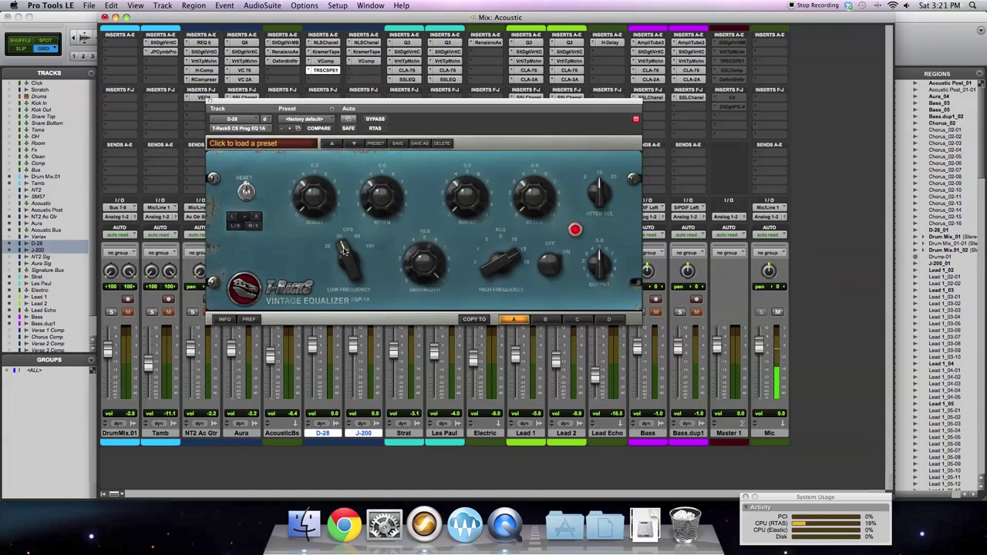
Step: Set the equalizer's low-frequency selector to 100 CPS and unmute the D-28 track
drag(345, 249, 344, 229)
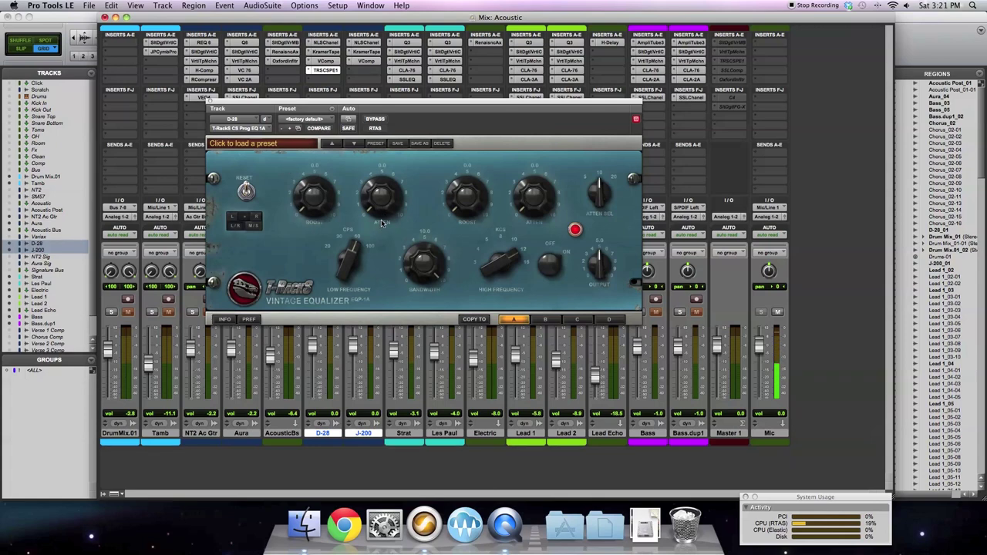
drag(351, 262, 347, 230)
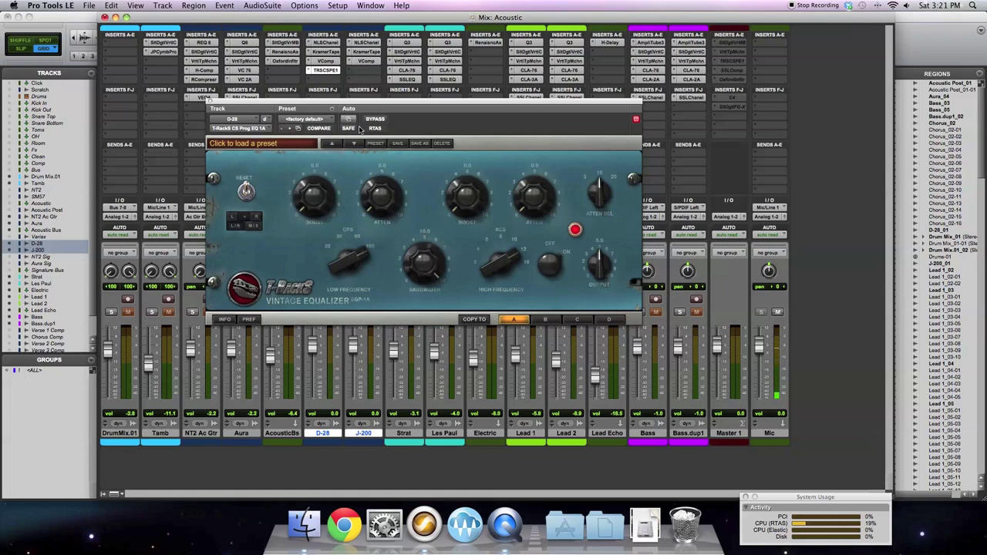
drag(376, 106, 533, 93)
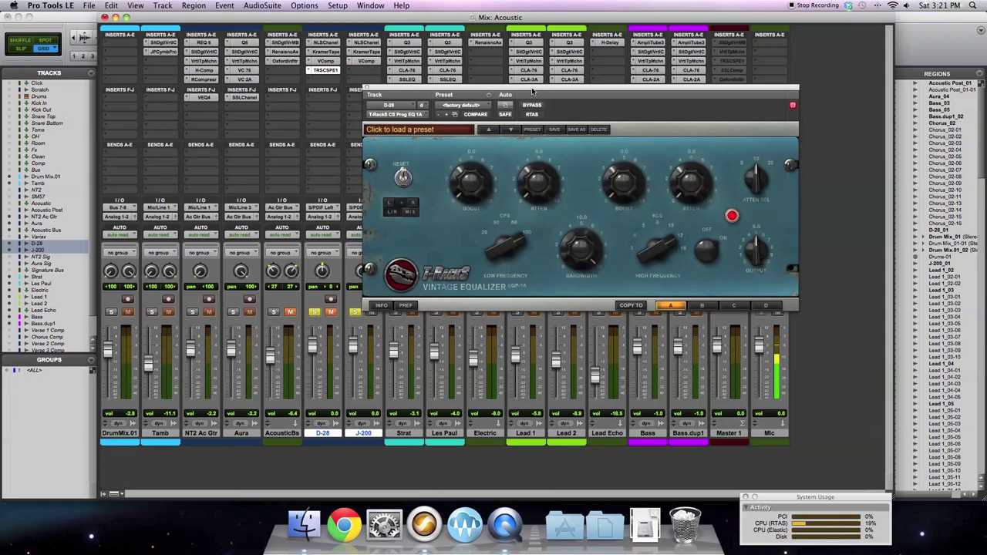
click(330, 313)
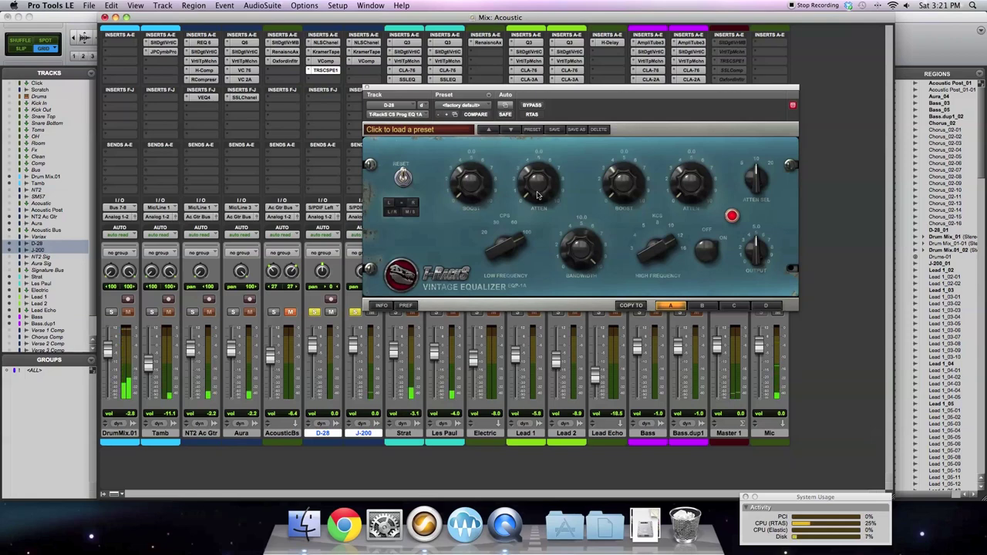
Step: Set D-28's low-frequency attenuation to about 3.3 with the frequency selector at 60 CPS
drag(538, 199, 537, 228)
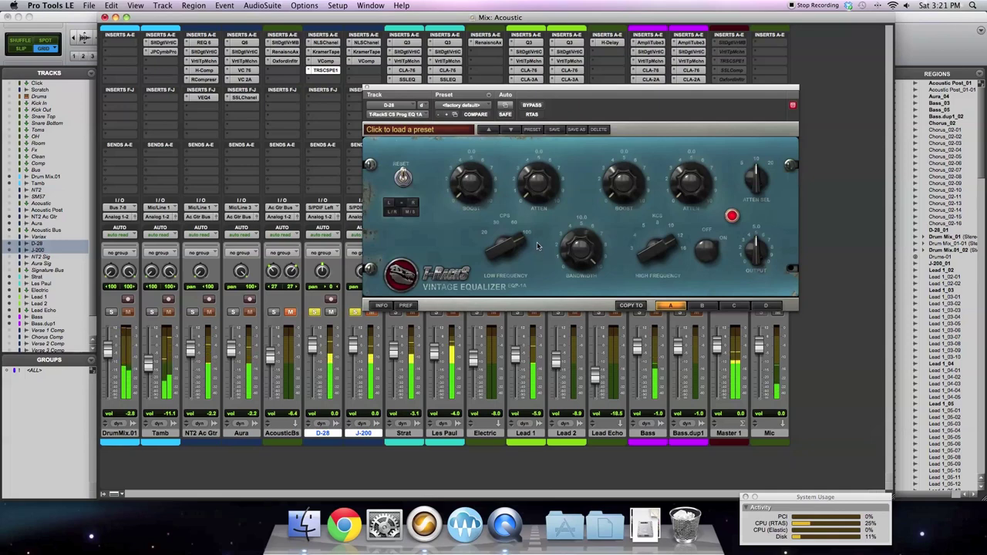
drag(528, 199, 523, 144)
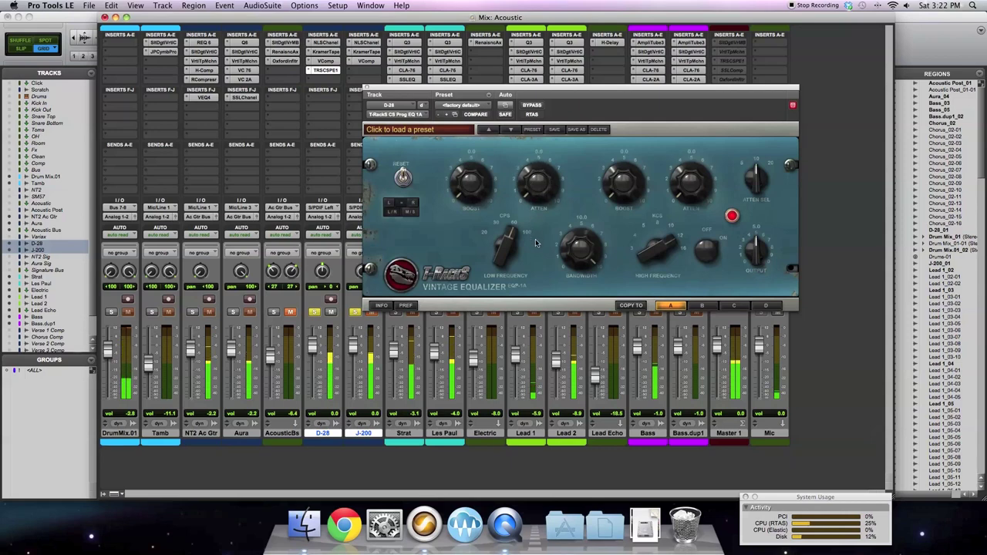
drag(522, 203, 522, 189)
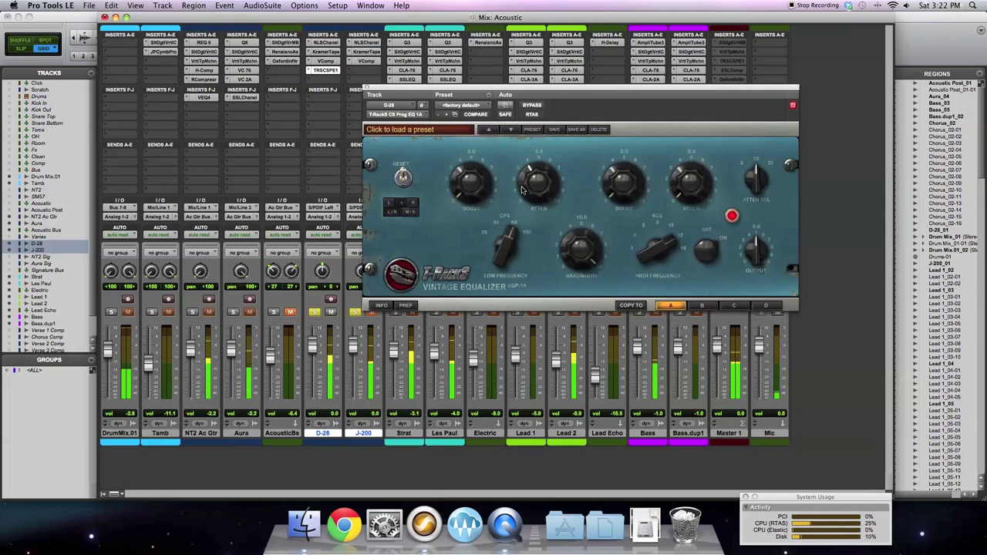
drag(507, 224, 506, 210)
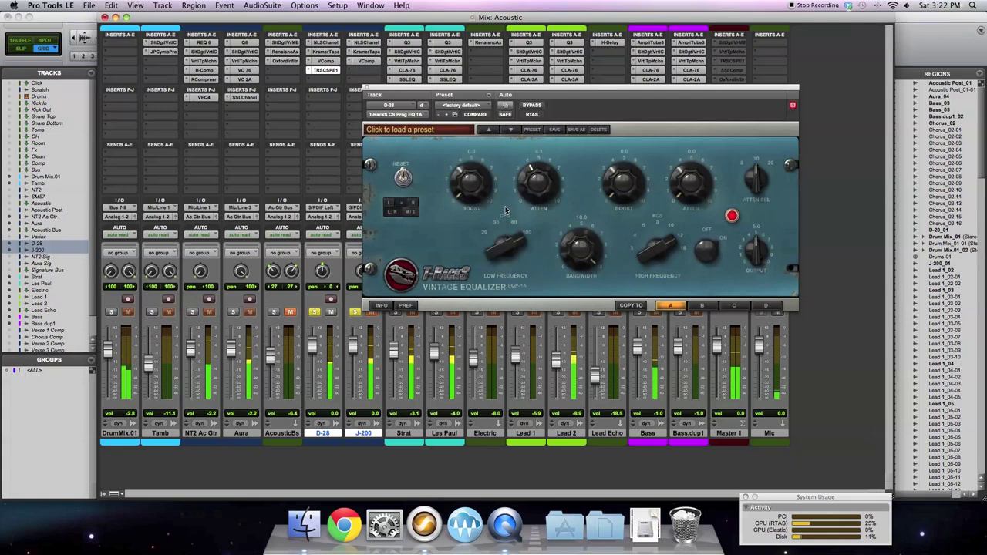
click(508, 257)
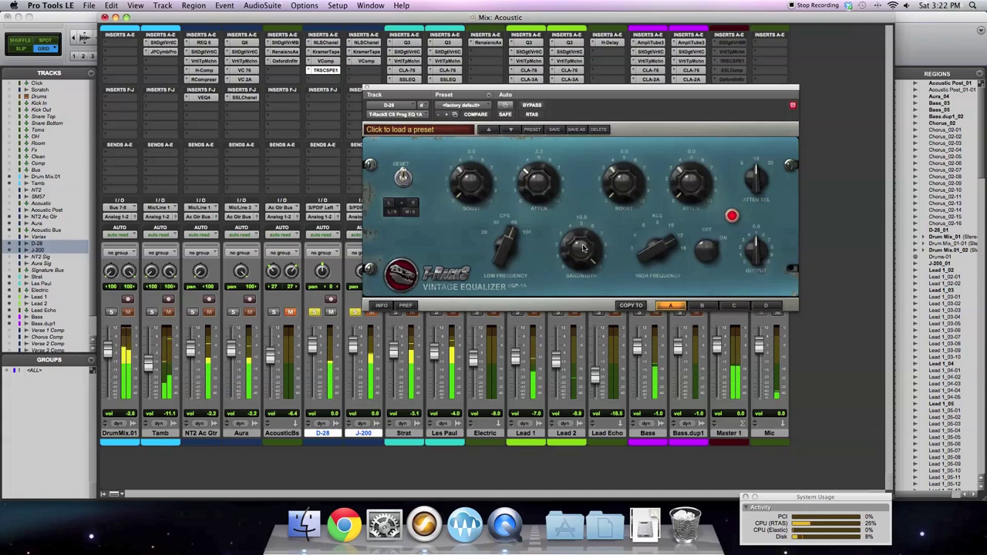
Step: Lower the equalizer's bandwidth to about 8 and boost D-28's high frequencies at 4 kHz
drag(582, 247, 575, 292)
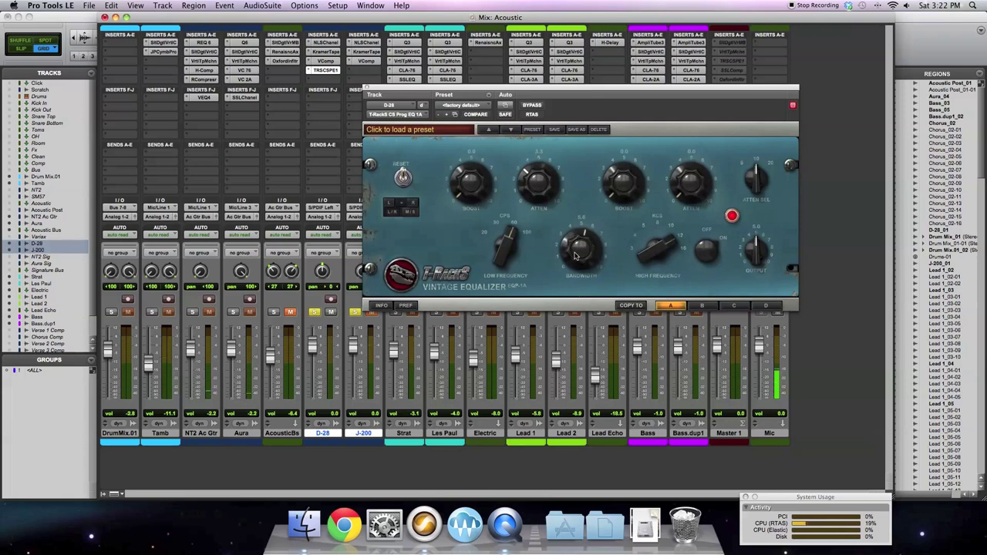
drag(574, 248, 578, 236)
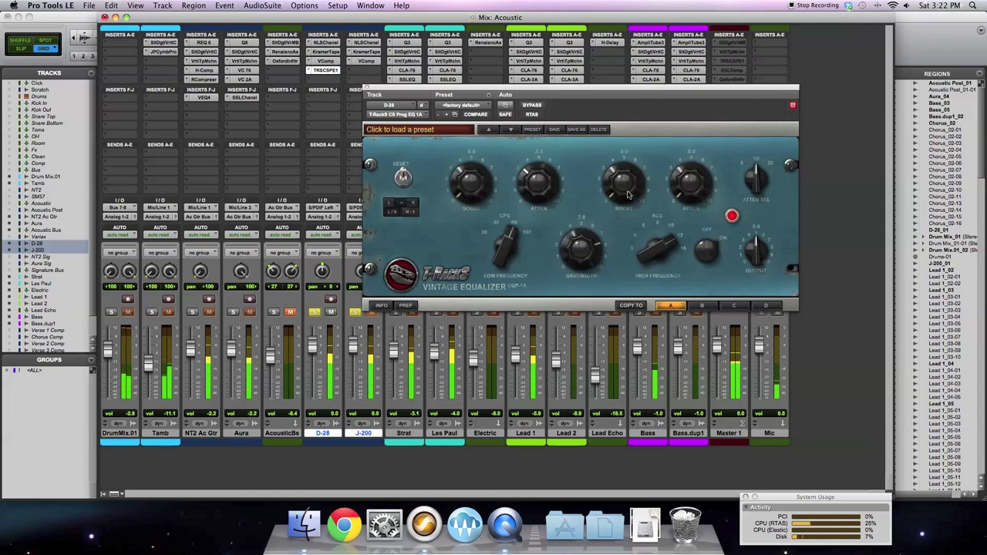
drag(653, 248, 657, 279)
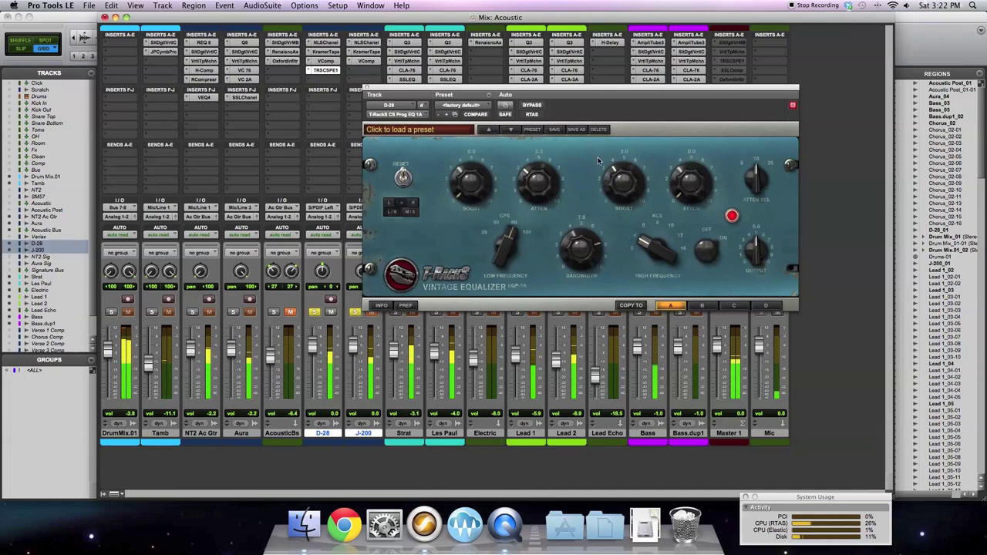
Step: Move the high-frequency boost to 5 kHz, refine its amount, and compare D-28 with the equalizer bypassed and engaged
drag(627, 196, 624, 191)
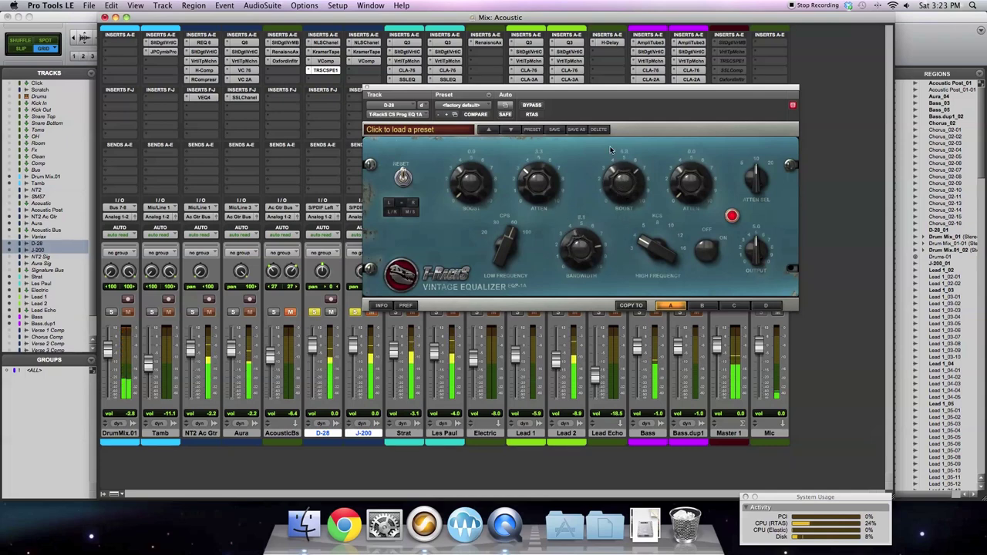
drag(608, 159, 607, 174)
drag(647, 245, 645, 233)
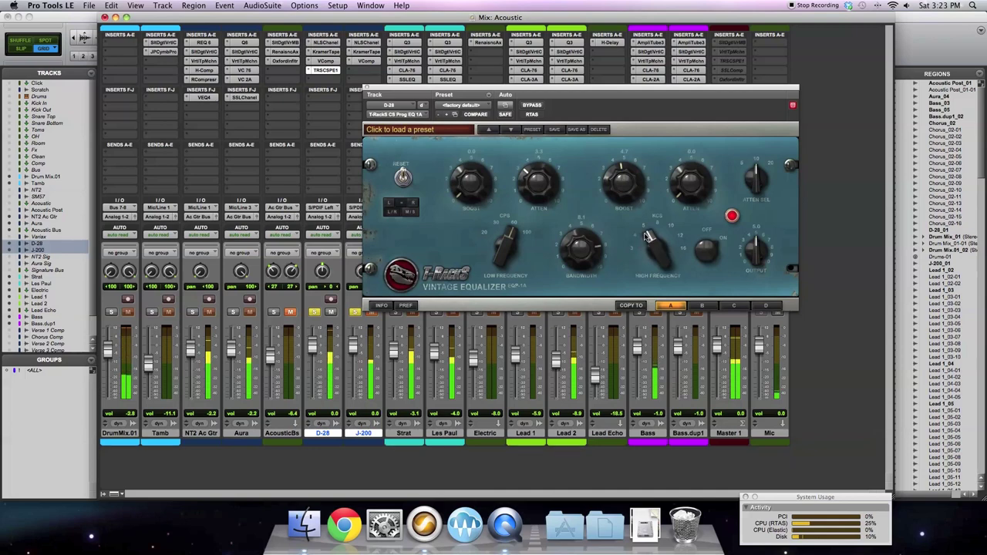
drag(627, 165, 625, 191)
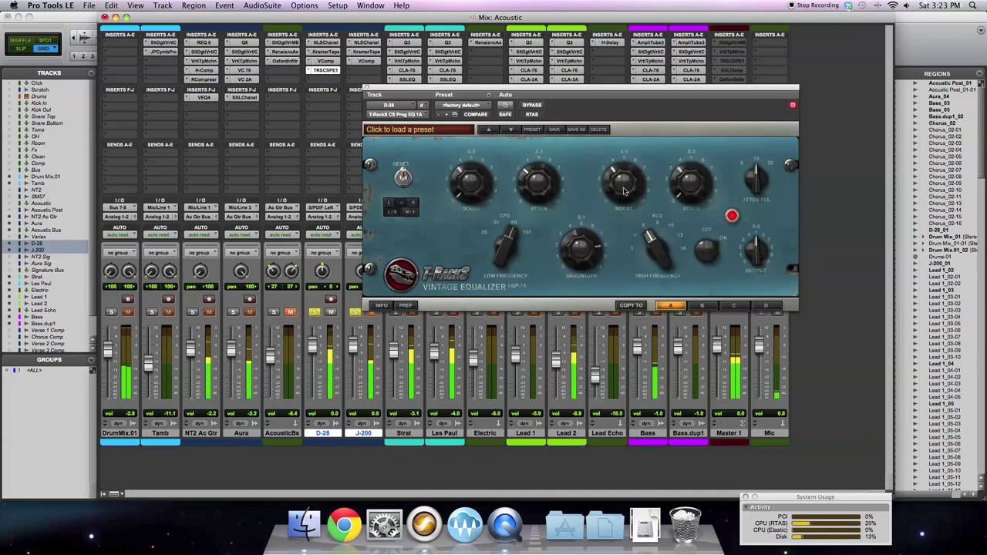
click(533, 106)
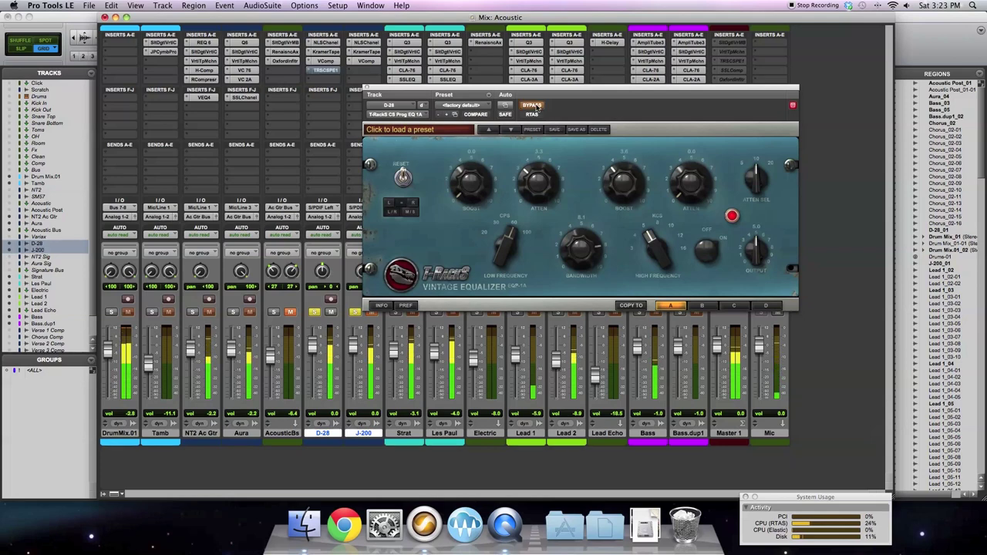
click(535, 107)
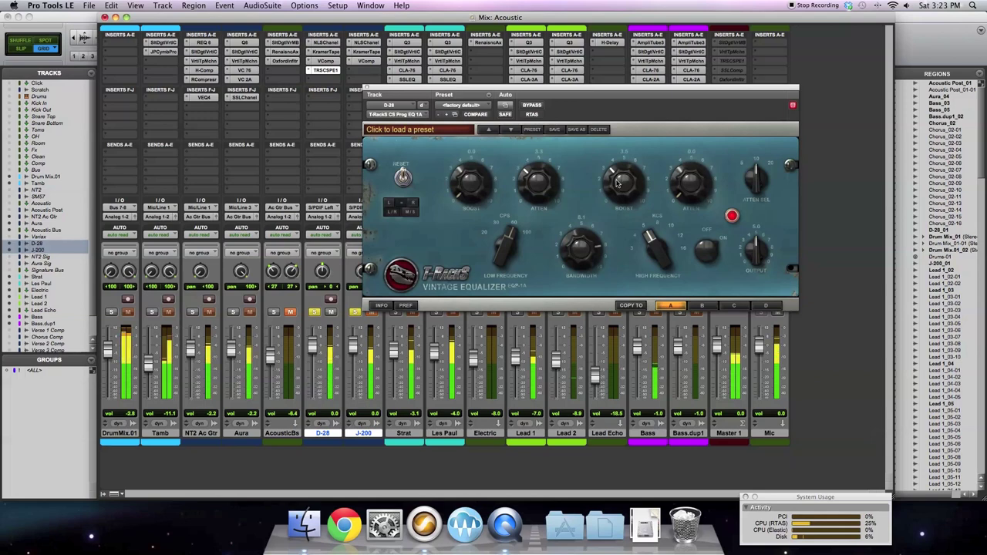
Step: Lower D-28's equalizer output slightly and copy the T-RackS equalizer to J-200's fourth insert slot, opening the copy
drag(759, 254, 756, 260)
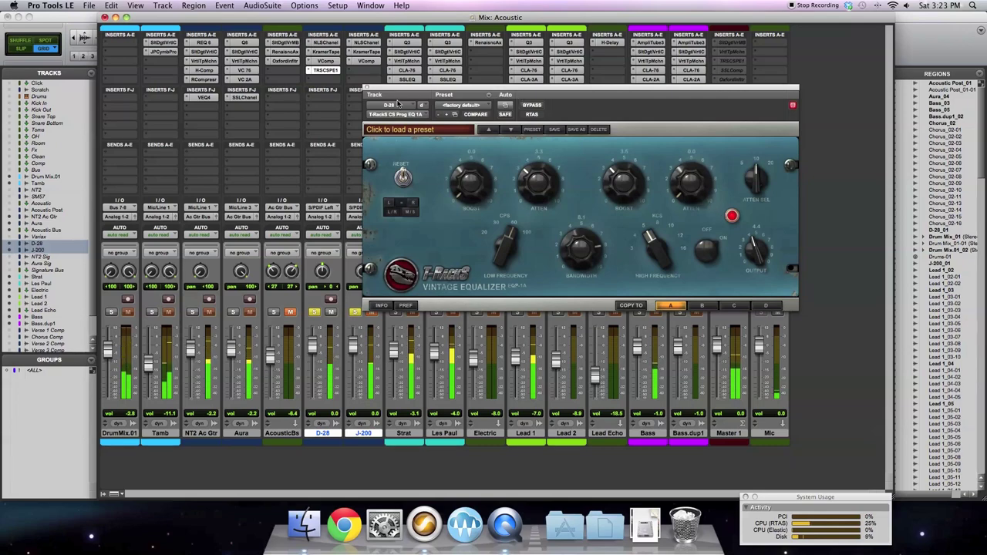
click(367, 87)
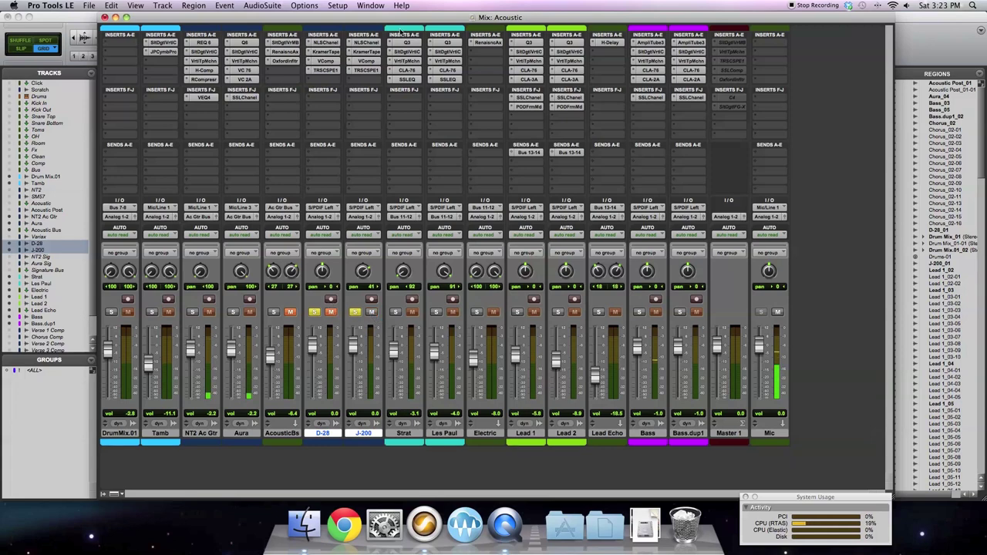
click(367, 71)
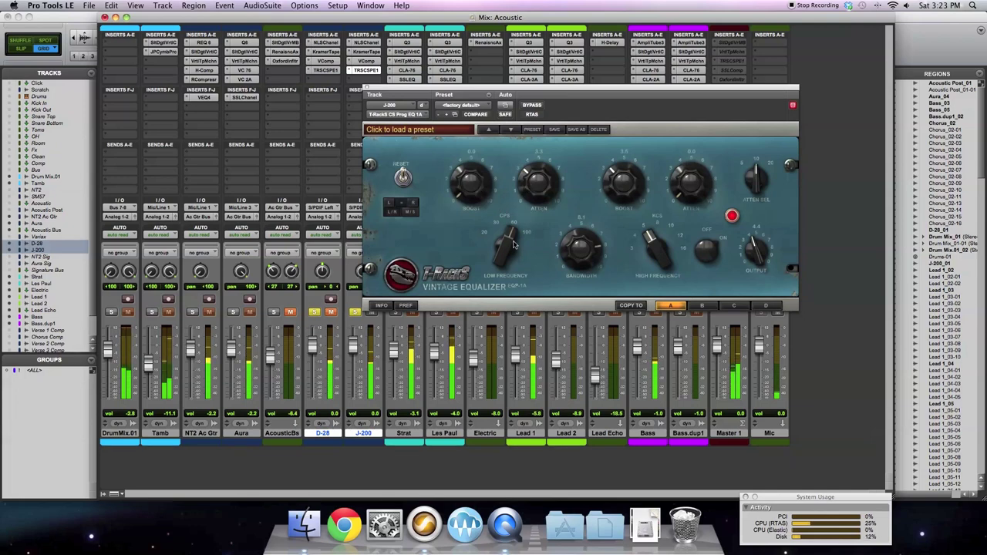
Step: Refine J-200's low-frequency attenuation, audition 100 CPS, and return the frequency selector to 60 CPS
drag(526, 166, 531, 215)
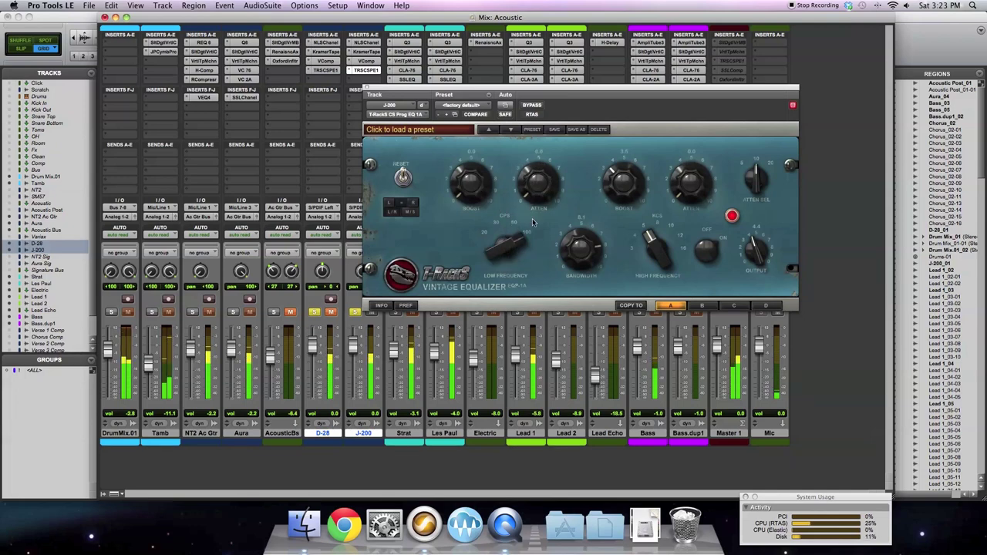
drag(523, 168, 523, 194)
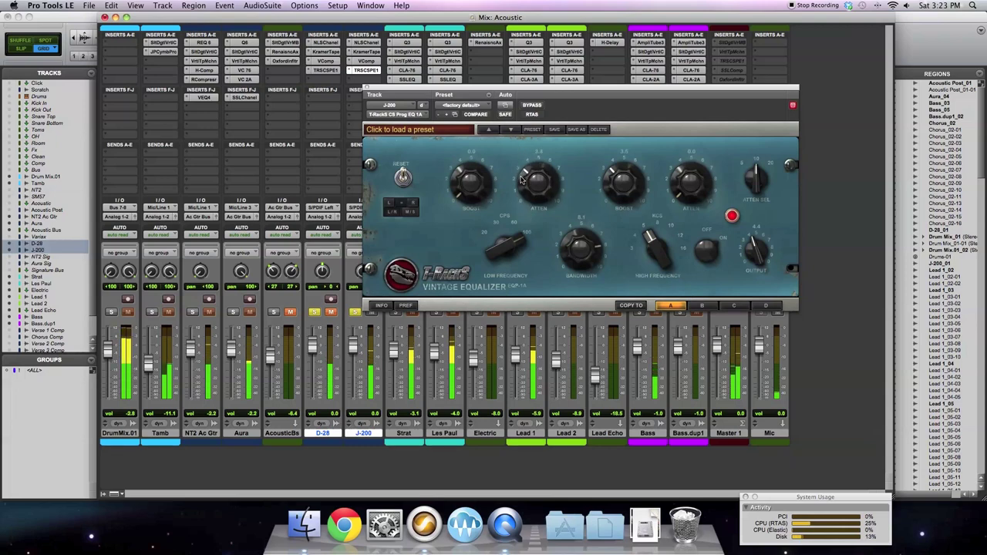
drag(511, 242, 516, 255)
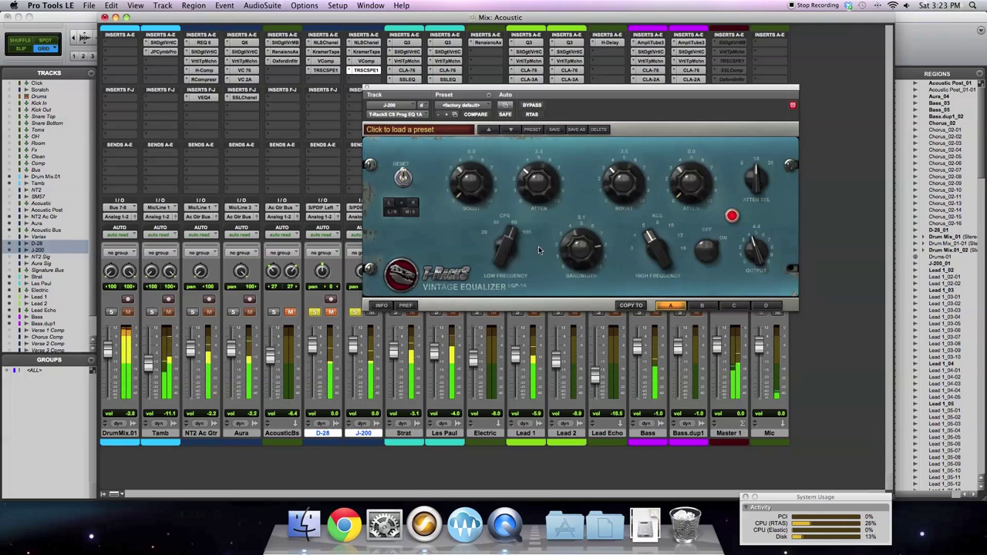
Step: Sweep J-200's high-frequency selector while raising the boost, and settle the boost frequency at 8 kHz
drag(648, 254, 649, 257)
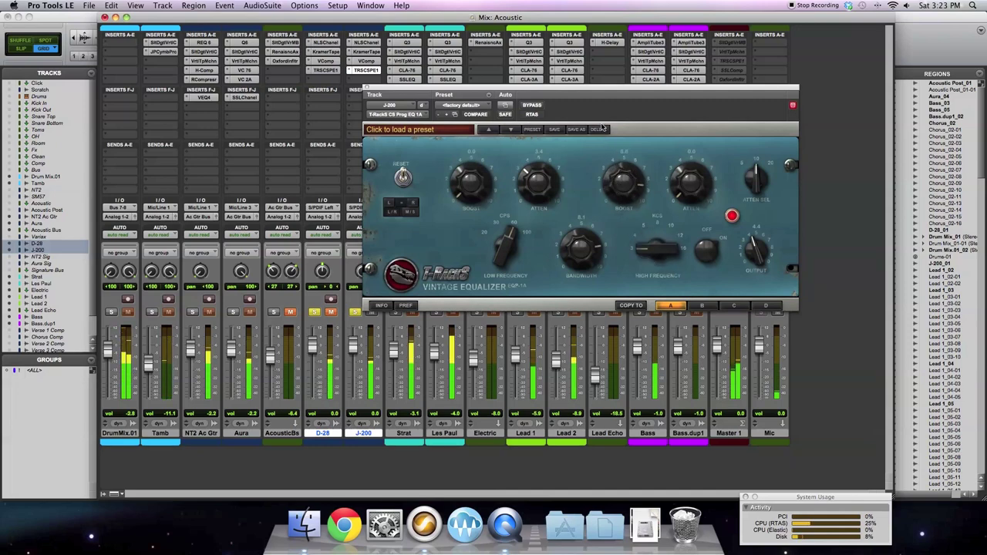
drag(651, 242, 649, 245)
drag(639, 193, 638, 181)
mouse_move(646, 241)
mouse_down()
mouse_move(648, 216)
mouse_move(648, 224)
mouse_up()
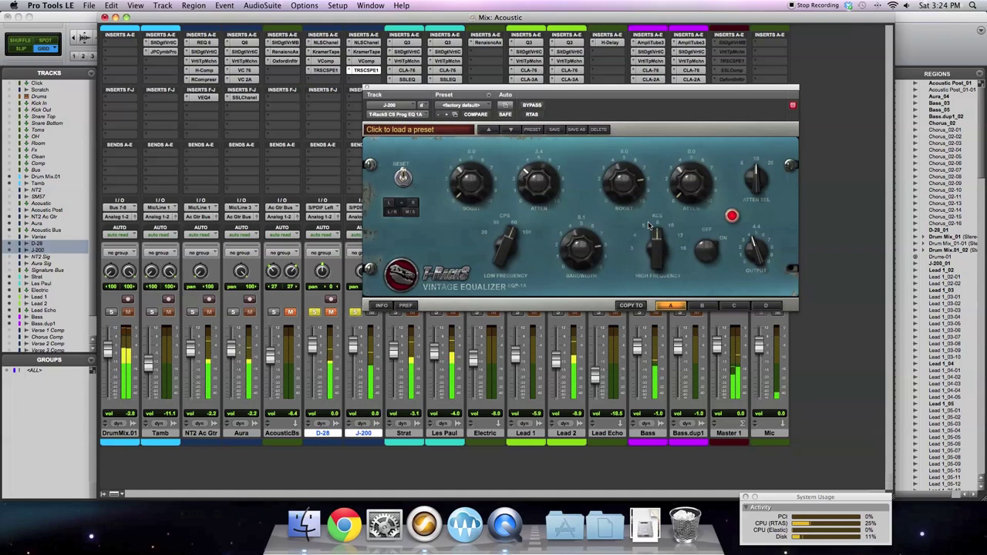
Step: Refine J-200's high-frequency boost amount and compare the track with the equalizer bypassed and engaged
mouse_move(648, 225)
mouse_down()
mouse_move(650, 213)
mouse_move(651, 226)
mouse_up()
drag(627, 182, 627, 208)
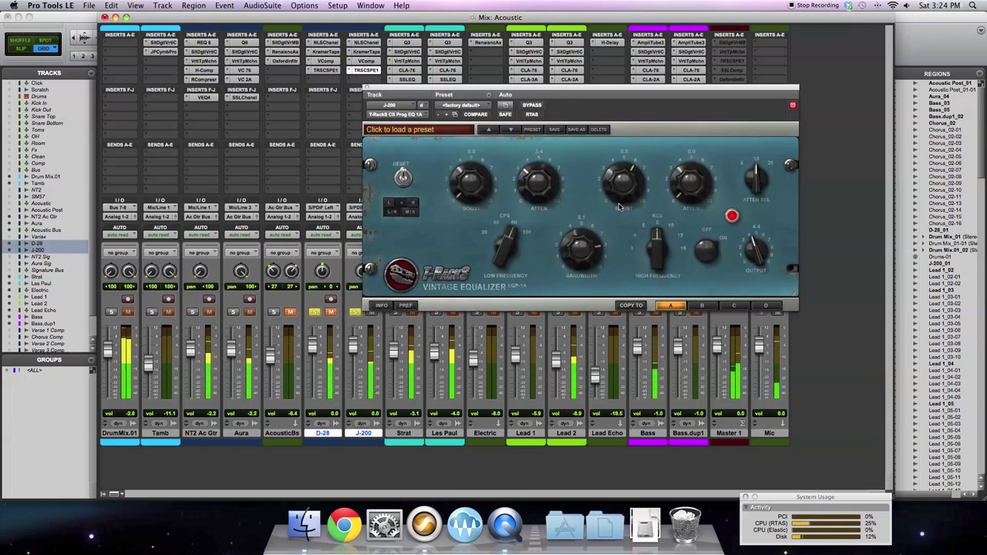
click(533, 106)
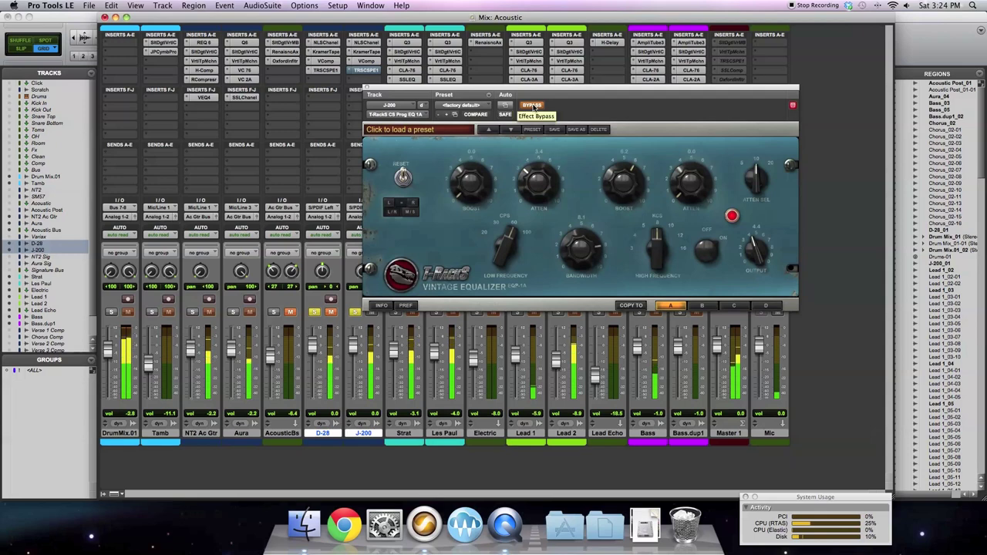
click(533, 107)
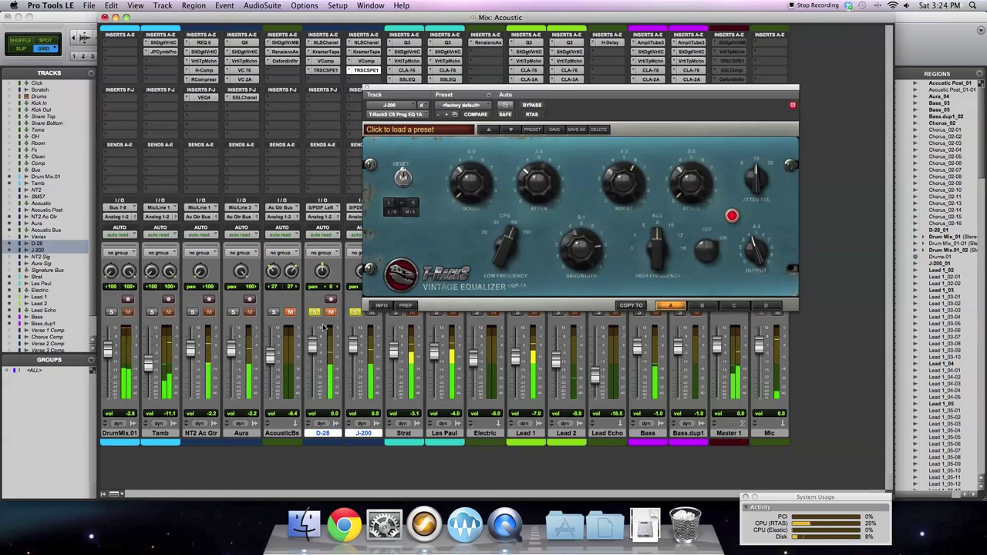
Step: Pan D-28 to 23 left, close J-200's equalizer, and unmute D-28
drag(320, 271, 326, 261)
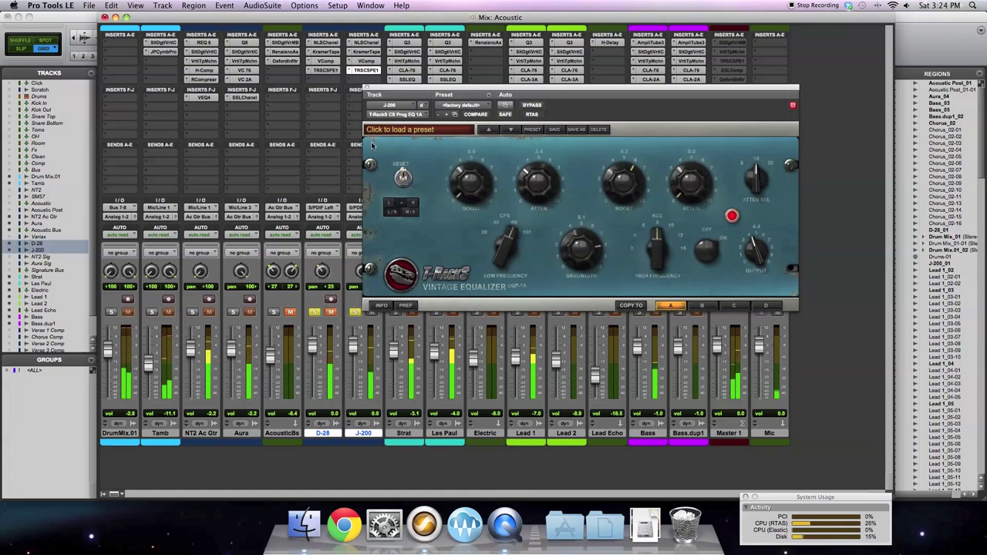
click(369, 90)
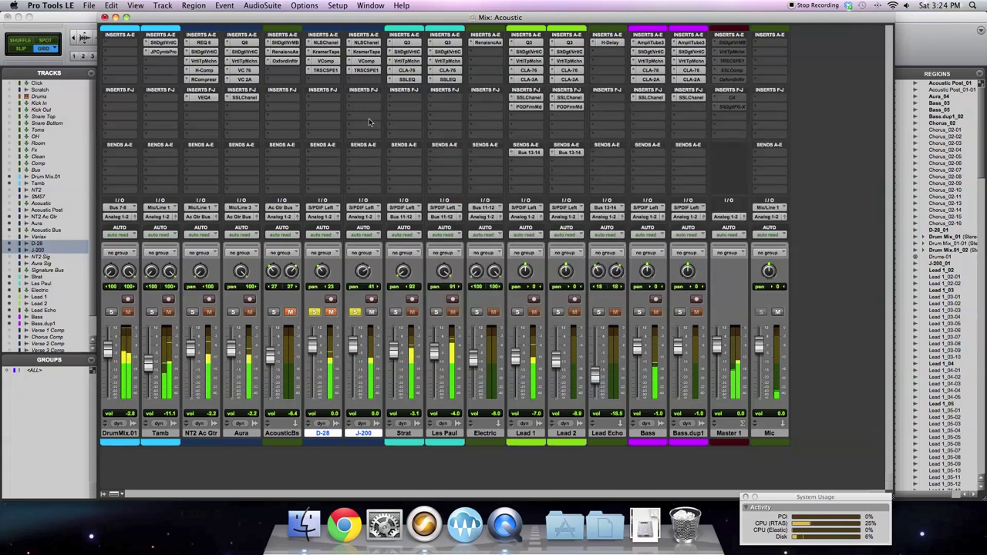
click(330, 312)
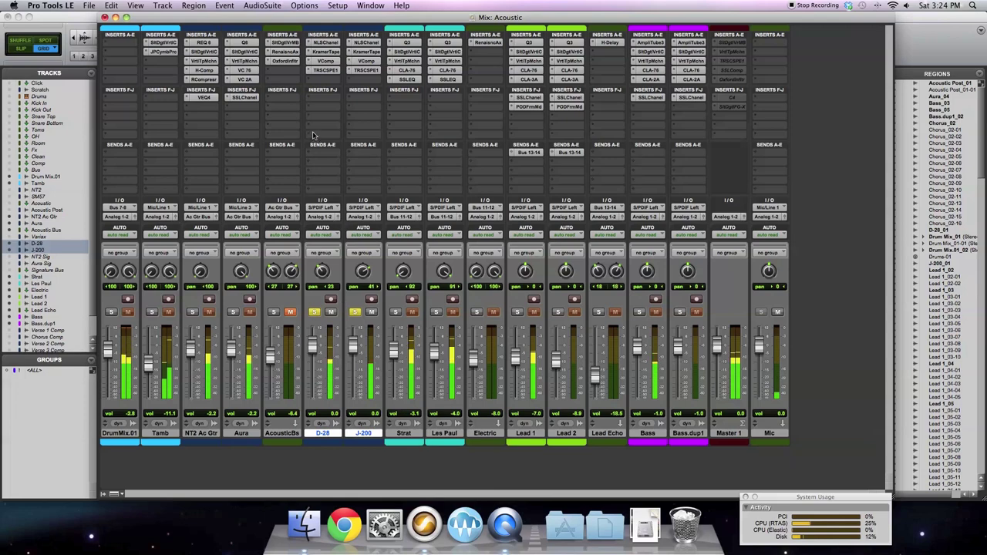
Step: Bypass the equalizer, VComp, Kramer Tape and NLS Channel inserts on both D-28 and J-200 to hear the unprocessed tracks
right_click(330, 71)
click(330, 71)
right_click(325, 61)
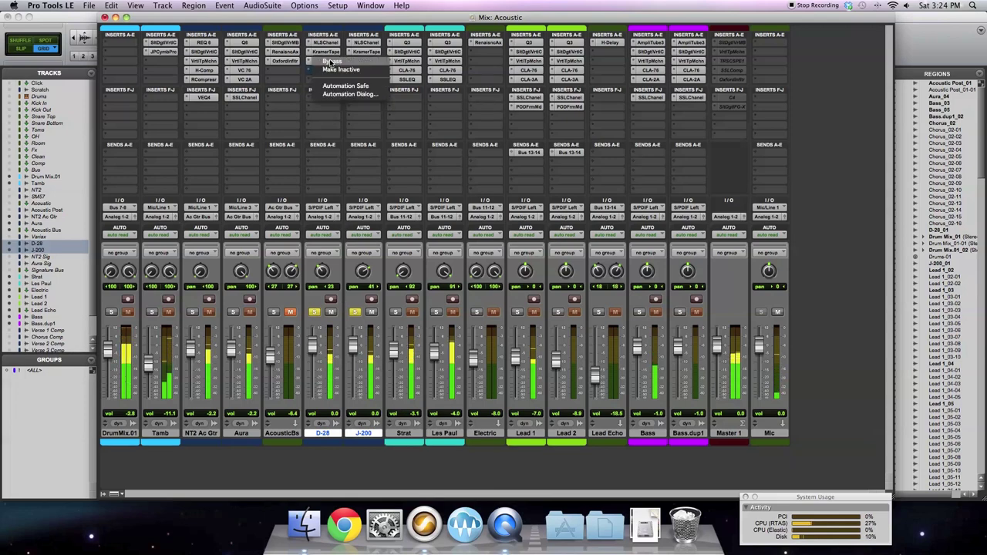
click(330, 62)
right_click(331, 53)
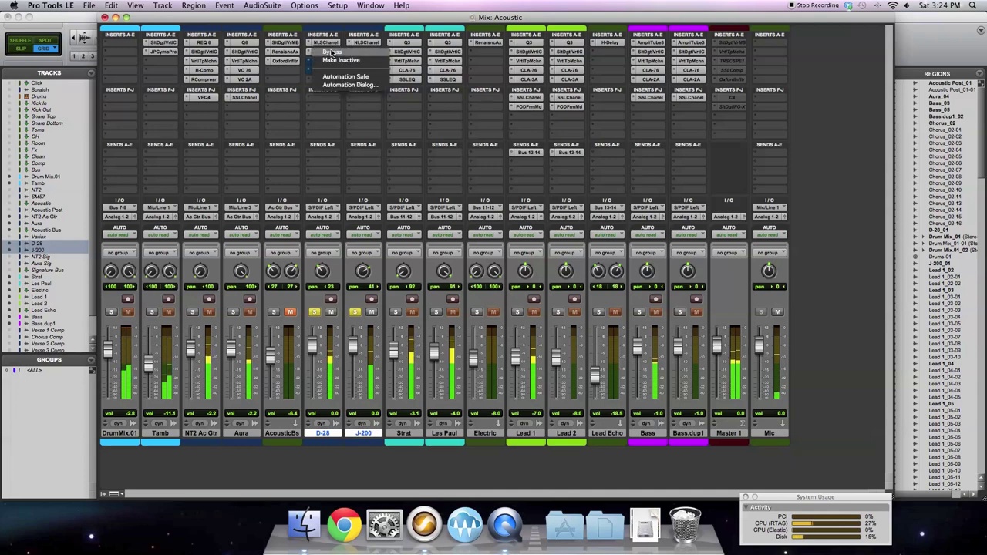
click(331, 52)
right_click(329, 42)
click(332, 43)
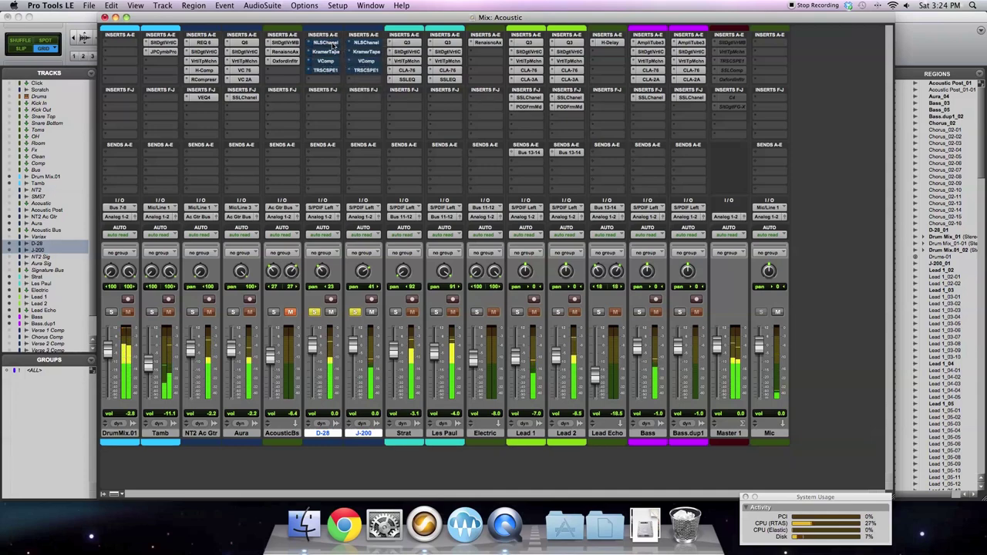
Step: Re-engage the NLS Channel, Kramer Tape, VComp and equalizer inserts on D-28 and J-200 one after another while listening
right_click(336, 42)
click(335, 43)
right_click(332, 51)
click(330, 52)
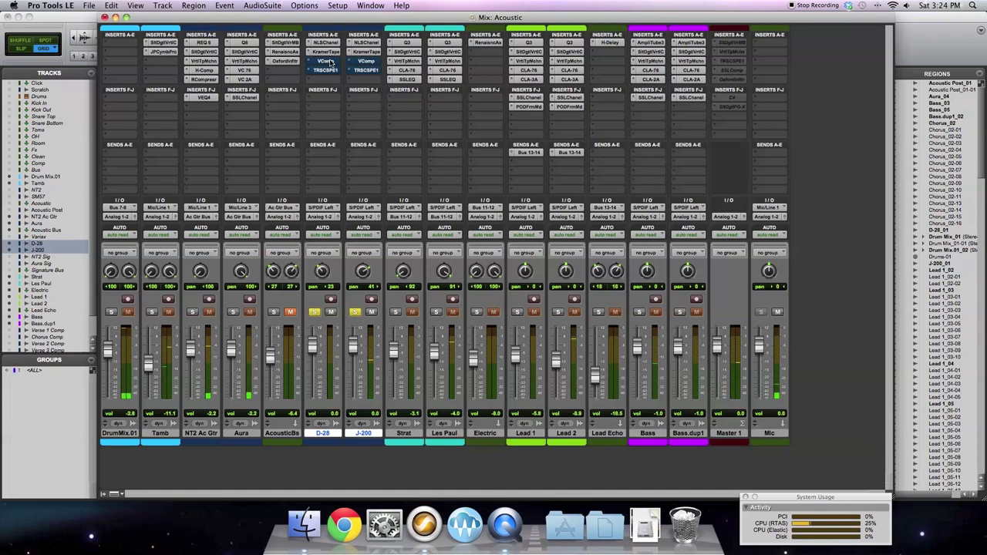
right_click(330, 61)
click(330, 62)
right_click(327, 70)
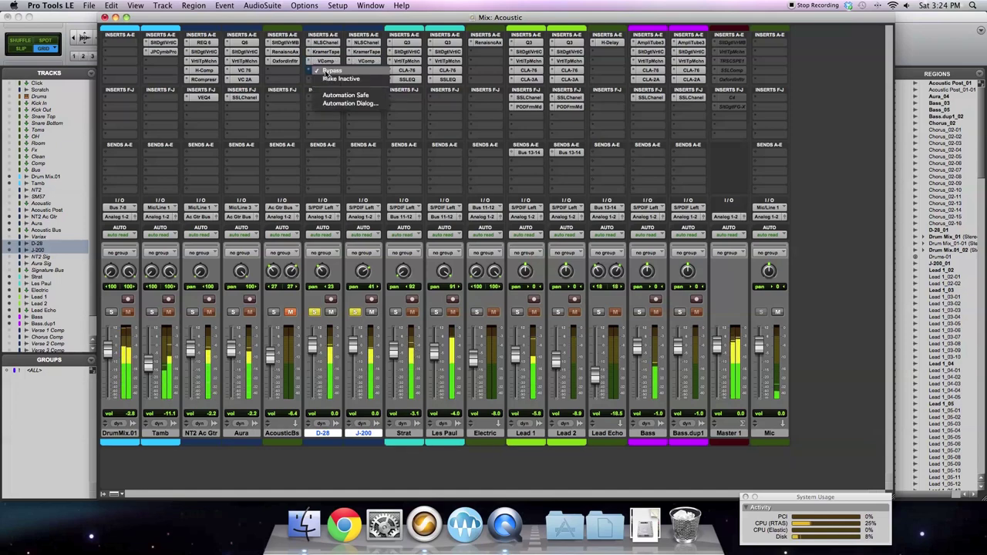
click(329, 71)
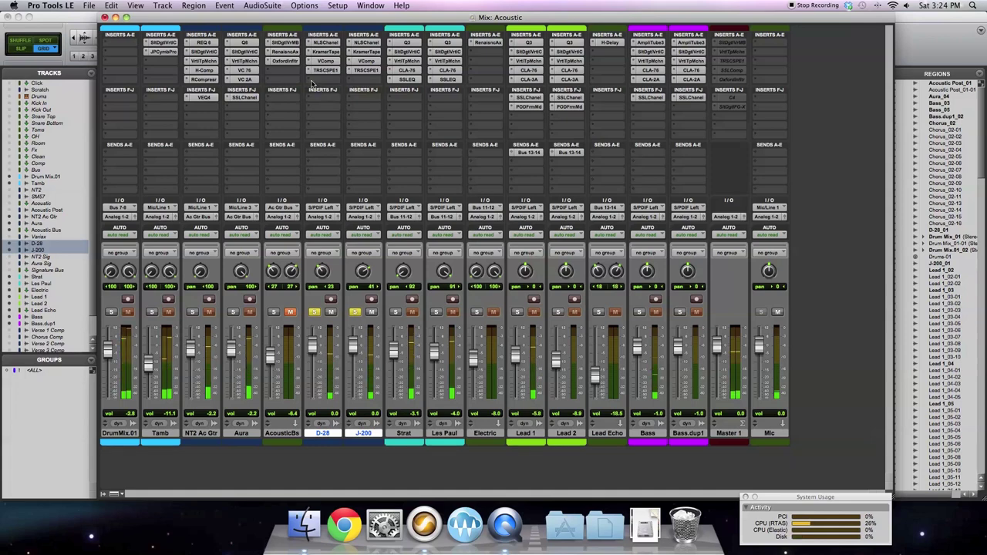
Step: Insert the mono VEQ4 equalizer in D-28's fifth insert slot and mute J-200
click(314, 82)
mouse_move(339, 97)
mouse_move(411, 98)
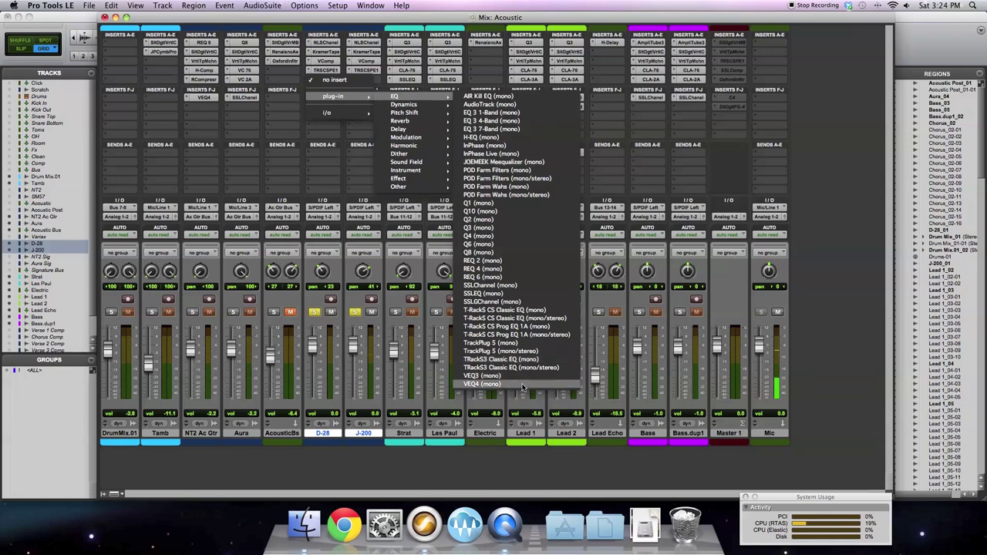
click(522, 385)
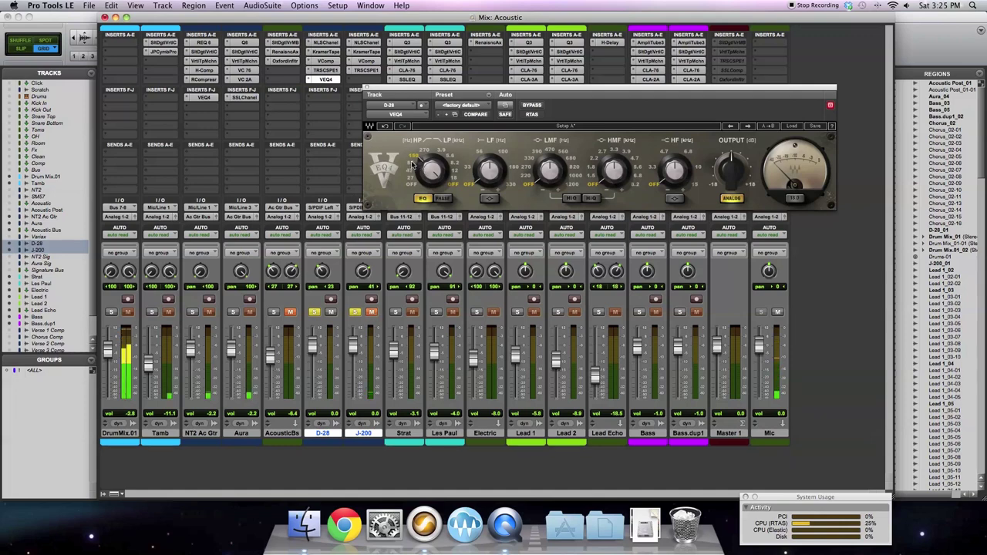
Step: Set D-28's VEQ4 high-pass filter to 82 Hz and its low-frequency band to 100 Hz
mouse_move(414, 165)
mouse_down()
mouse_move(412, 173)
mouse_move(414, 165)
mouse_up()
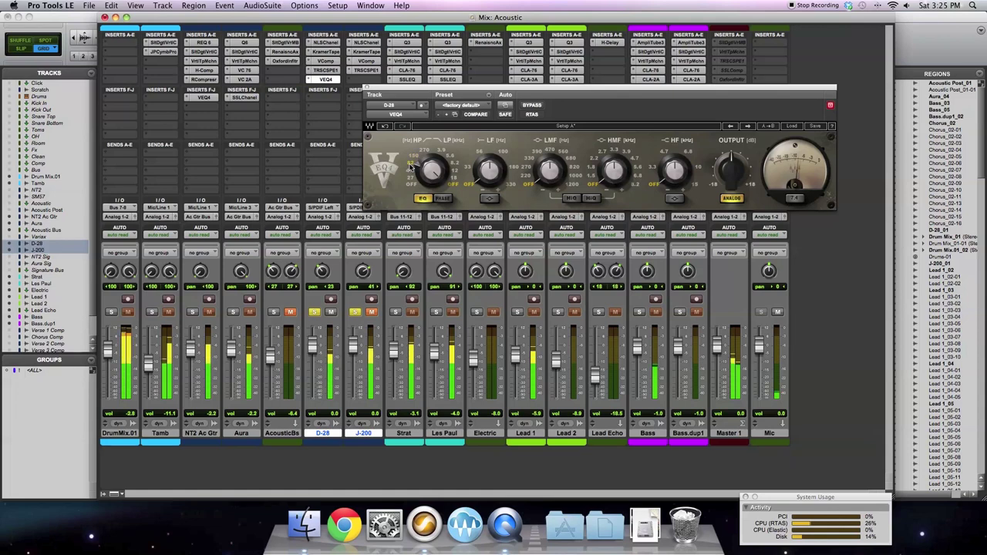
mouse_move(409, 164)
mouse_down()
mouse_move(412, 189)
mouse_move(414, 164)
mouse_up()
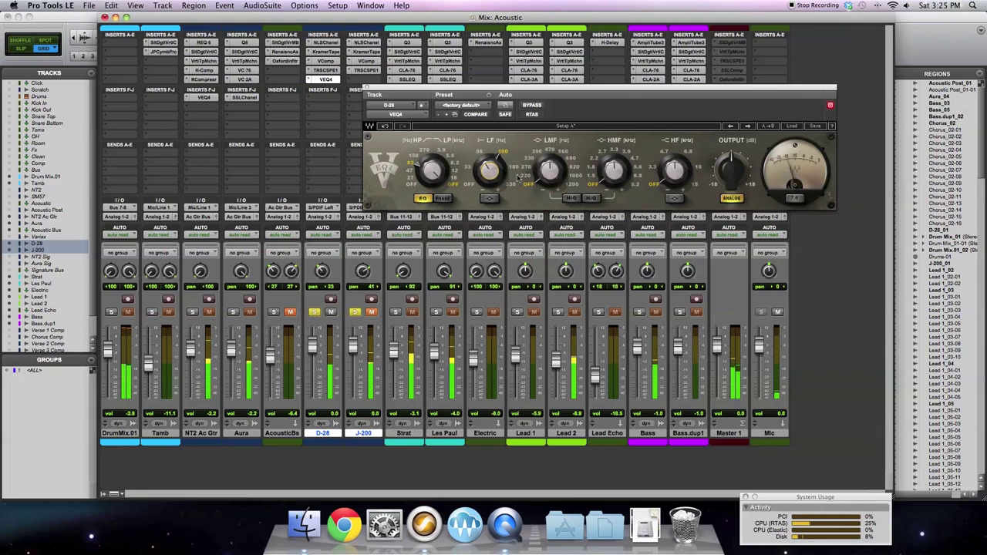
Step: Switch VEQ4's high-frequency band to a bell shape and boost it at 10 kHz on D-28
drag(694, 175, 694, 154)
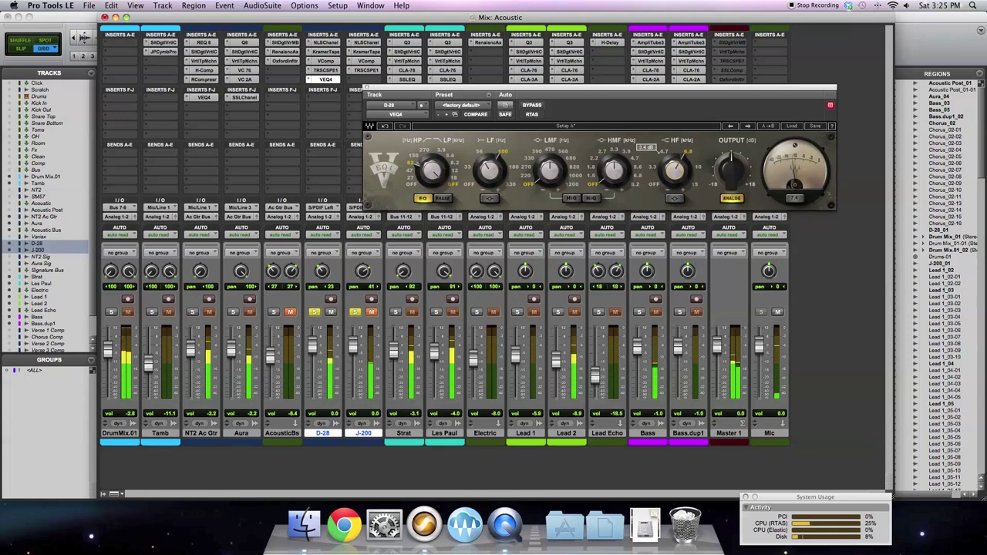
click(676, 199)
drag(676, 175, 676, 165)
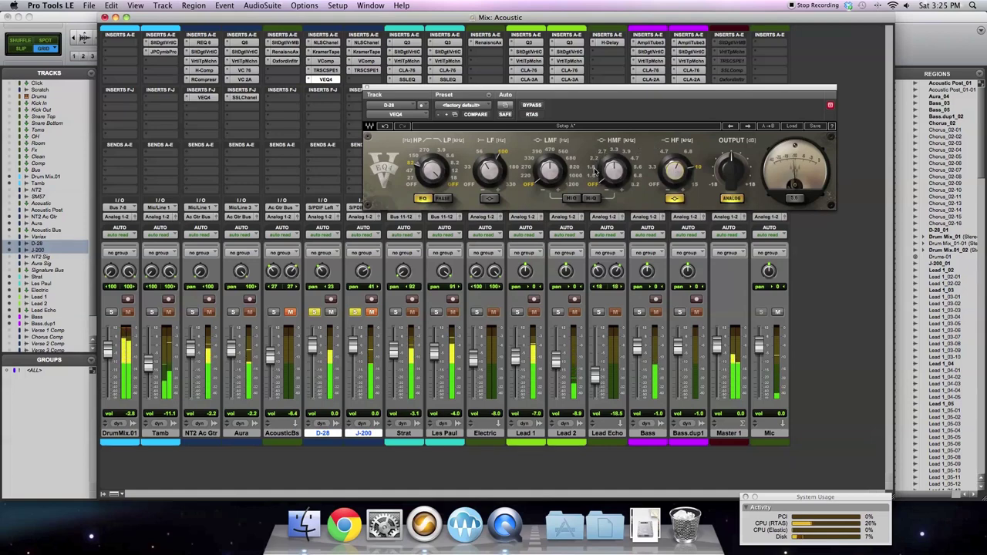
Step: Sweep D-28's high-mid band in VEQ4 and set its frequency to 1.8 kHz
mouse_move(600, 154)
drag(600, 151, 598, 158)
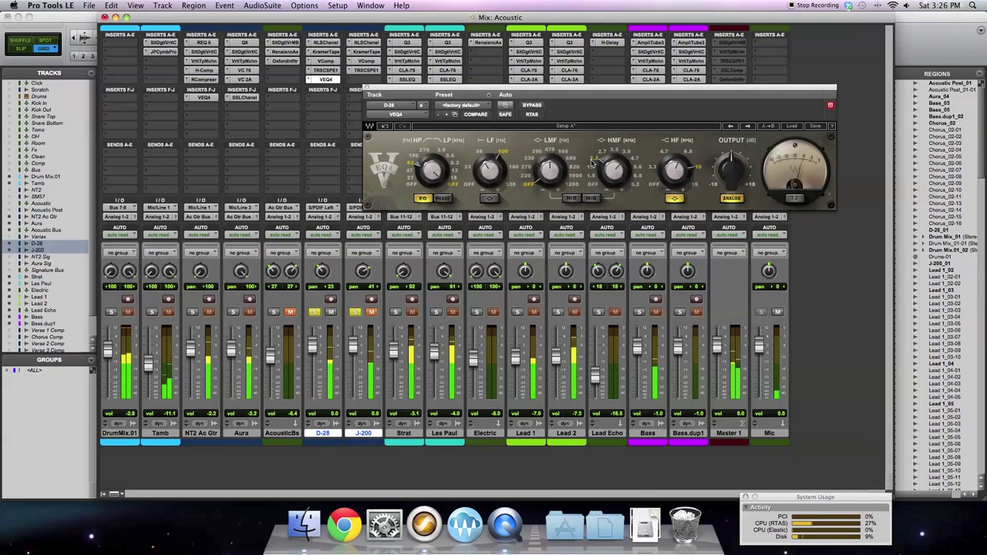
mouse_move(601, 158)
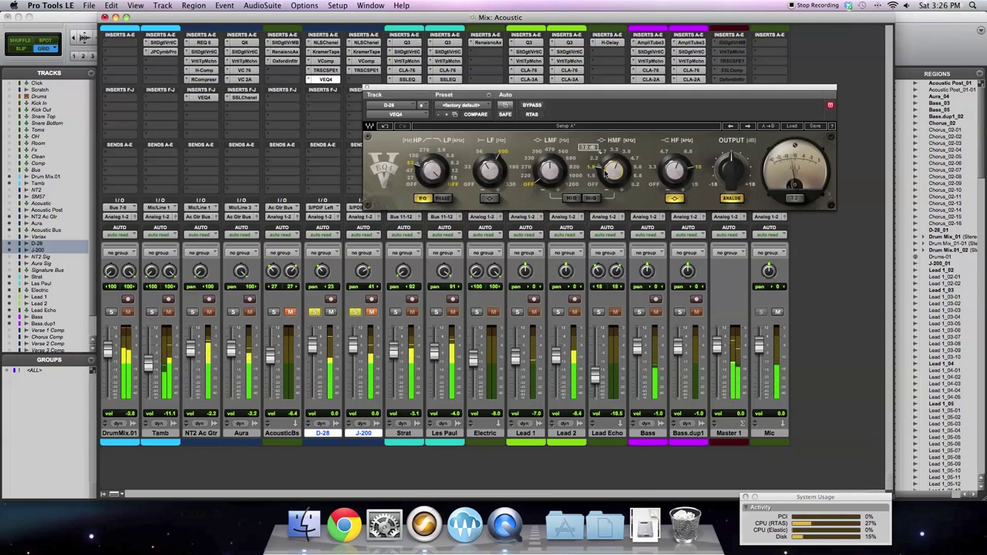
Step: Cut D-28's low-mid band at 680 Hz with Hi-Q on, and compare the track with VEQ4 bypassed and engaged
mouse_move(553, 170)
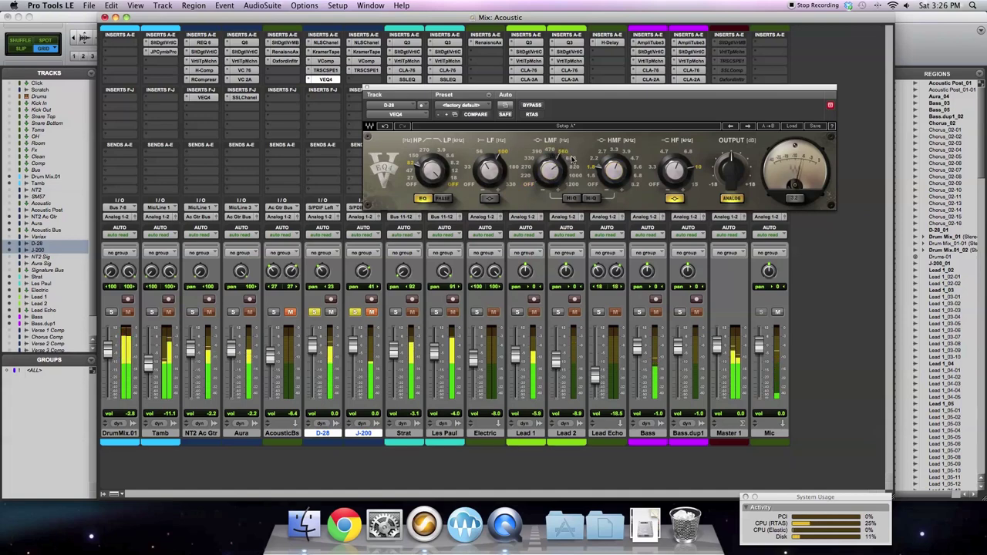
click(571, 199)
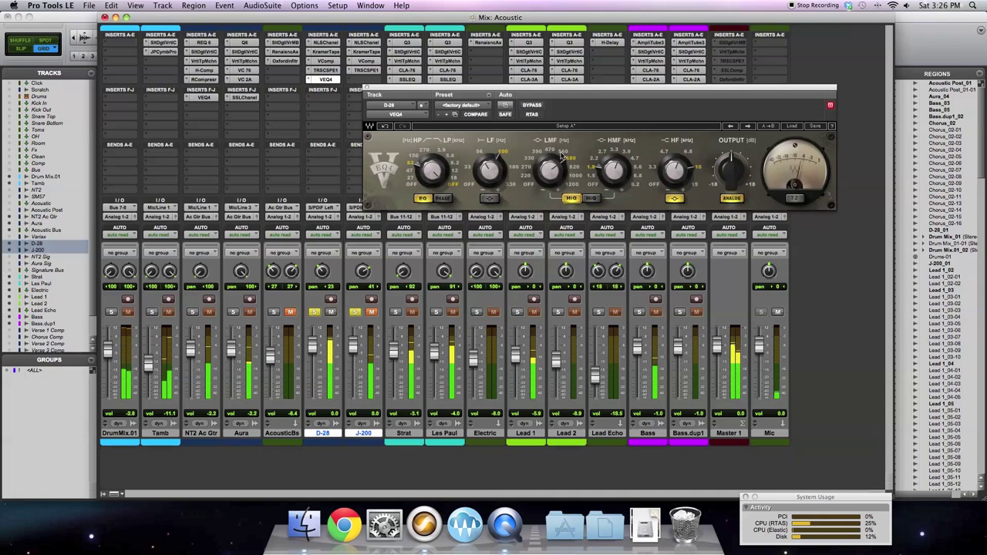
drag(551, 171, 552, 160)
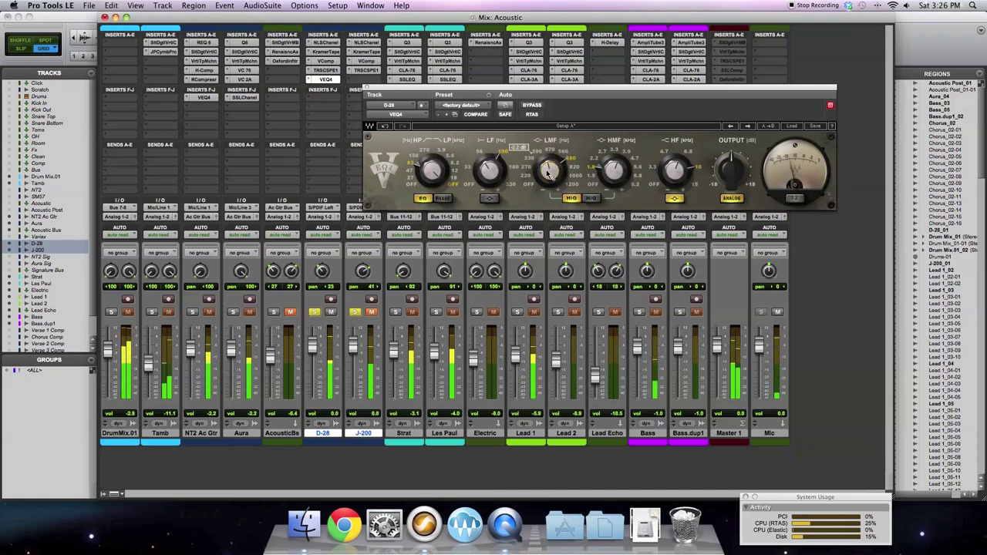
click(532, 106)
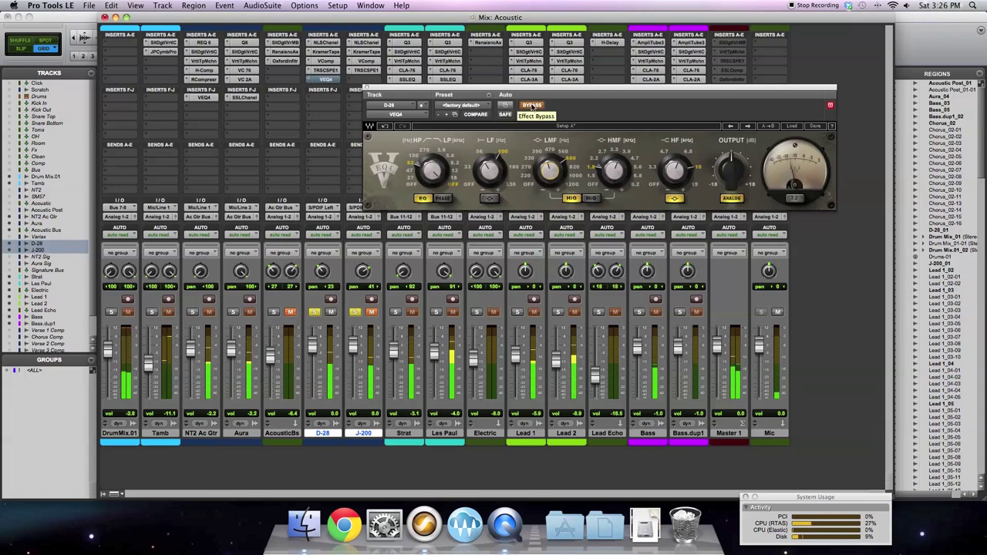
click(533, 106)
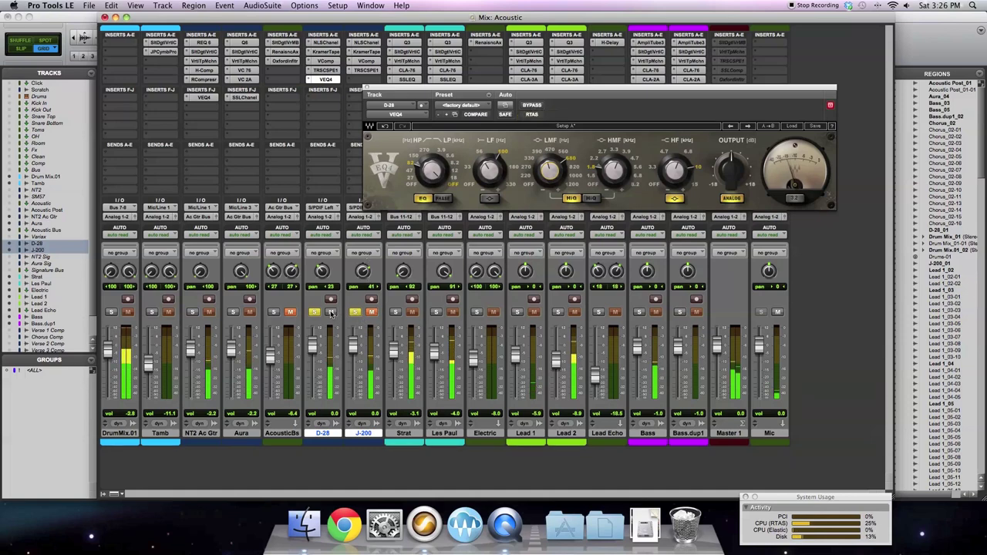
Step: Copy VEQ4 to J-200's fifth insert slot and open it, with D-28 muted and J-200 unmuted
click(367, 89)
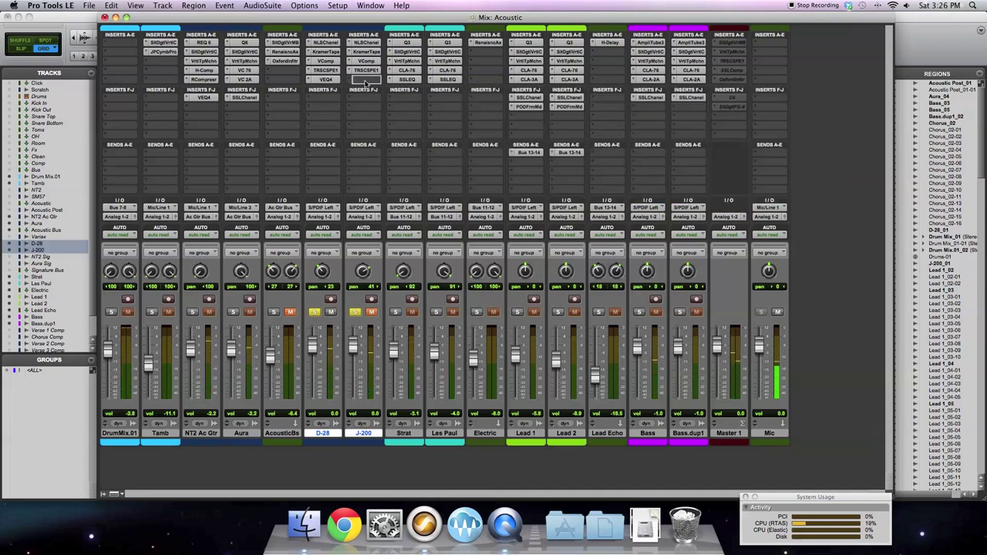
click(331, 312)
click(367, 80)
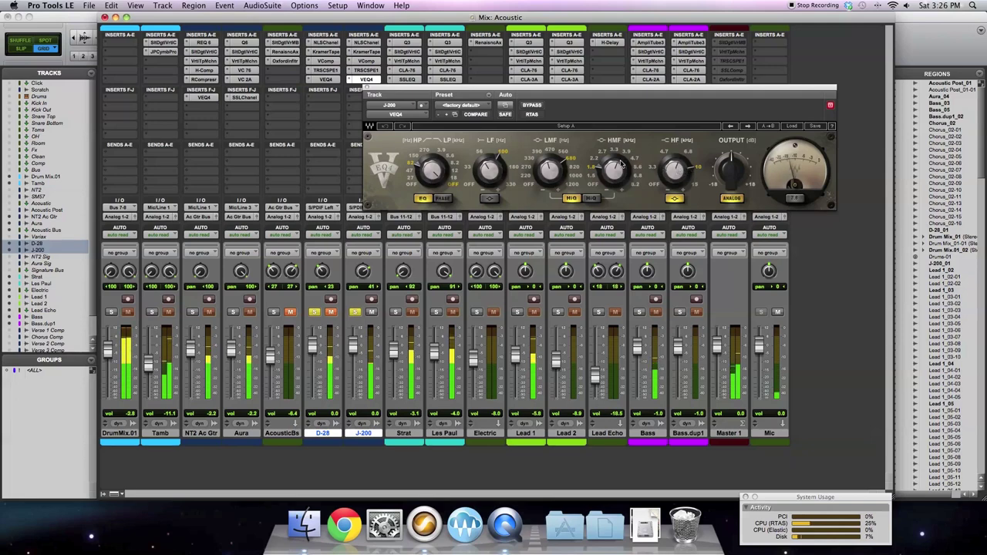
Step: Adjust the high-frequency band of J-200's VEQ4, switch it from bell to shelf, and close the equalizer
drag(673, 174, 697, 186)
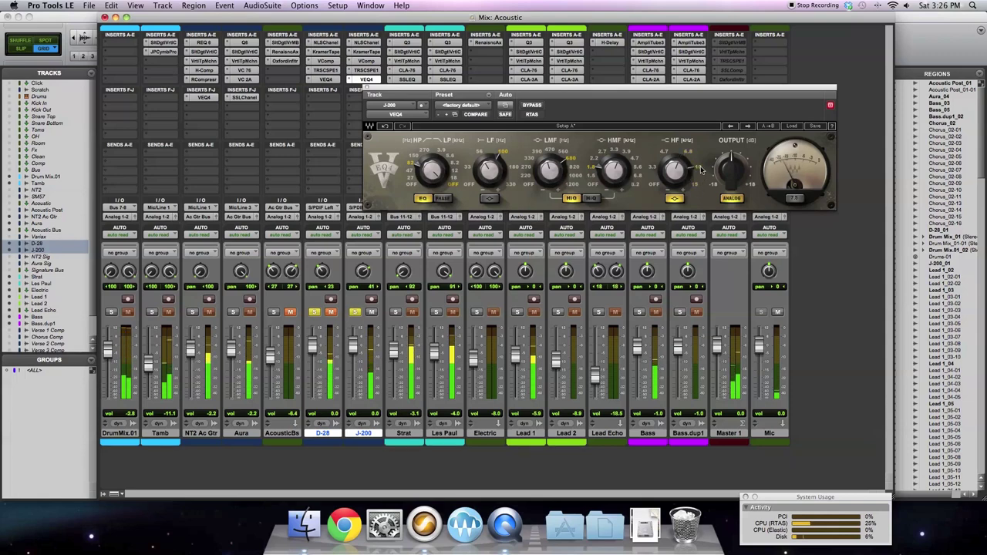
click(677, 199)
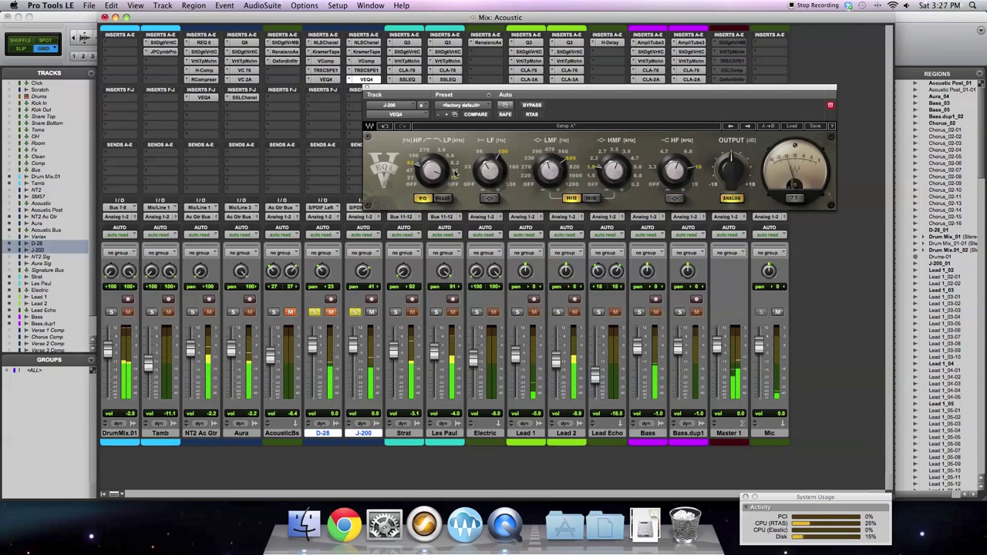
click(368, 90)
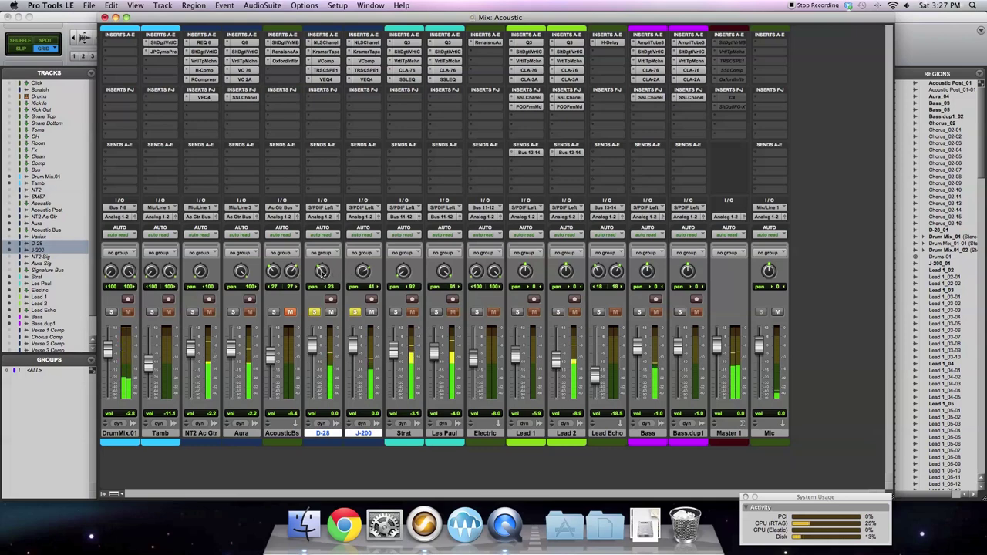
Step: Set the D-28 track's pan to 28 left and the J-200 track's pan to 26 right
drag(331, 276, 321, 275)
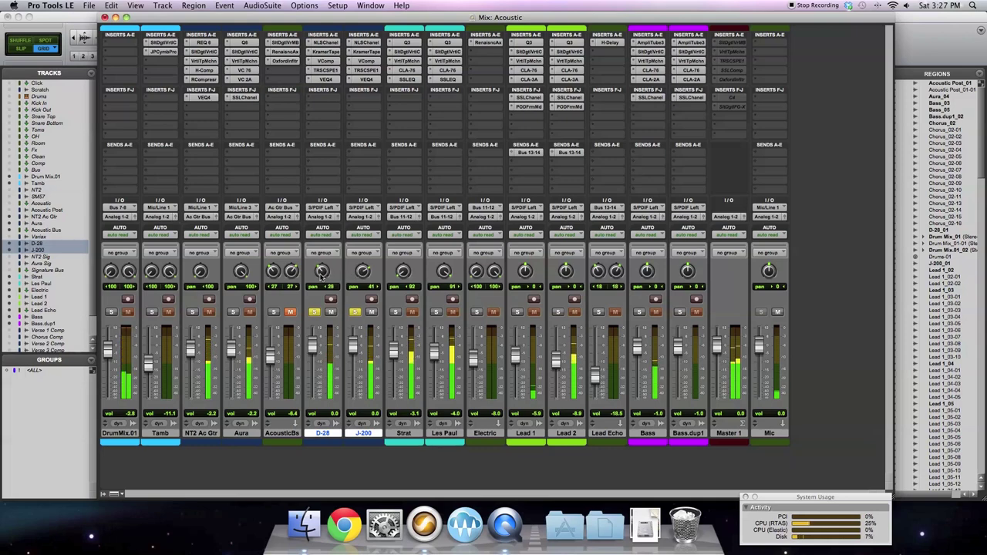
drag(367, 276, 363, 281)
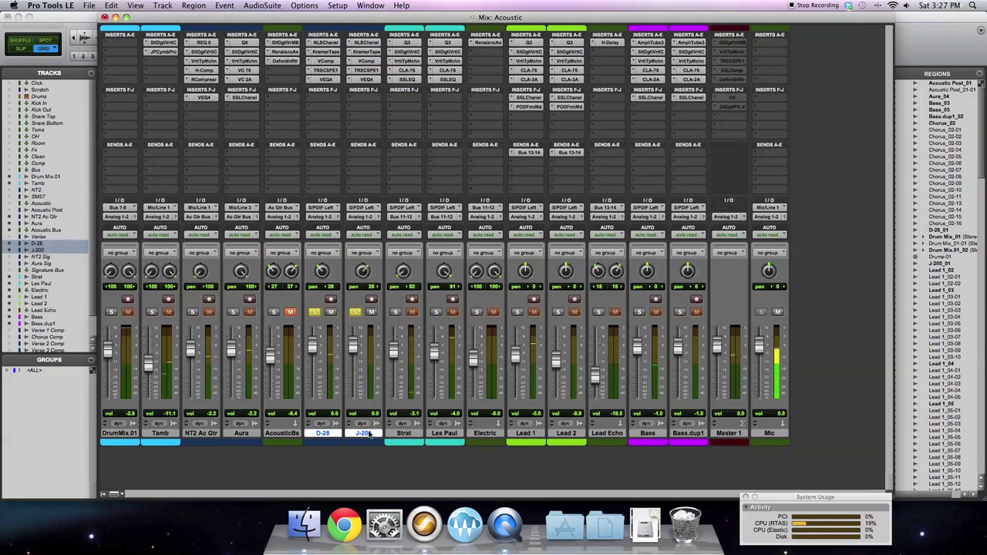
Step: Create one stereo aux input track directly after the J-200 track
right_click(368, 434)
click(393, 476)
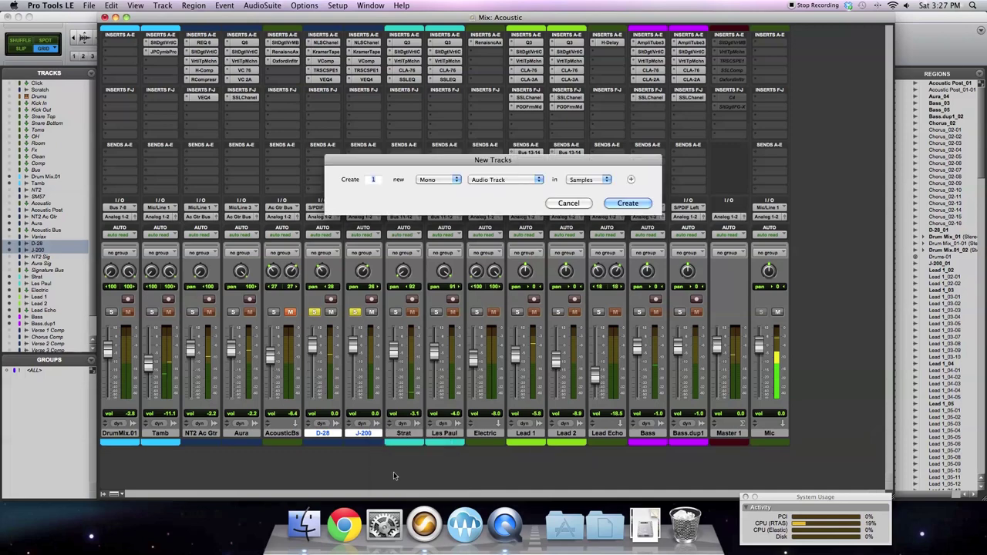
click(434, 180)
click(435, 188)
click(479, 179)
click(482, 190)
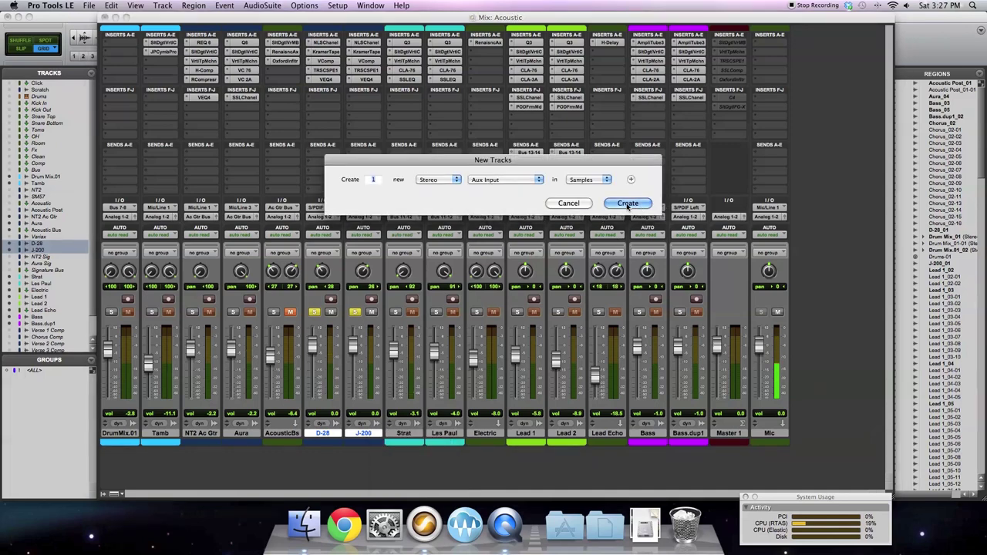
click(628, 204)
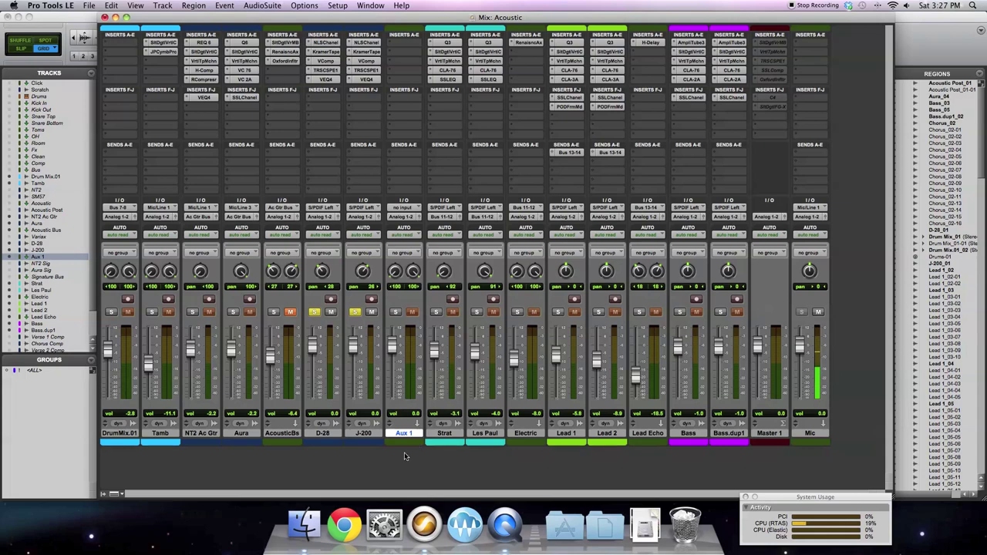
Step: Insert the stereo NLS Buss plug-in in Aux 1's first slot and move its window clear of the acoustic tracks
click(391, 44)
mouse_move(440, 60)
mouse_move(529, 58)
mouse_move(546, 114)
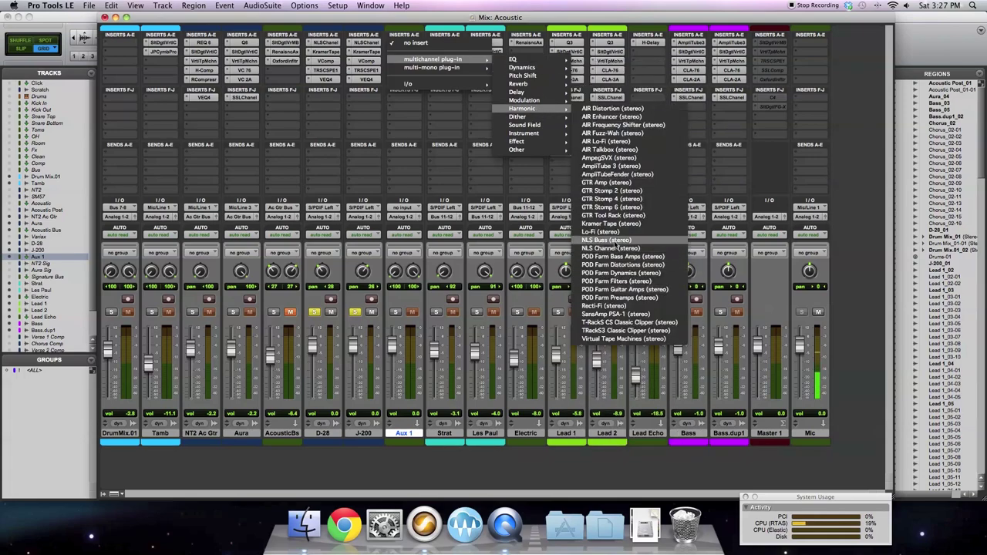
click(396, 336)
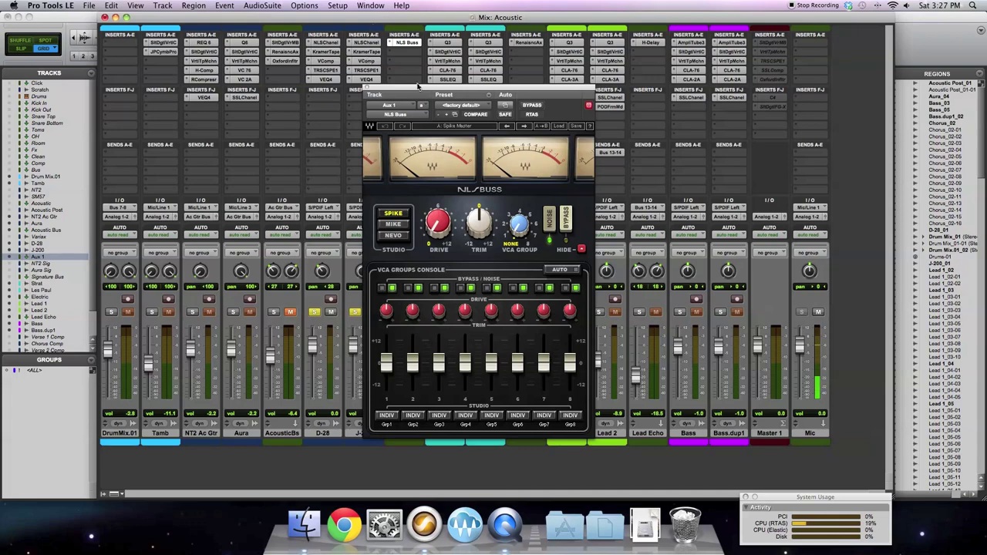
drag(416, 93, 577, 88)
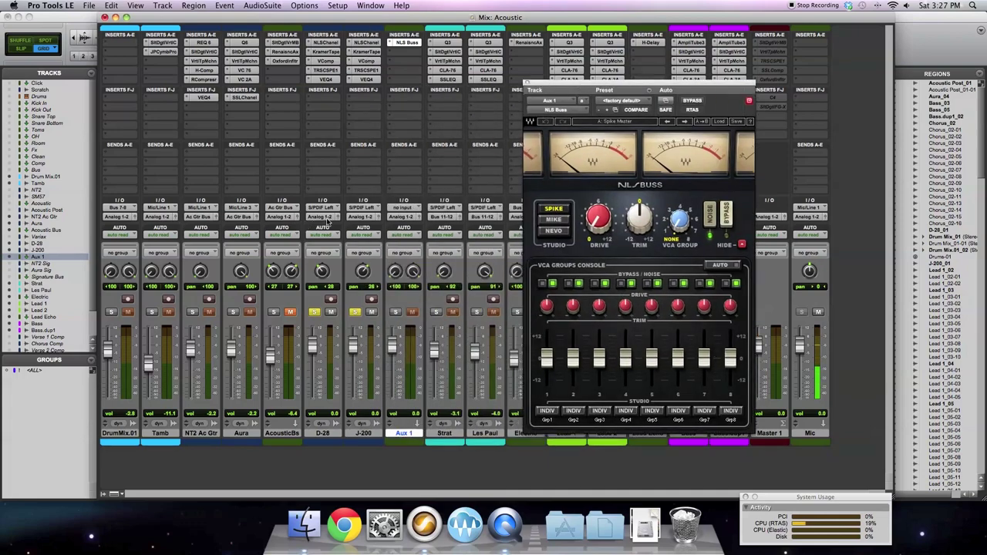
Step: Route the outputs of D-28 and J-200 to the stereo Bus 17-18
click(327, 219)
mouse_move(334, 228)
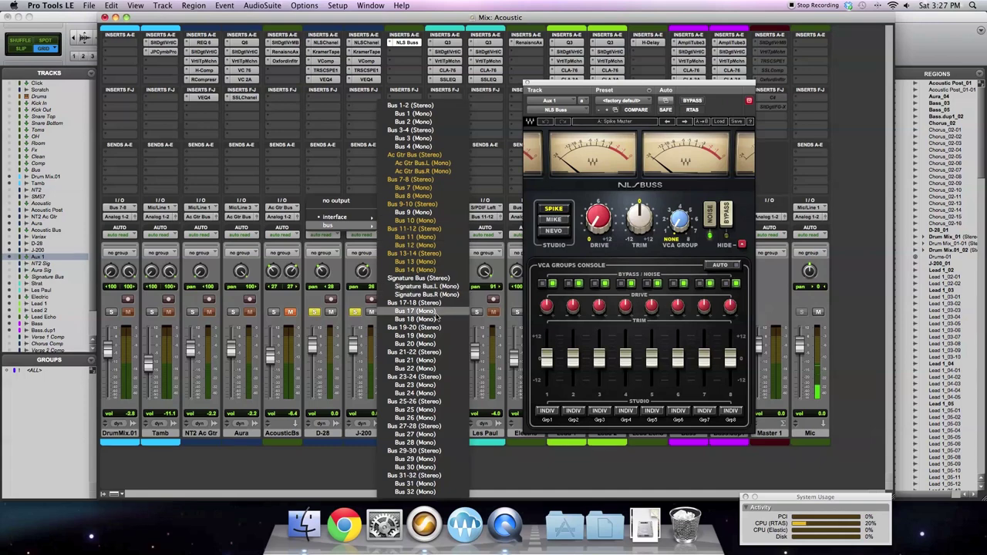
click(435, 304)
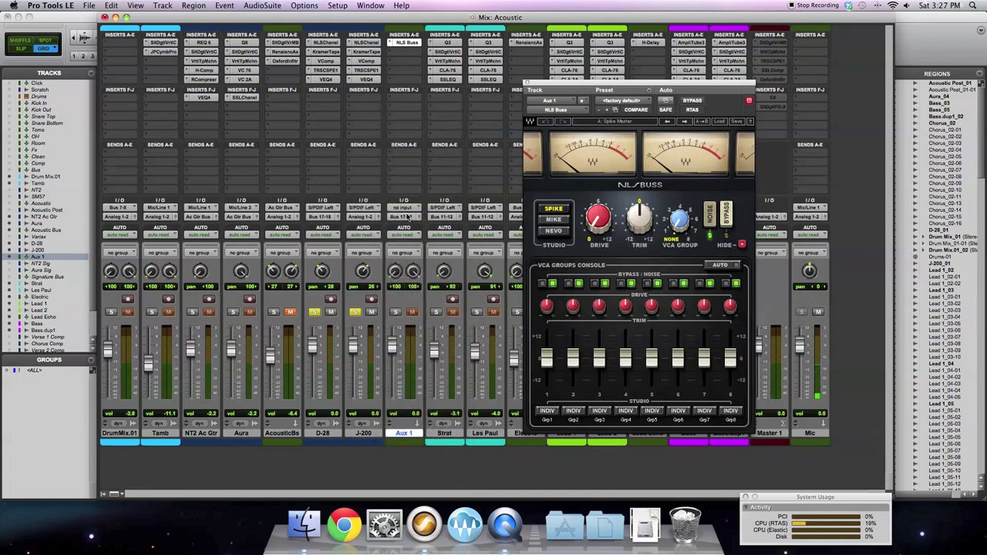
click(371, 218)
mouse_move(377, 225)
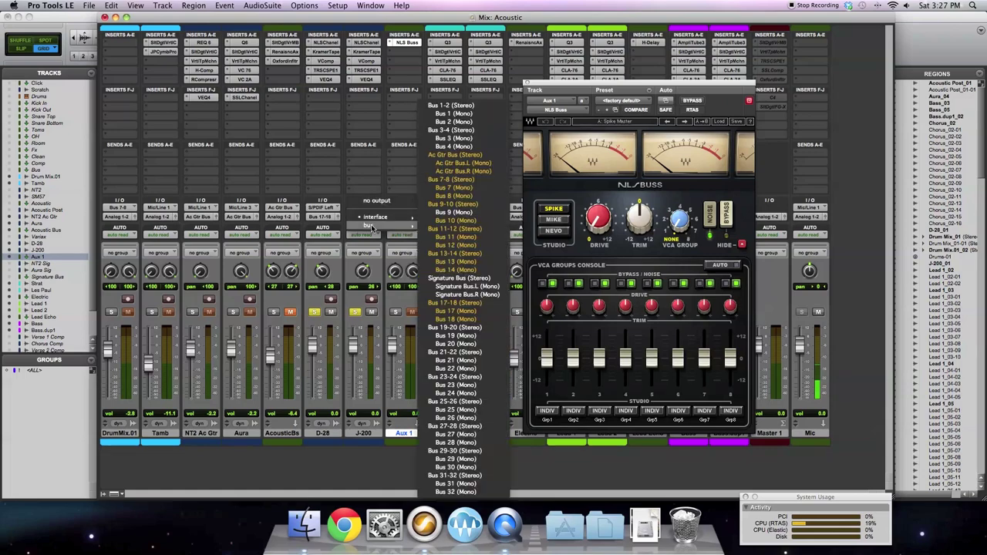
click(464, 304)
Step: Set Aux 1's input to Bus 17-18 and rename that bus Variax
click(396, 217)
click(484, 211)
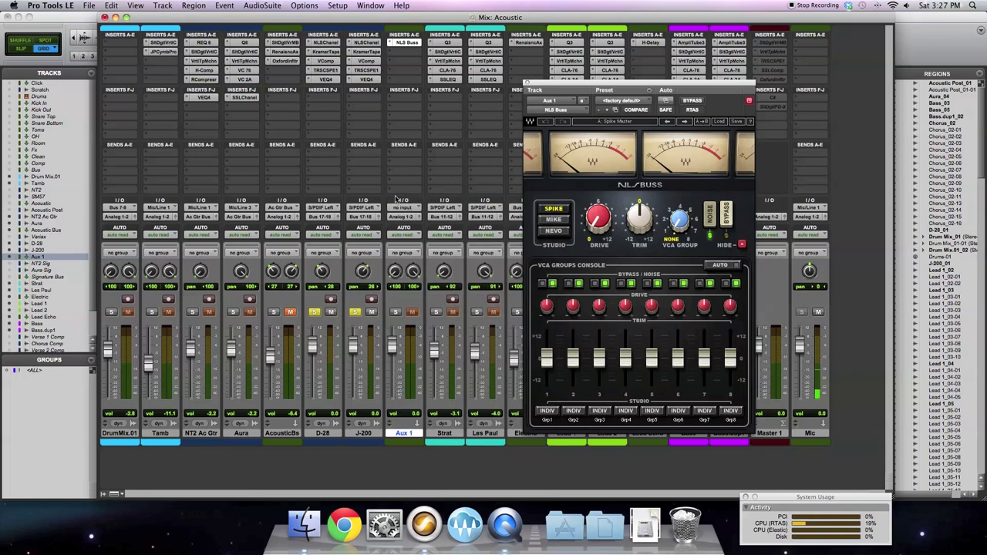
click(407, 209)
mouse_move(416, 233)
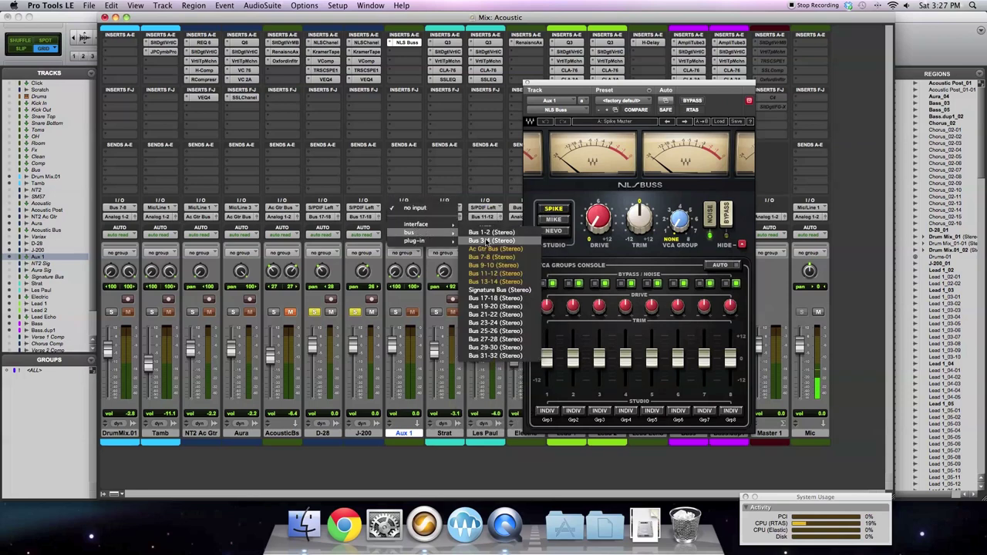
click(503, 298)
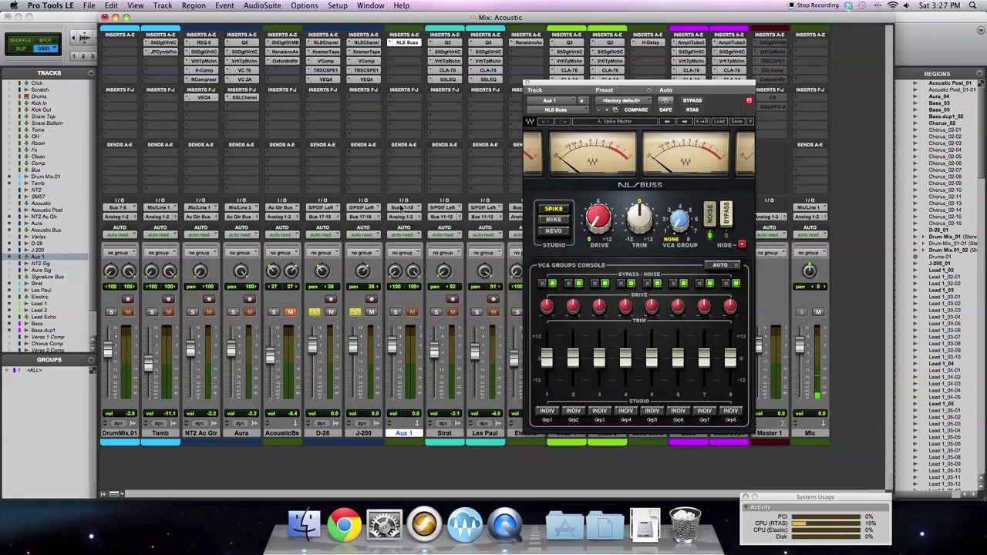
right_click(401, 209)
click(413, 226)
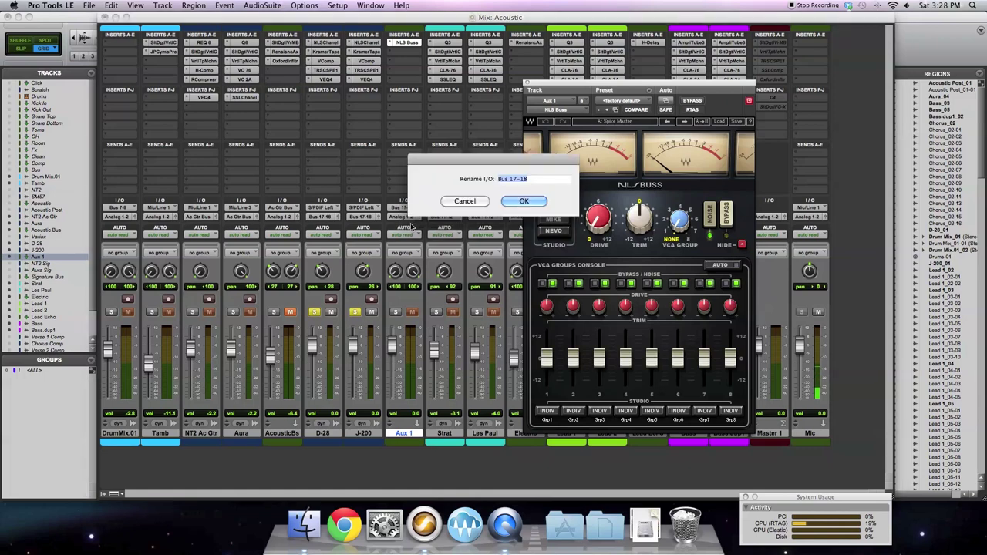
text(Variax)
key(Return)
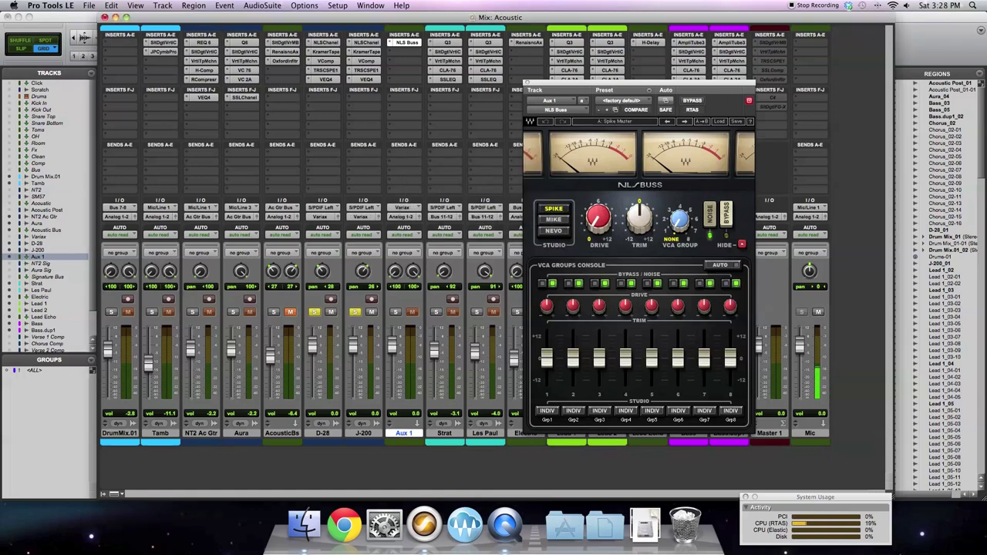
Step: With Aux 1 soloed, raise the NLS Buss drive and set its studio model to NEVO, comparing it with MIKE
click(394, 312)
mouse_move(615, 227)
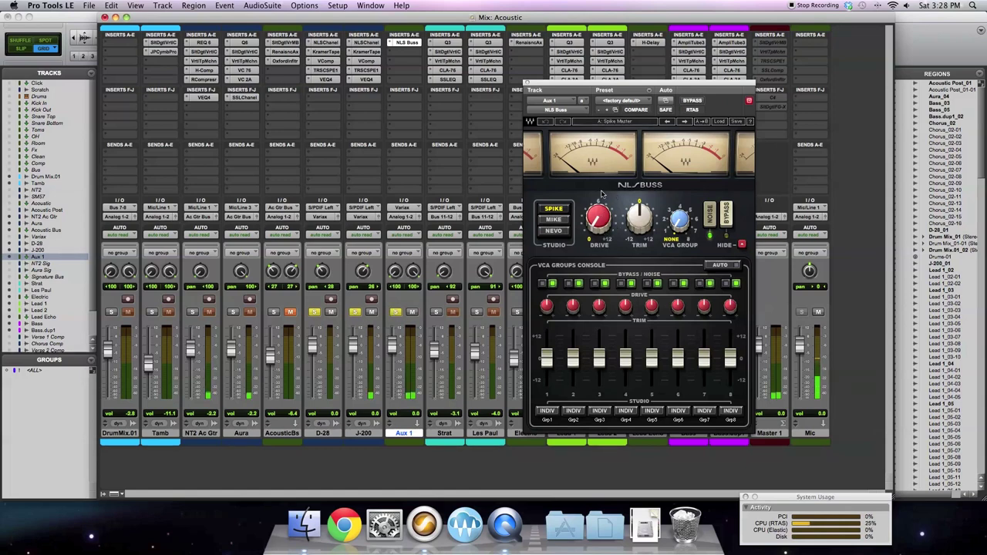
mouse_move(607, 229)
mouse_down()
mouse_move(607, 202)
mouse_move(604, 227)
mouse_up()
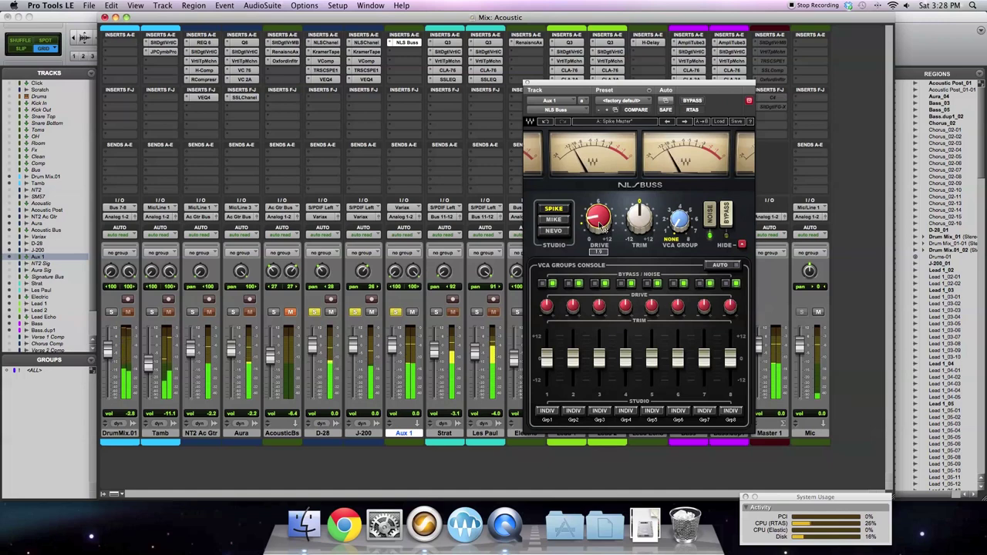
click(559, 234)
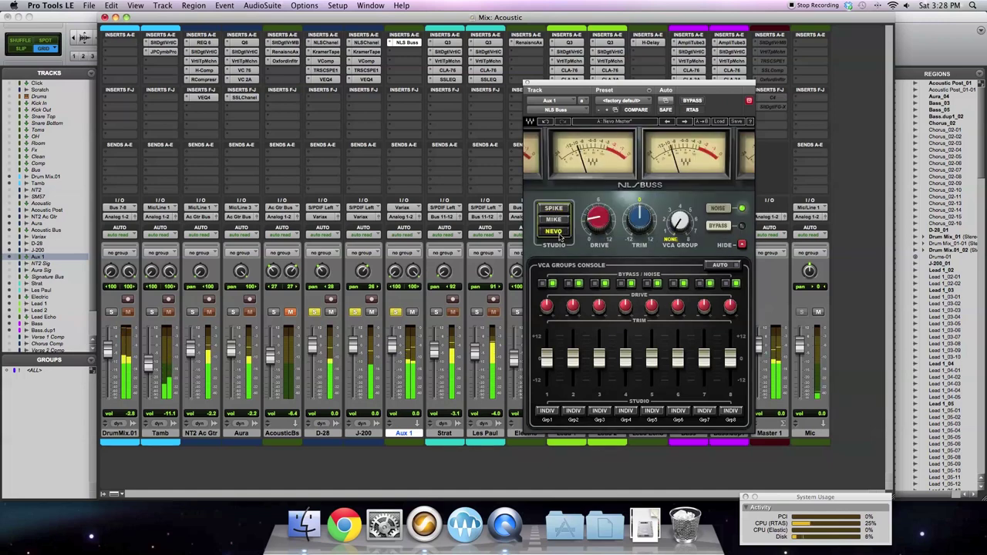
drag(599, 225, 599, 210)
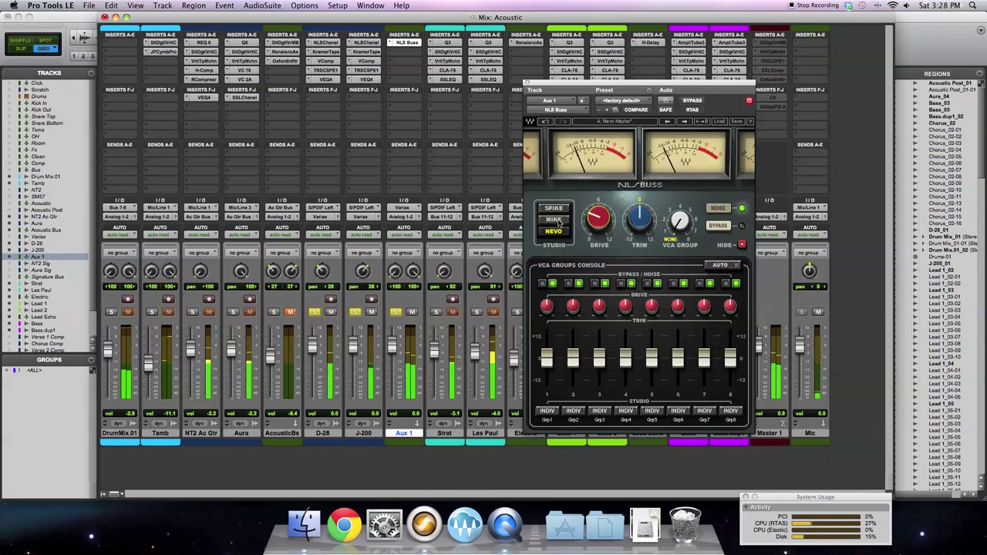
click(560, 221)
click(560, 231)
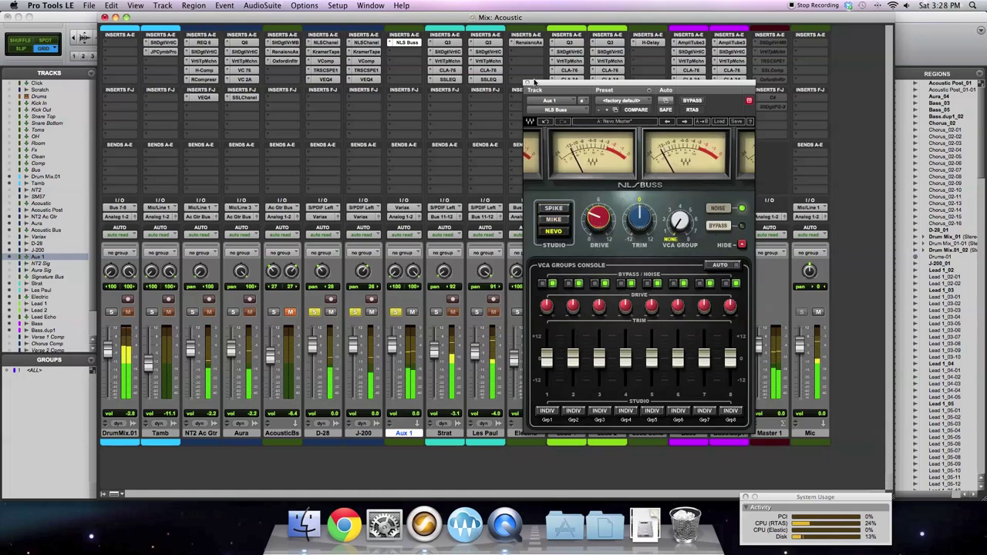
click(527, 84)
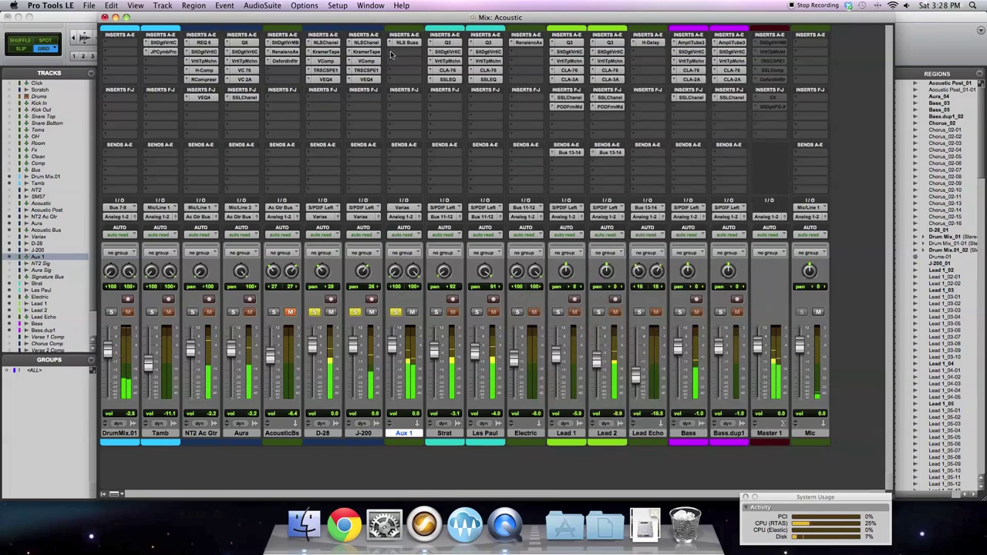
Step: Insert the stereo MV2 dynamics plug-in in Aux 1's second slot and reposition its window
click(397, 53)
mouse_move(432, 68)
mouse_move(521, 77)
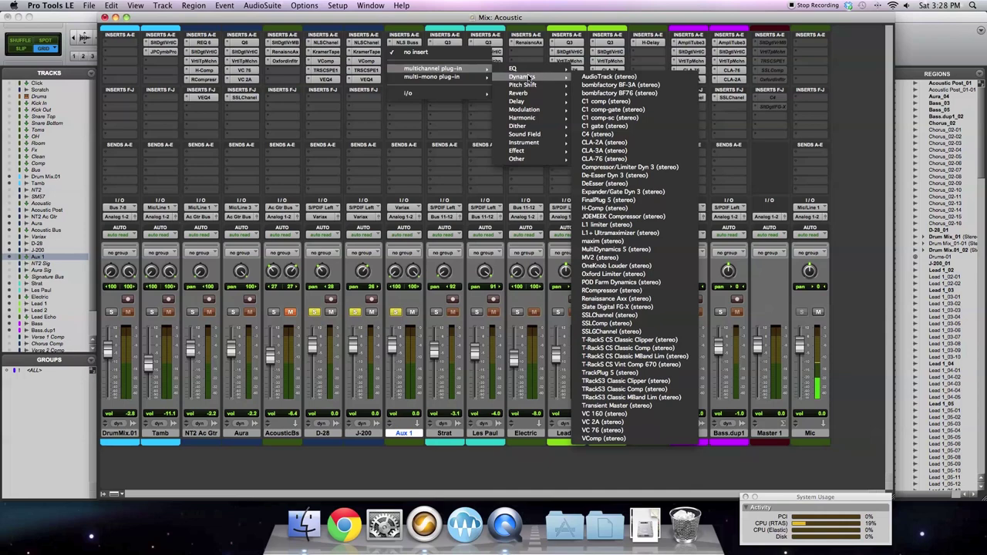
click(637, 259)
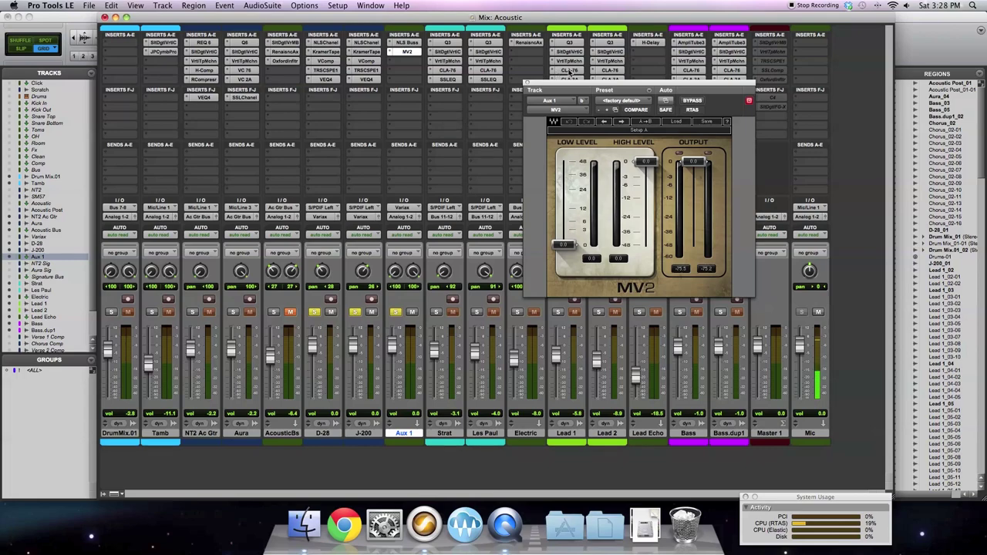
drag(567, 83, 381, 112)
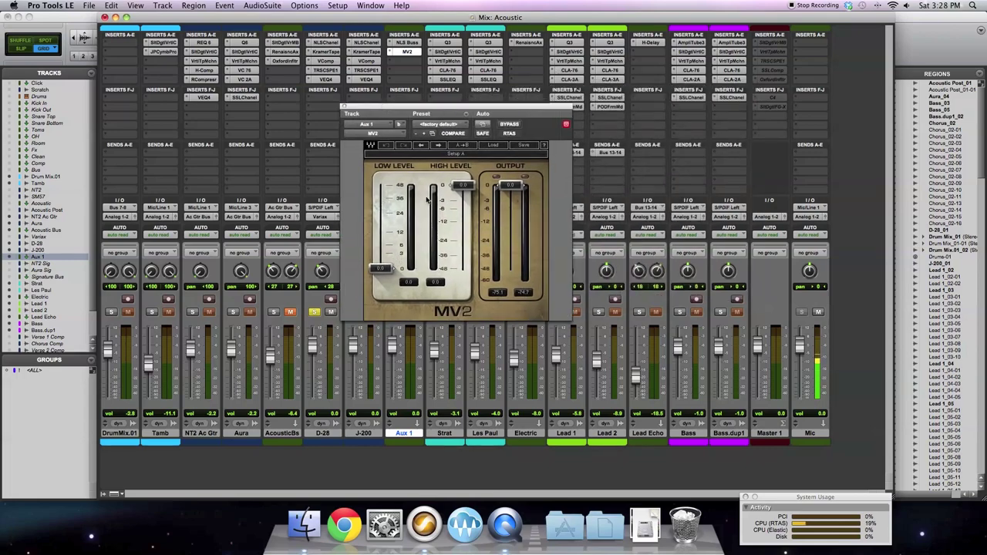
Step: Lower MV2's high level slightly, set its output to -0.5, and raise its low level to about 9.4
drag(463, 187, 521, 191)
mouse_move(379, 270)
mouse_down()
mouse_move(378, 240)
mouse_move(378, 269)
mouse_up()
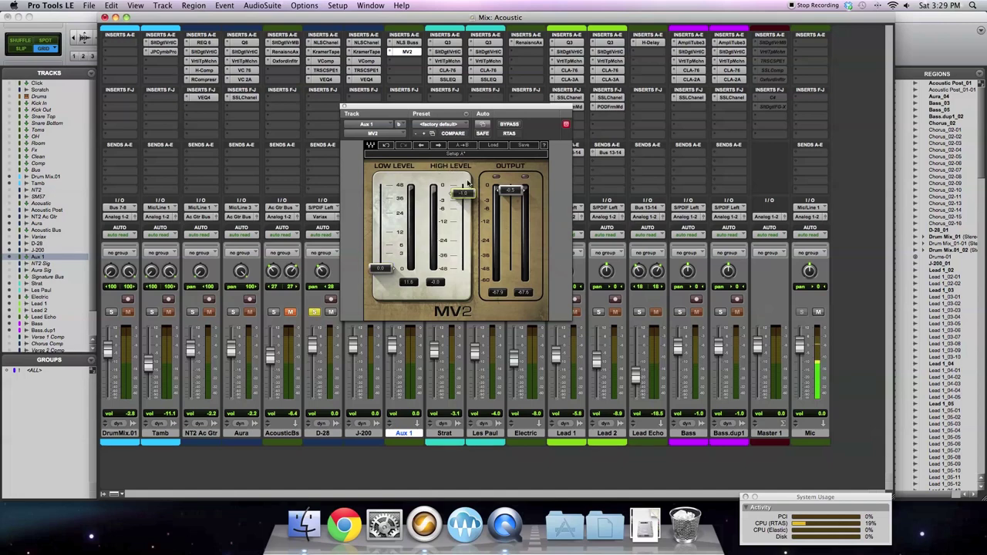
mouse_move(381, 268)
mouse_down()
mouse_move(381, 244)
mouse_move(380, 268)
mouse_up()
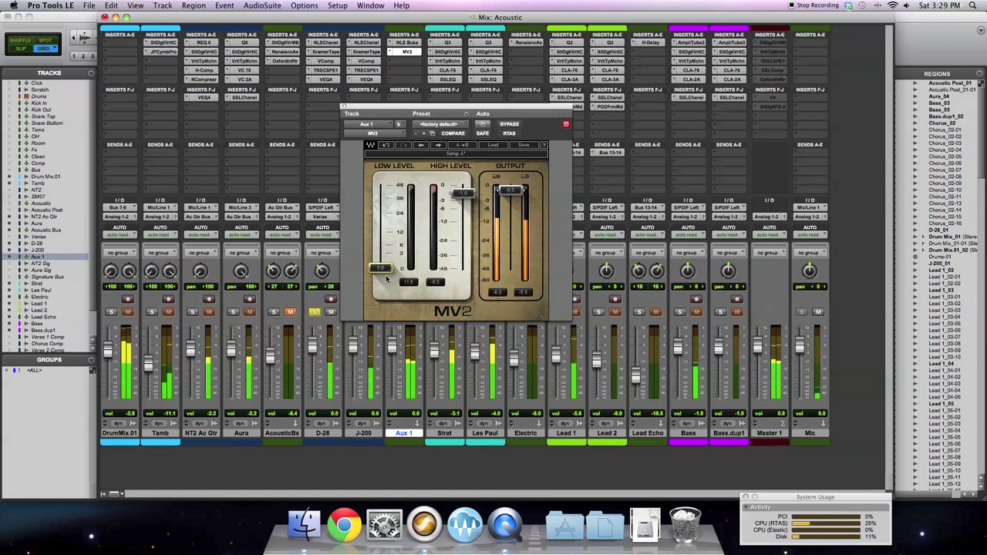
drag(384, 272, 382, 236)
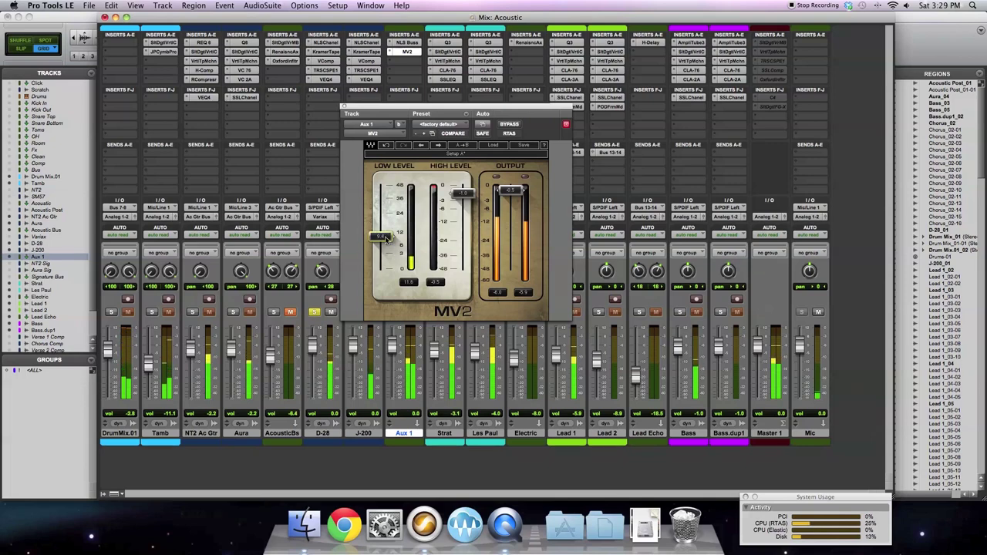
Step: Compare Aux 1 with MV2 bypassed and engaged, and set MV2's high level and output to about -1.2 each
click(509, 124)
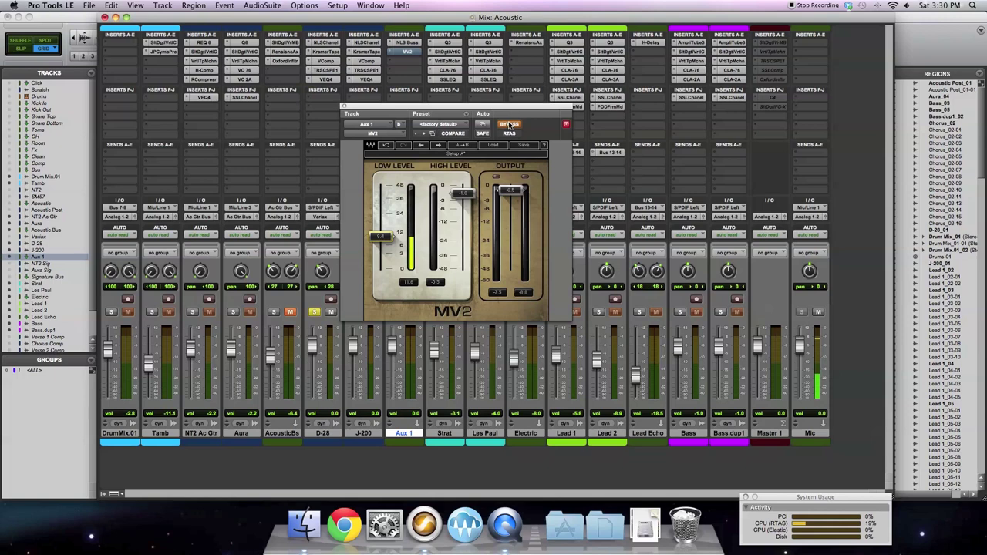
drag(463, 192, 463, 192)
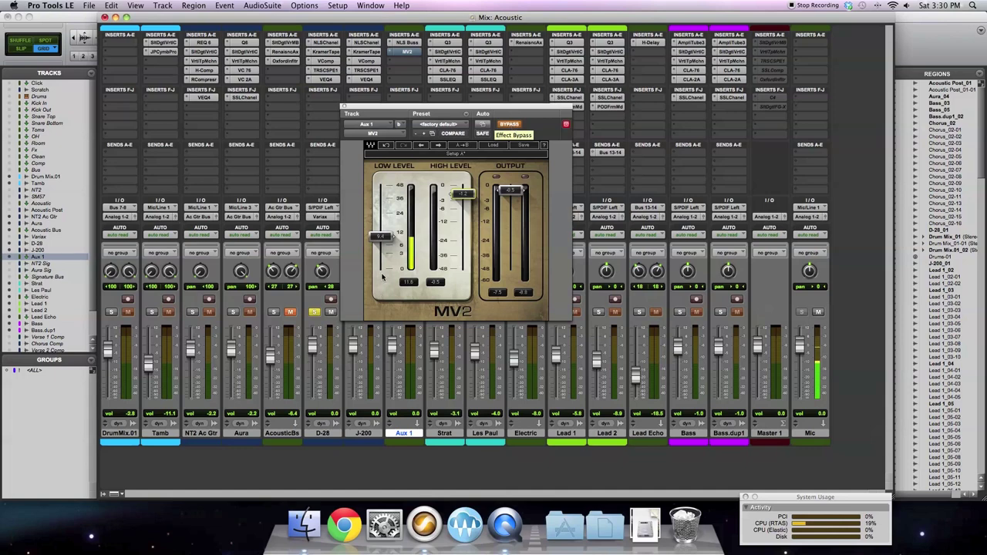
click(509, 126)
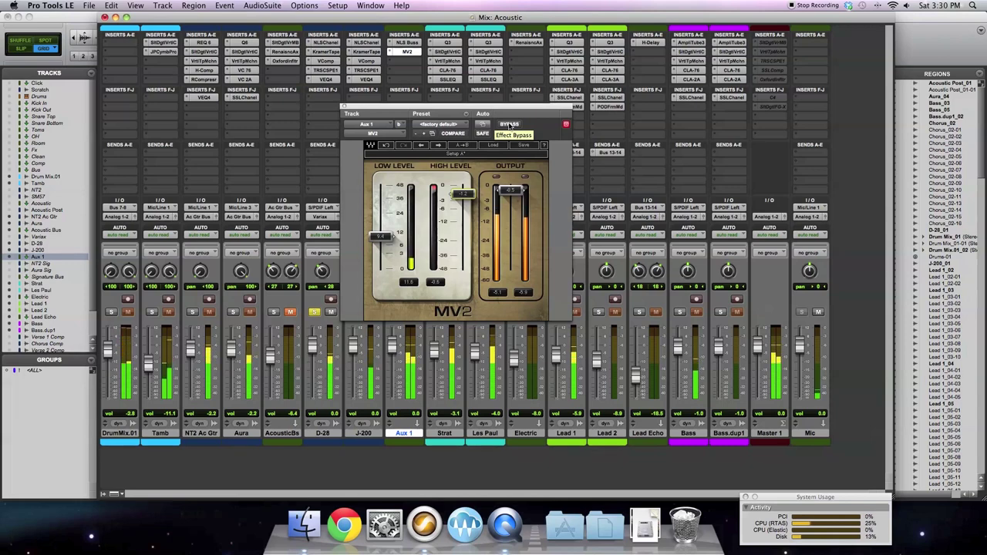
drag(510, 189, 512, 195)
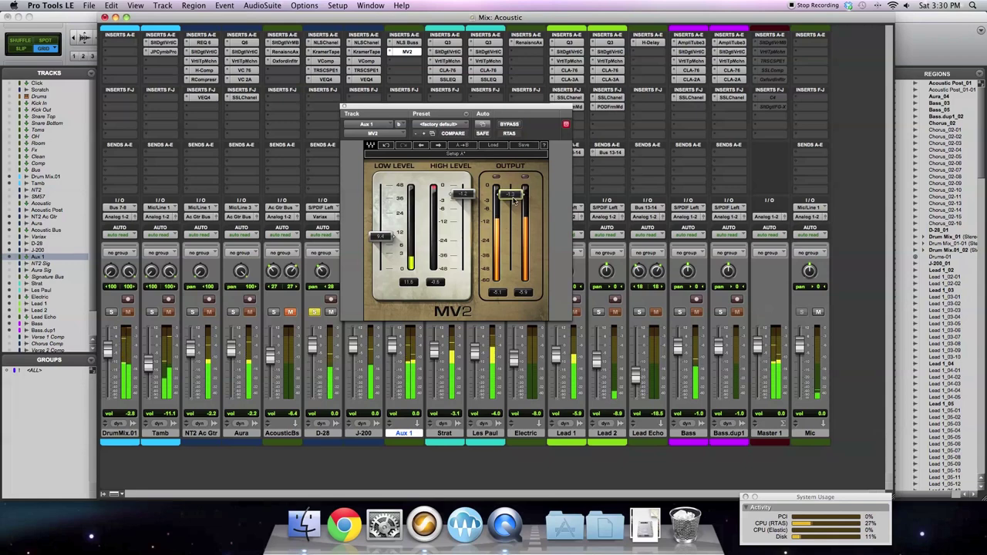
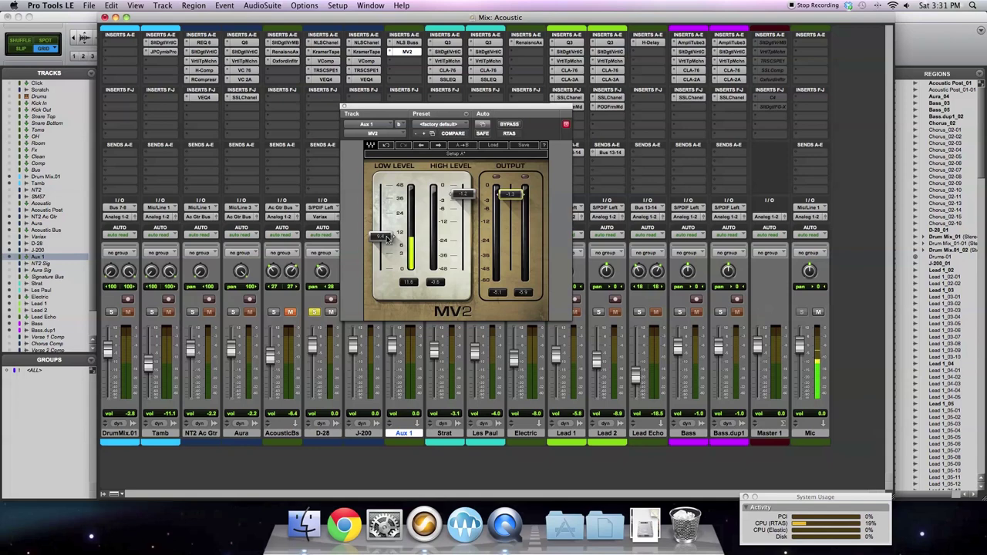
Step: Lower the MV2's low level slightly on Aux 1 and close the plug-in window
drag(388, 239, 388, 241)
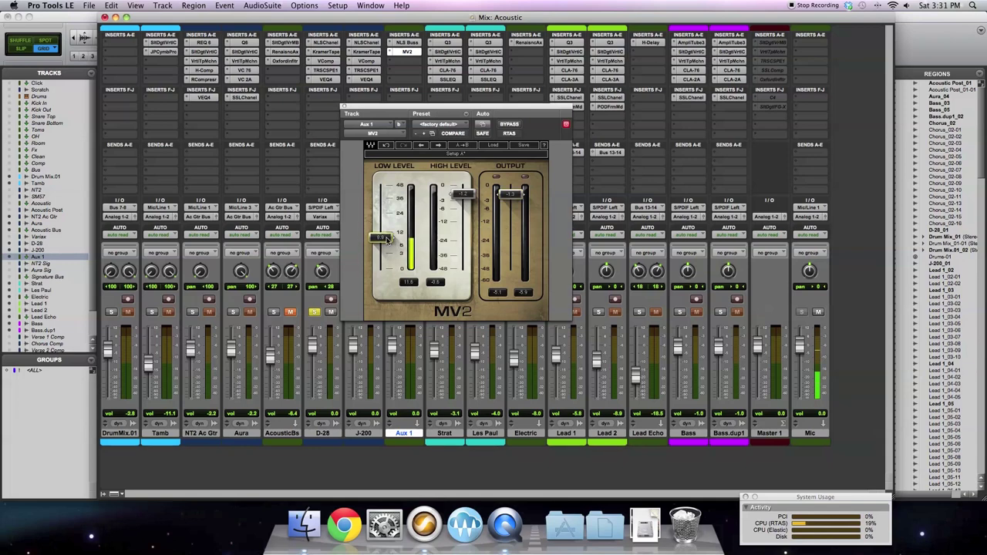
click(345, 107)
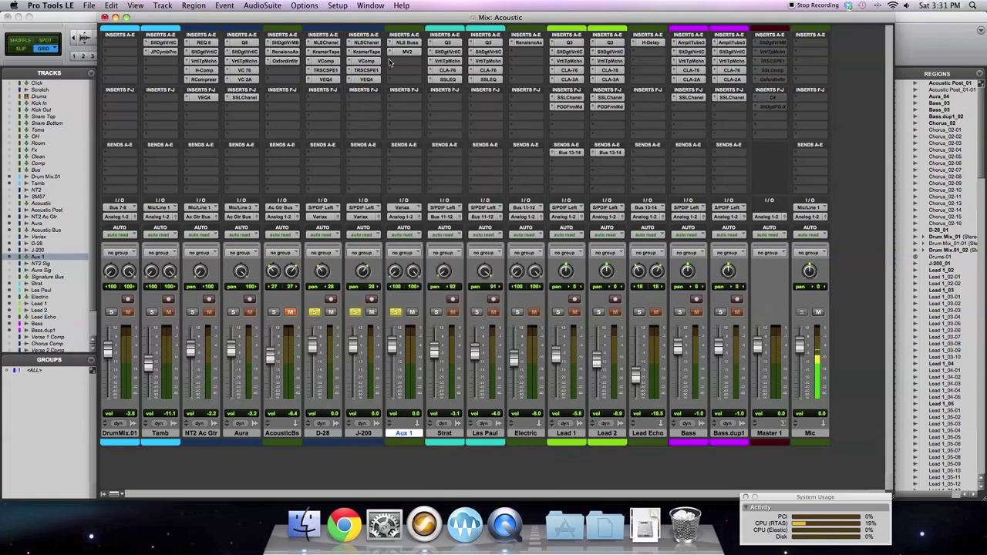
Step: Insert the stereo Oxford Inflator in Aux 1's third slot and move its window clear of the Aux 1 channel strip
click(391, 64)
mouse_move(463, 78)
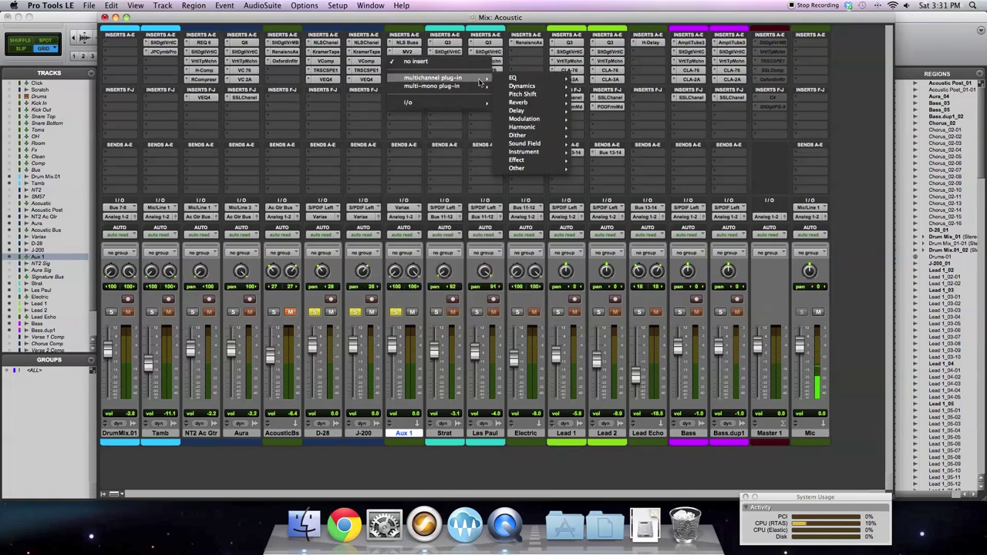
mouse_move(525, 167)
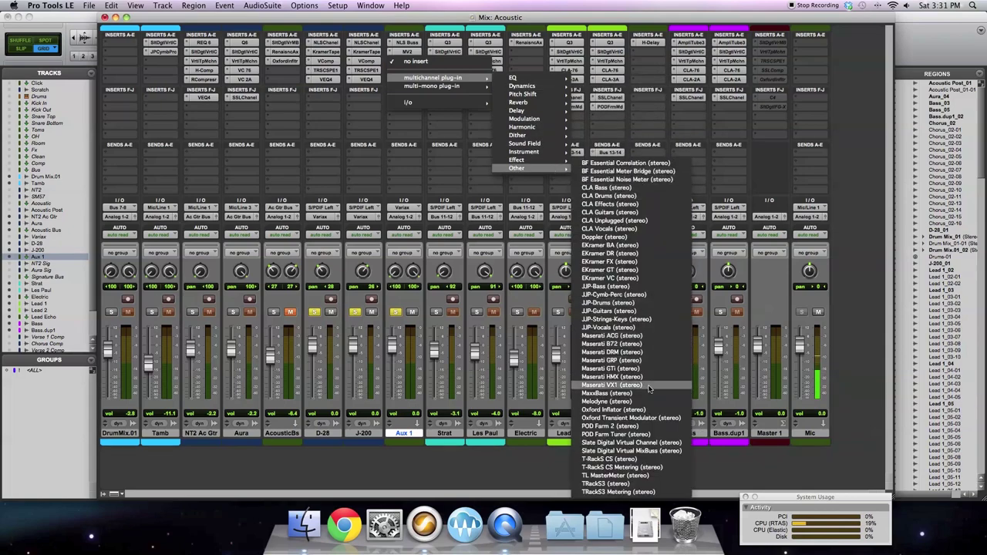
click(660, 409)
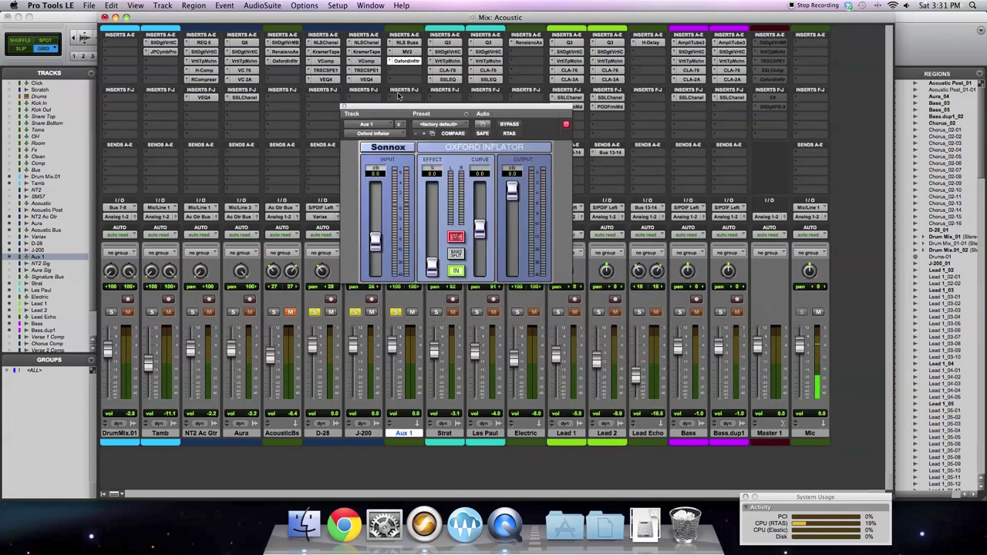
drag(399, 107, 615, 110)
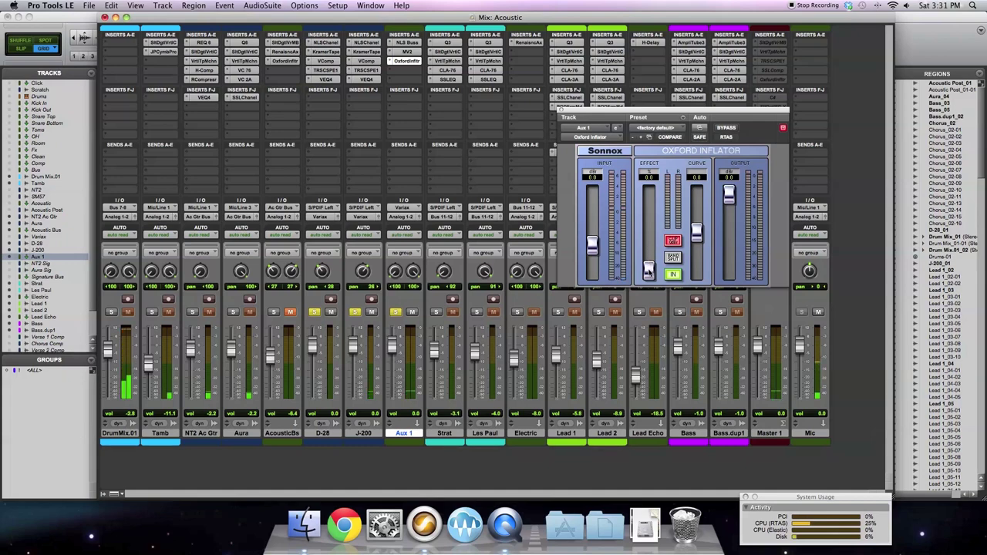
Step: Set the Inflator's effect to about 74.3, output to -4.1 and input to 4.0, with band split on
drag(649, 271, 648, 216)
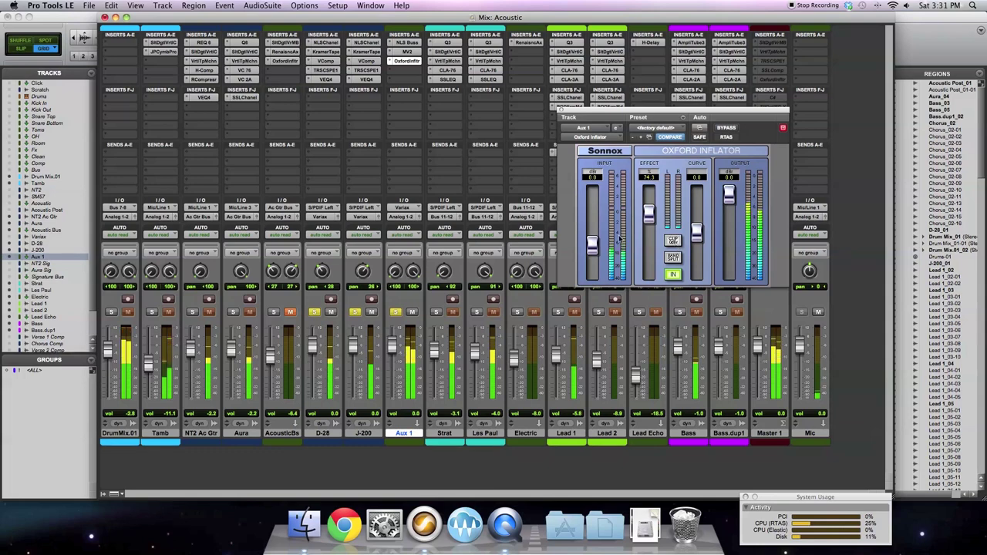
drag(729, 197, 728, 222)
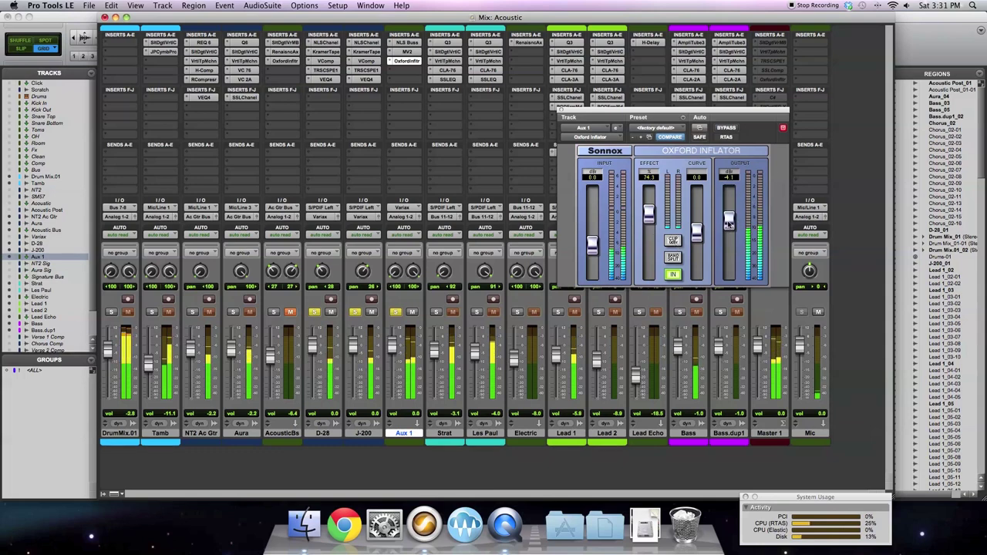
drag(593, 246, 593, 235)
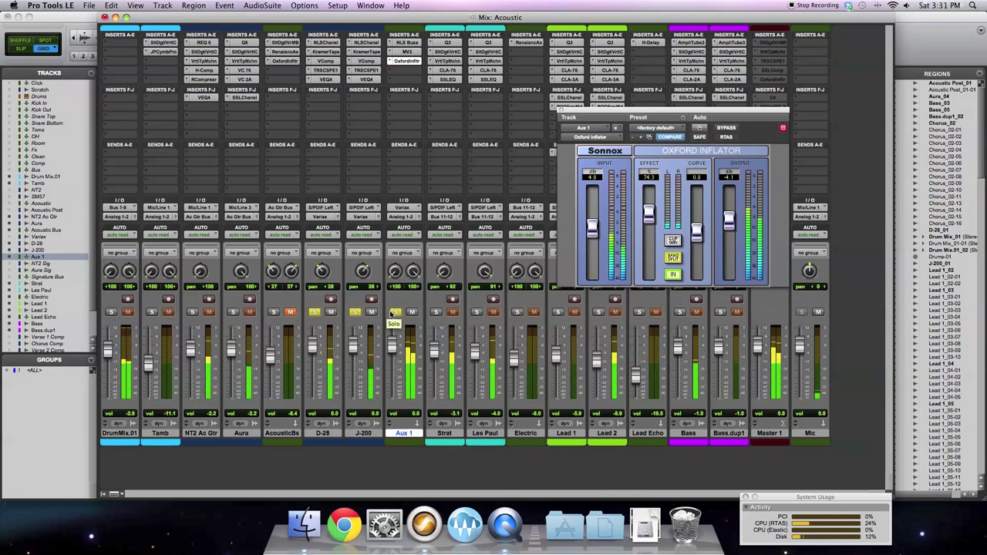
Step: Add the Acoustic Bus, Aura and NT2 Ac Gtr tracks to the solo, and lower Aux 1's volume to about -7
click(273, 312)
click(233, 313)
click(193, 312)
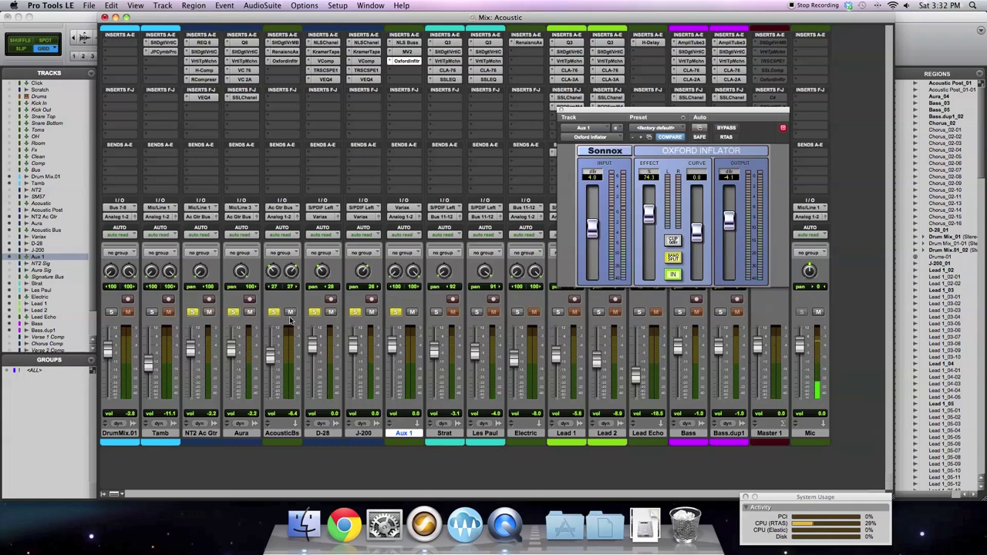
drag(391, 350, 393, 357)
Step: Compare the soloed Acoustic Bus against Aux 1 by alternately muting one while the other plays
click(412, 312)
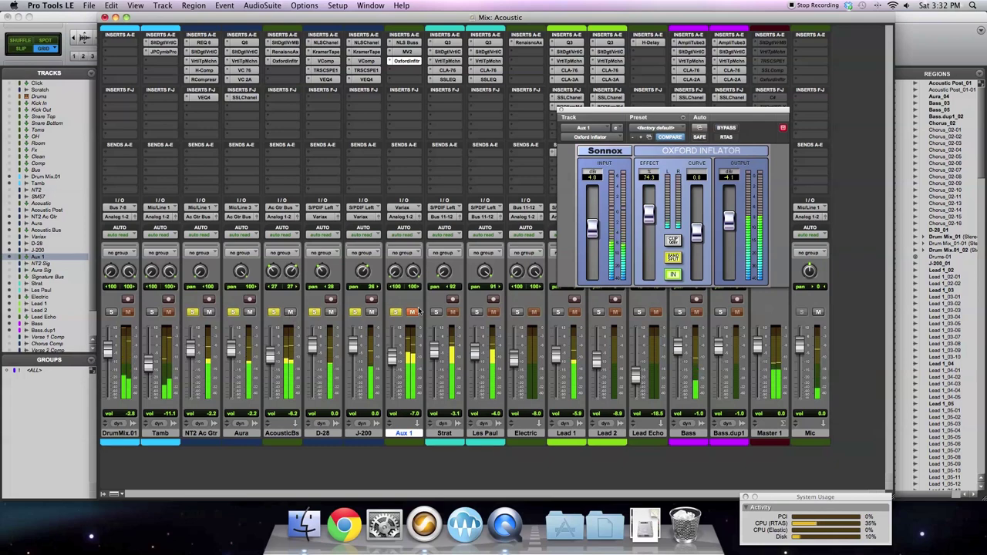
click(290, 312)
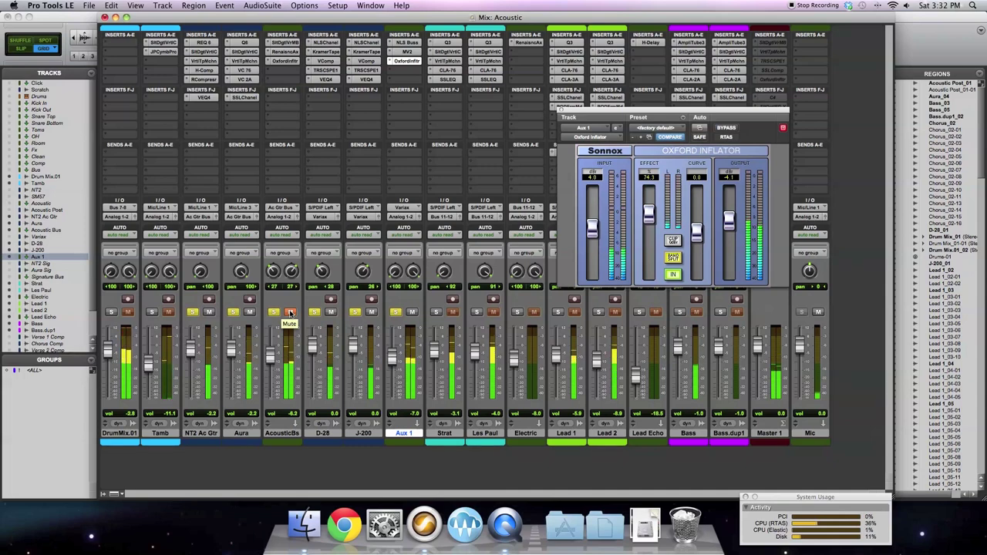
click(291, 313)
click(411, 312)
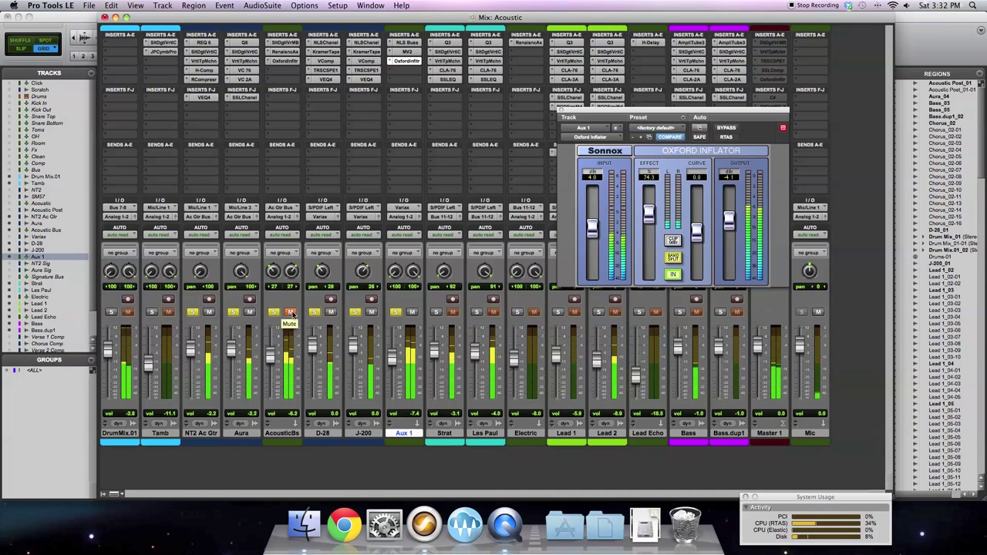
Step: Review the VEQ4 equalizer settings on J-200 and D-28, and close the plug-in window
click(369, 80)
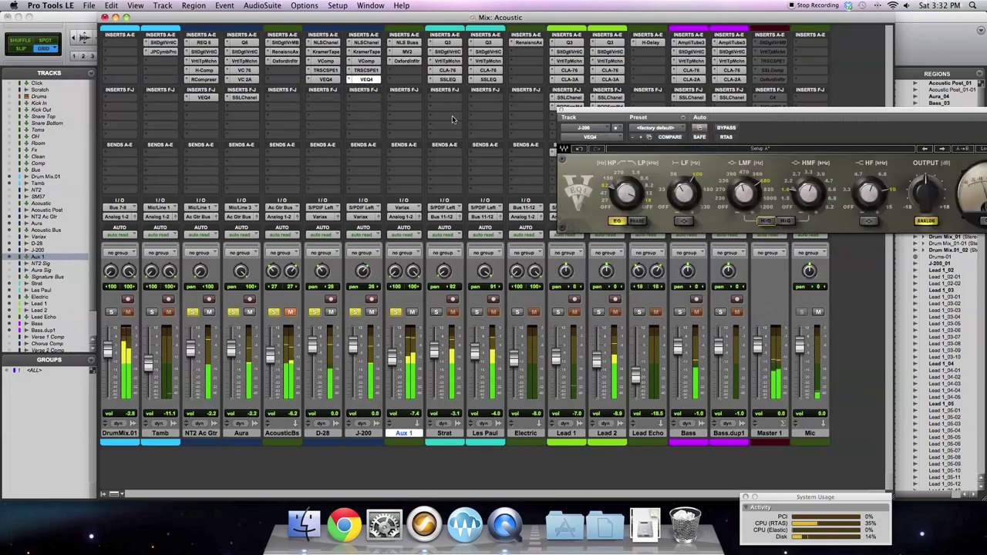
click(325, 80)
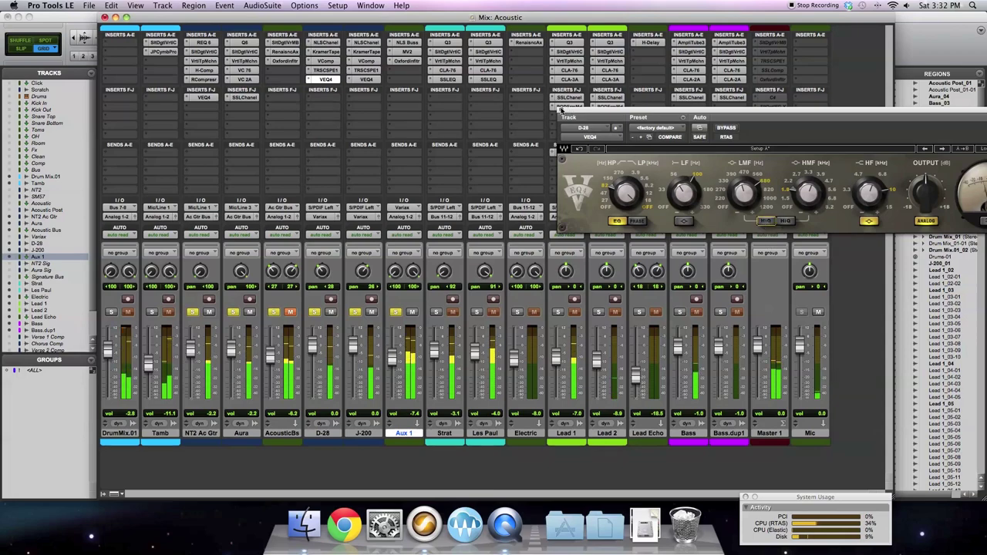
click(562, 110)
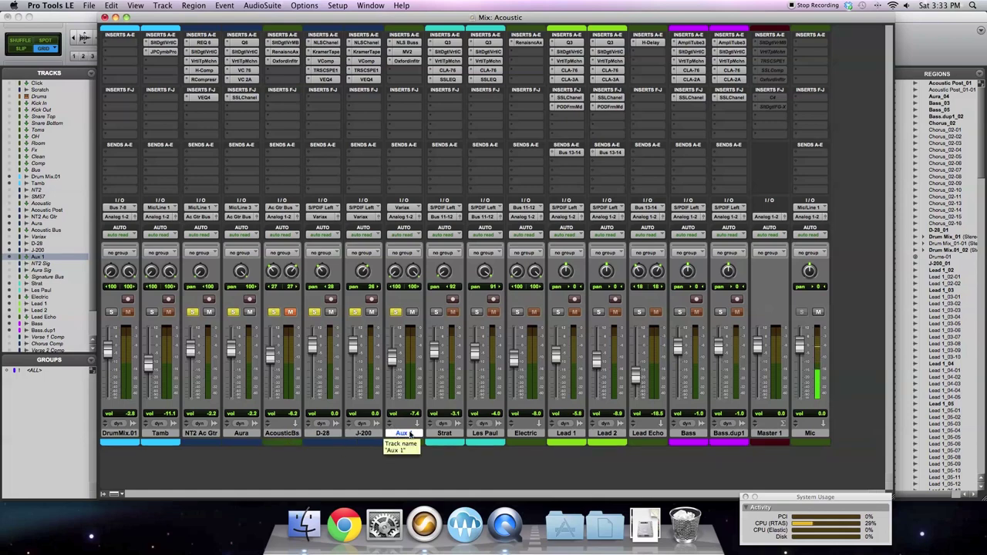
Step: Rename the Aux 1 track as Variax Bus
double_click(402, 433)
text(Vari)
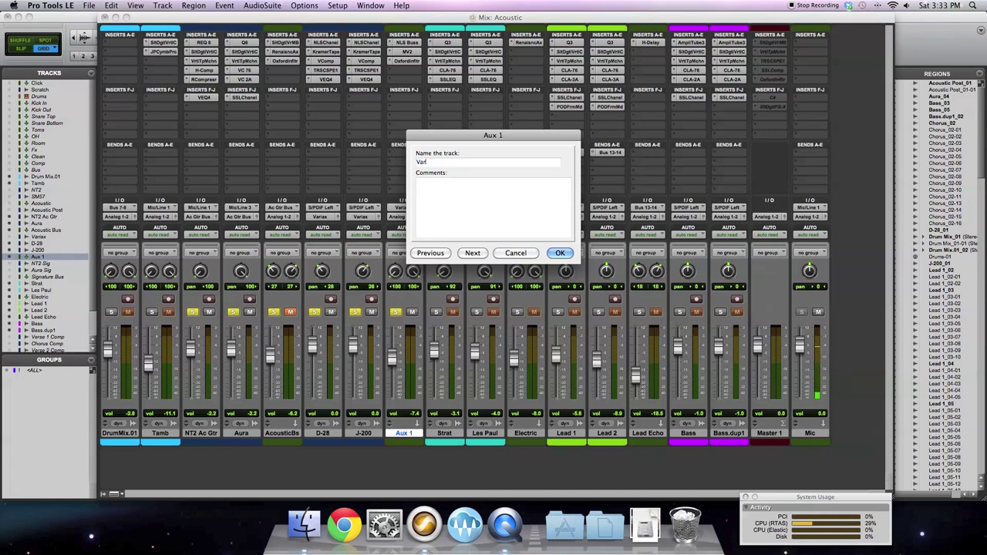
text(ax 8)
key(Return)
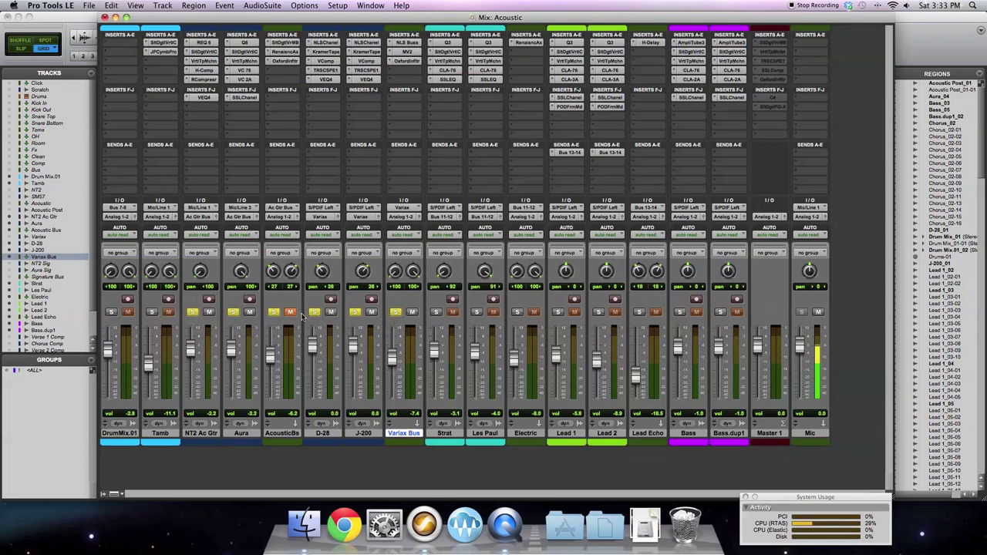
Step: Clear the solos on the guitar tracks and switch the D-28, J-200 and Variax Bus volume readouts to plug-in delay
click(395, 312)
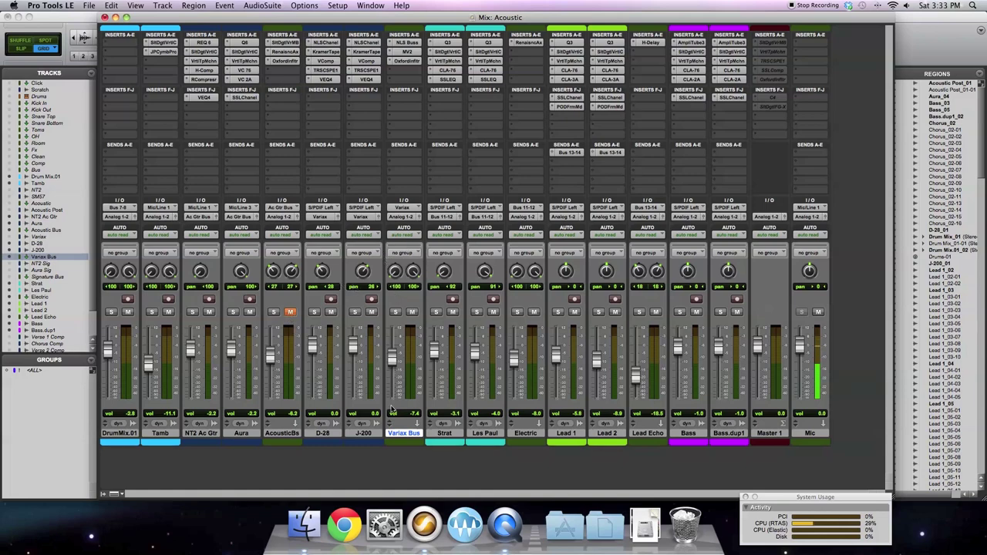
super+click(355, 414)
super+click(315, 413)
Step: Set the nudge value to 71 samples and nudge the D-28 and J-200 regions earlier to offset their plug-in delay
key(super+equal)
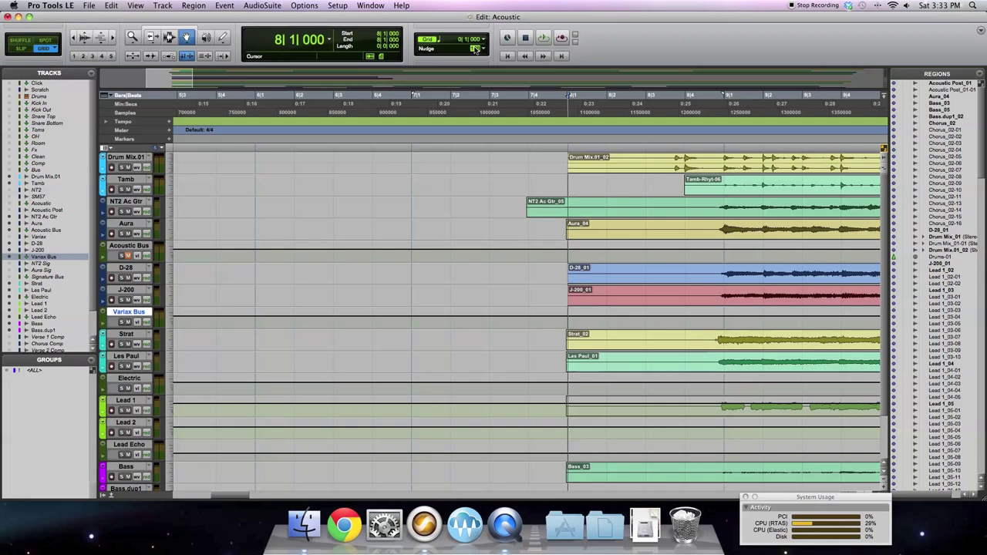
click(583, 276)
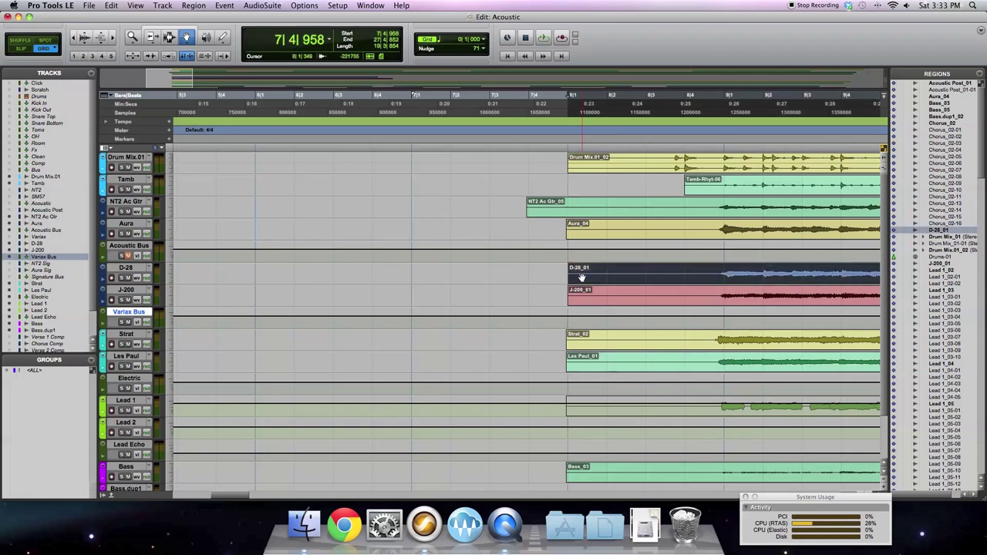
click(578, 294)
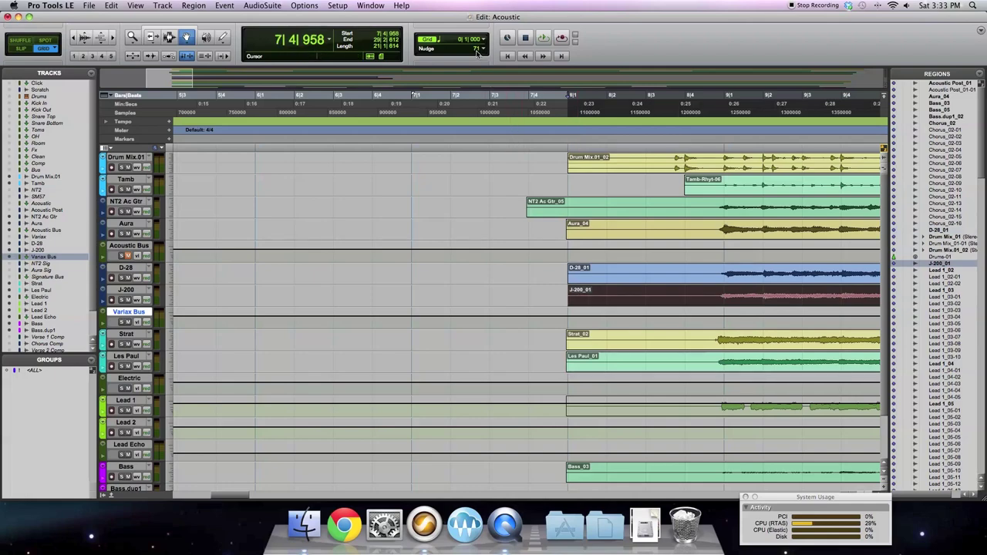
Step: Check the Variax Bus delay, set the nudge value to 68 samples and nudge the D-28 region earlier
key(super+equal)
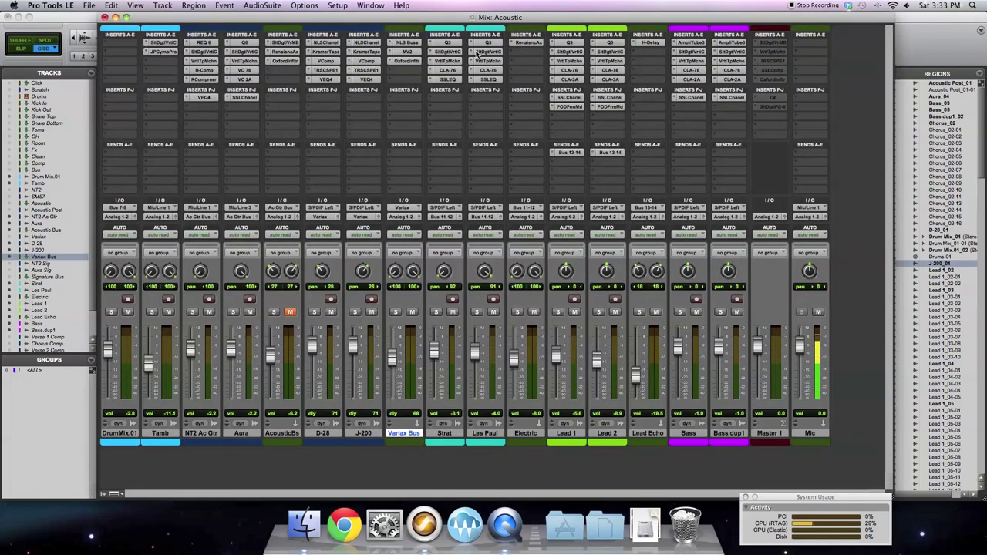
key(super+equal)
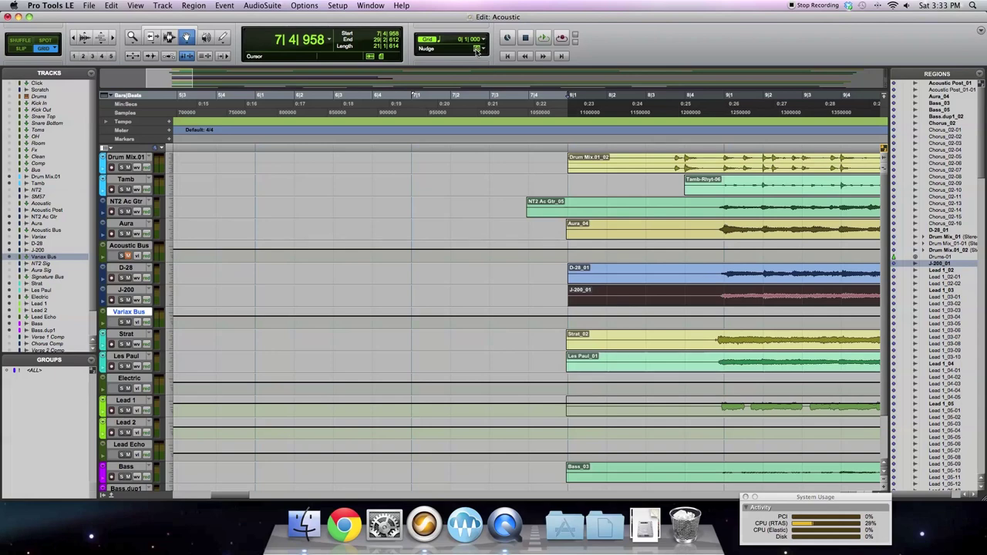
click(587, 276)
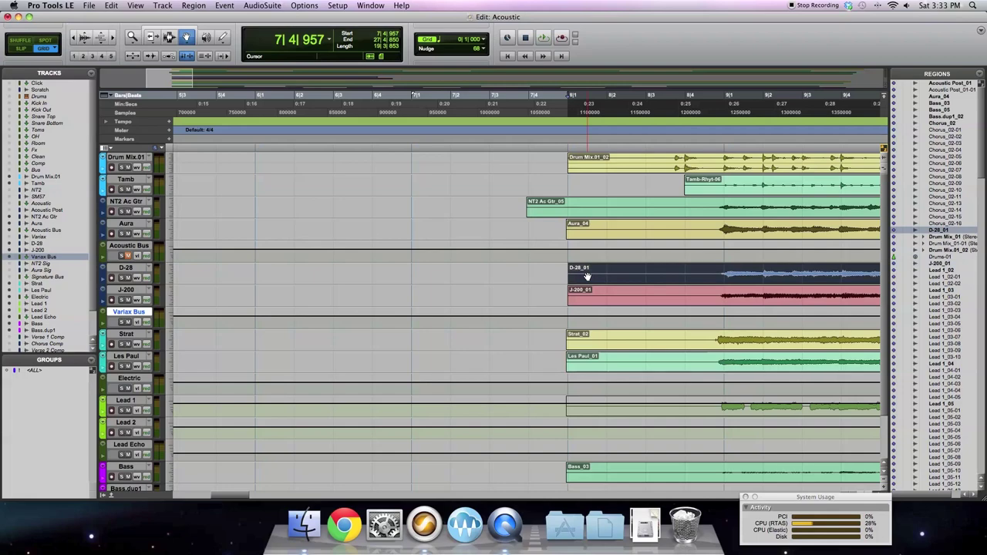
Step: Pan D-28 and J-200 hard to opposite sides and narrow the Variax Bus panning to 28 on each side
key(super+equal)
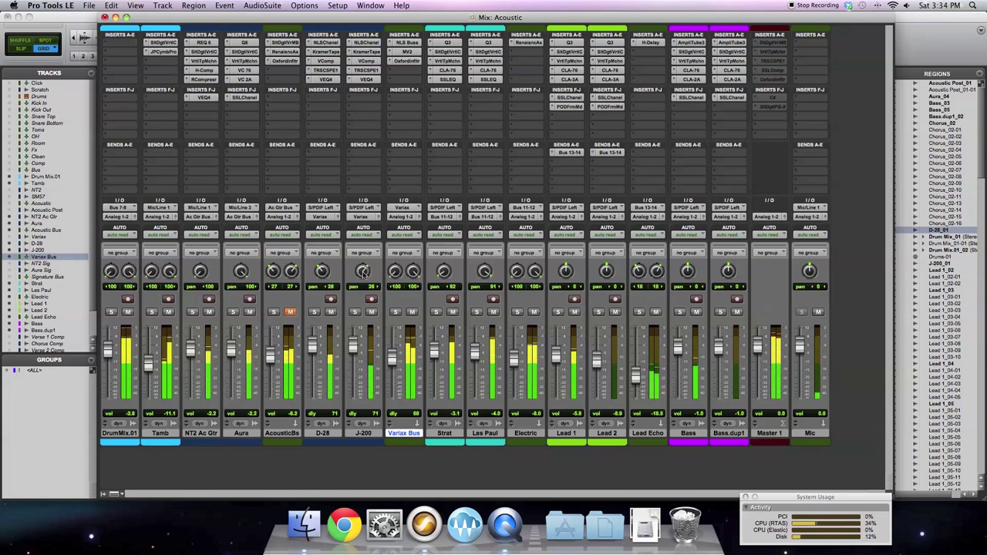
drag(322, 271, 324, 255)
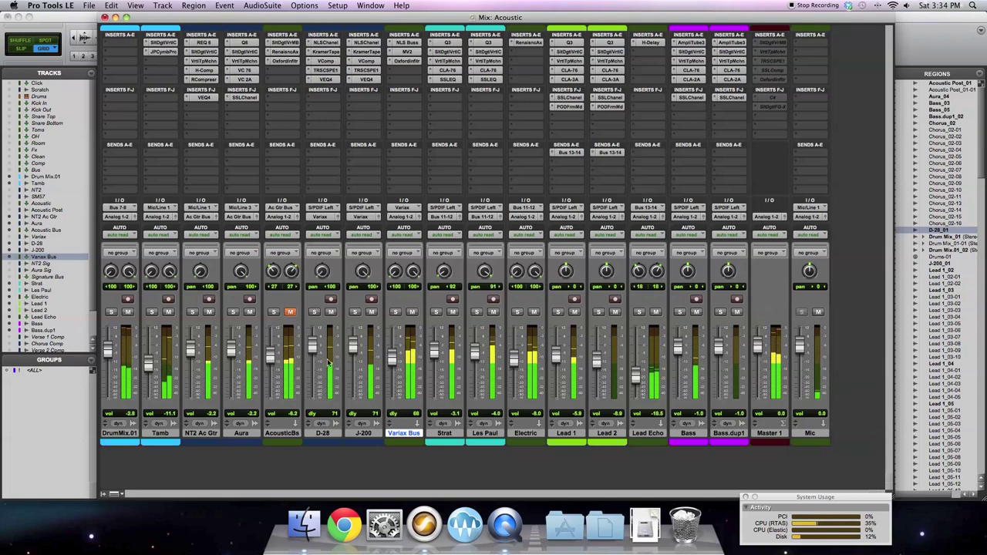
drag(394, 271, 391, 248)
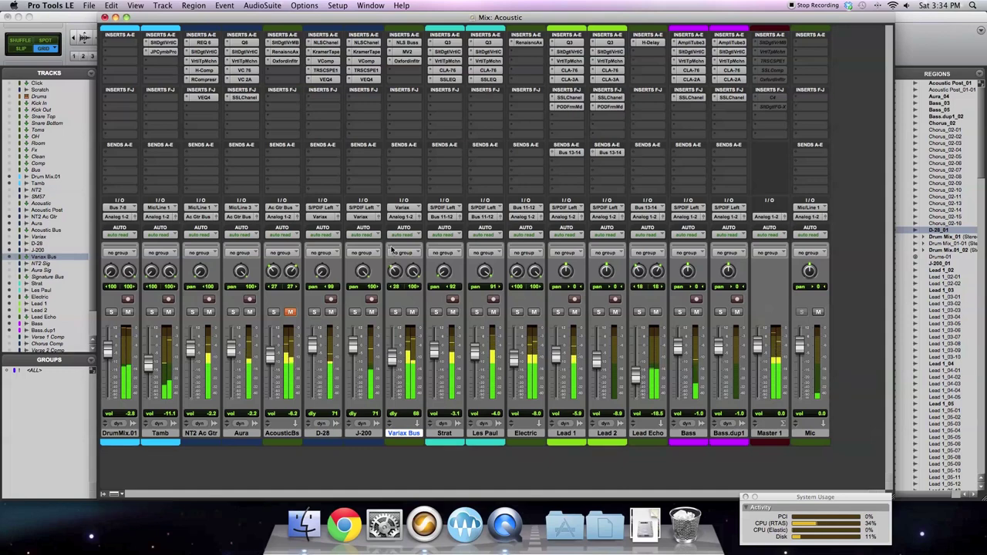
drag(415, 271, 417, 319)
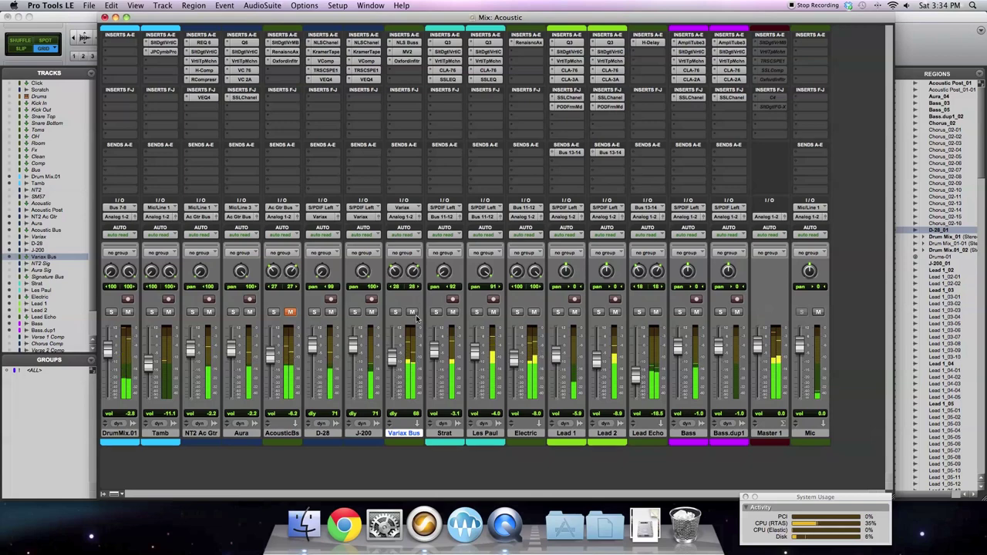
drag(314, 351, 314, 353)
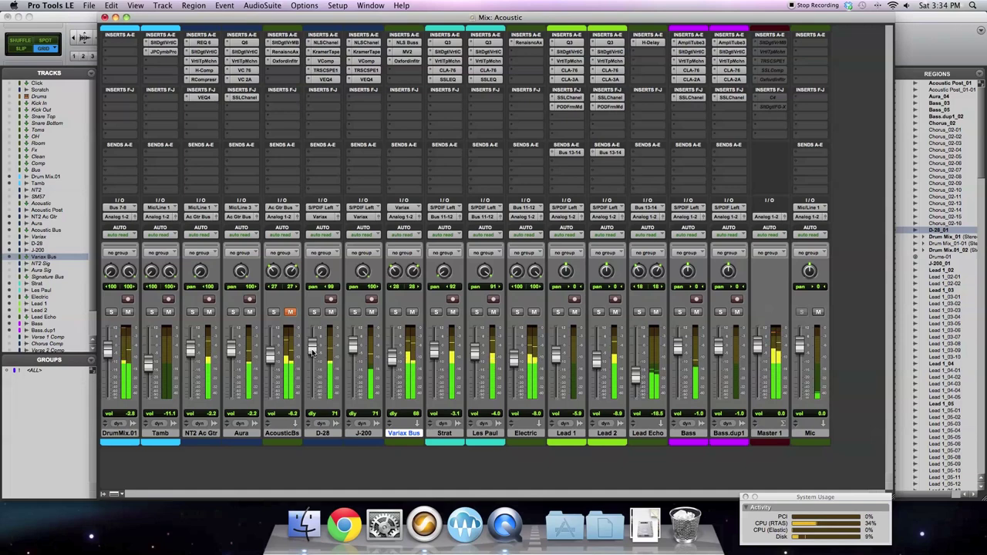
Step: Compare the Variax Bus and Acoustic Bus in the full mix by swapping their mutes, leaving the Variax Bus playing
click(412, 312)
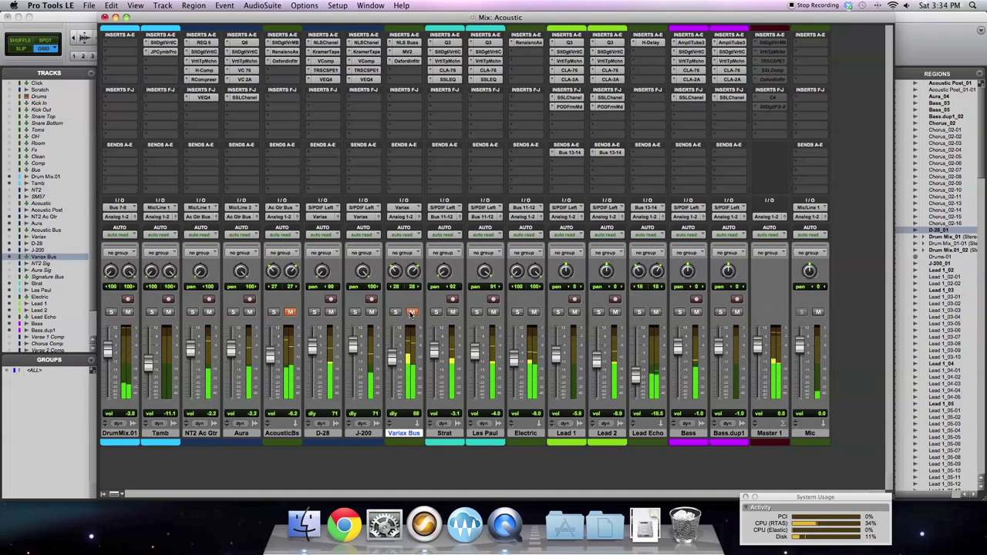
click(290, 313)
click(412, 312)
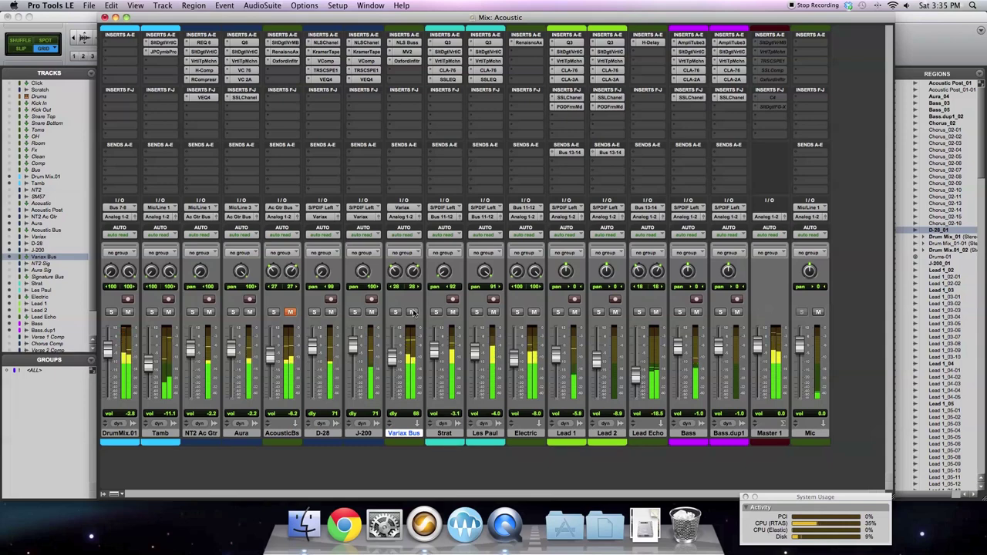
click(412, 311)
click(291, 313)
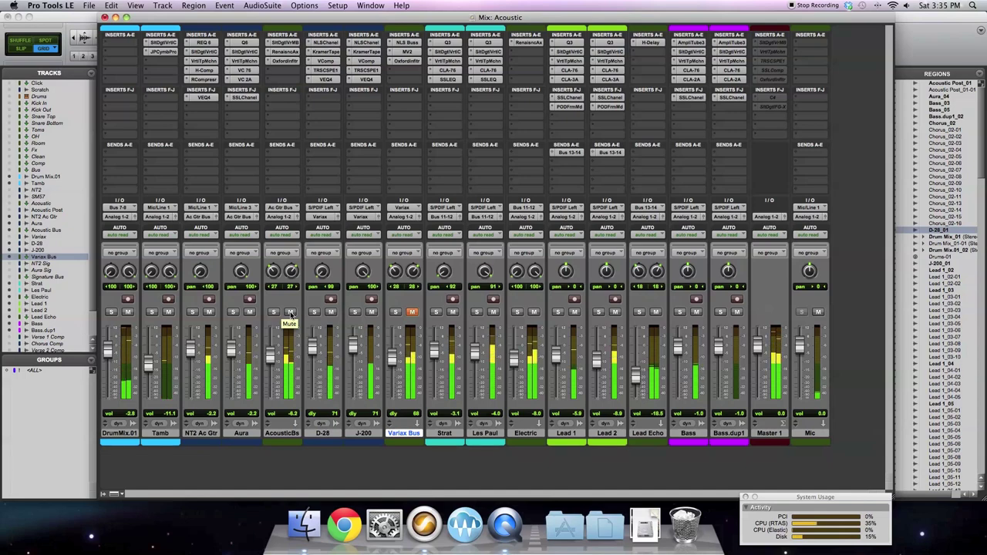
click(291, 312)
click(410, 313)
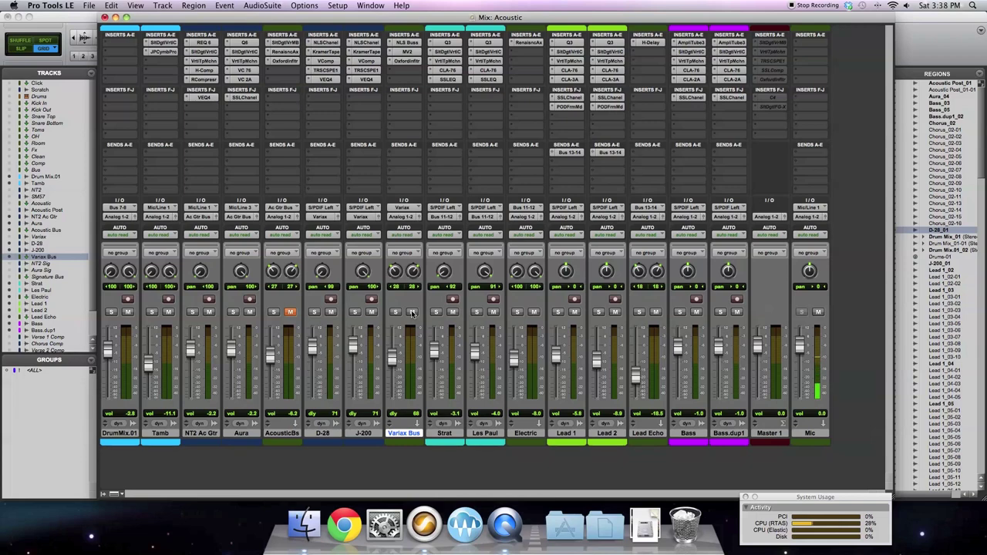
Step: Make the five inactive plug-ins in inserts A-E of the Master 1 track active, from SltDgtVrMB through OxfordInfltr
right_click(779, 43)
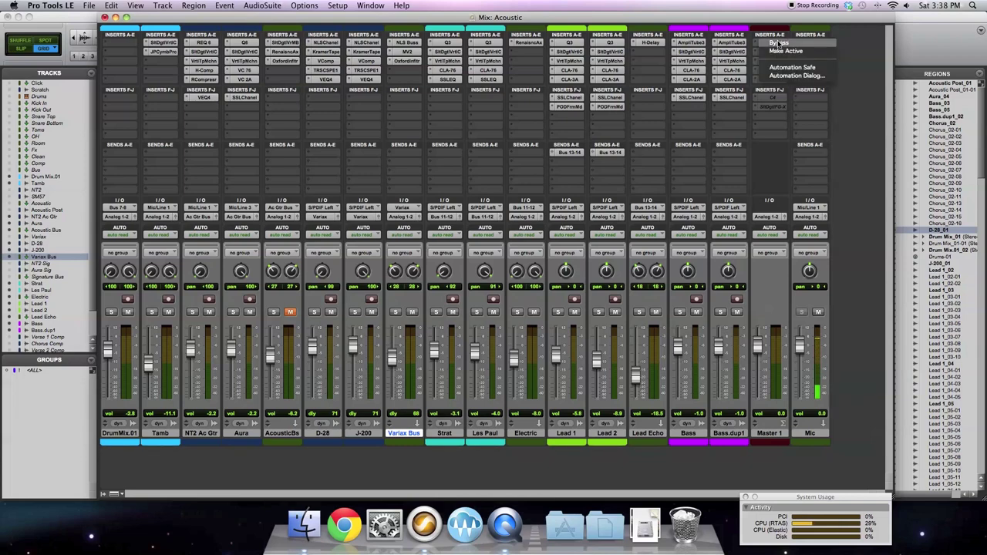
click(780, 51)
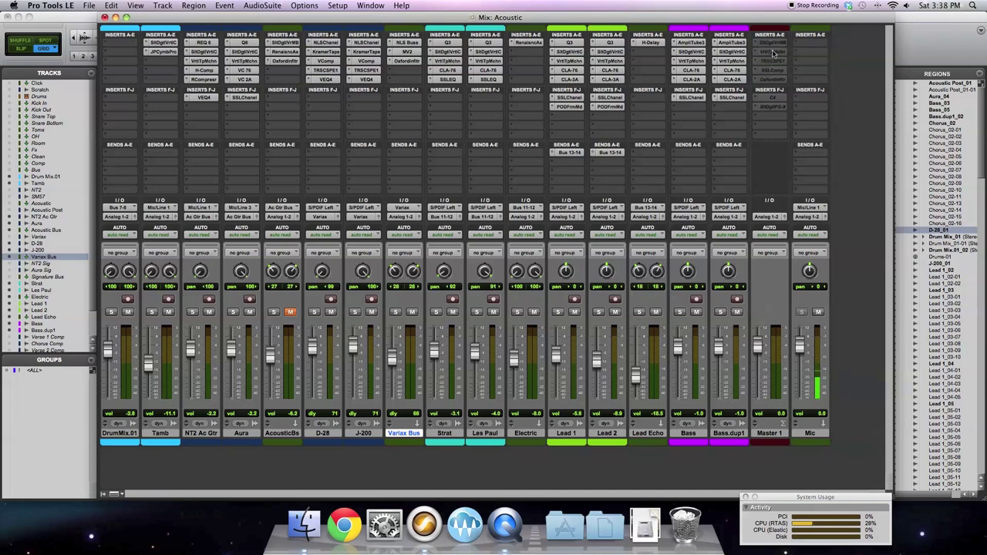
right_click(774, 44)
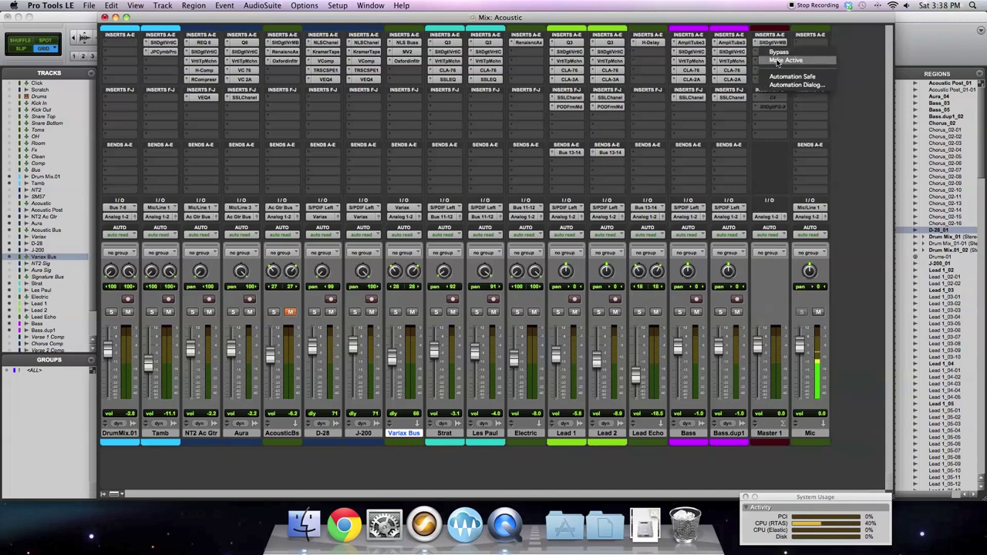
click(777, 61)
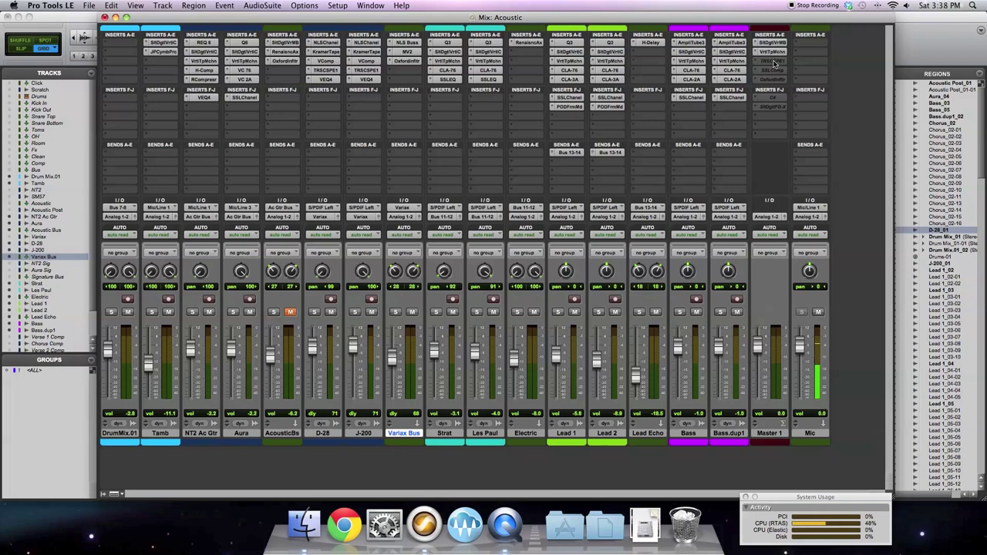
right_click(775, 63)
click(777, 74)
right_click(776, 71)
click(776, 76)
right_click(775, 79)
click(776, 89)
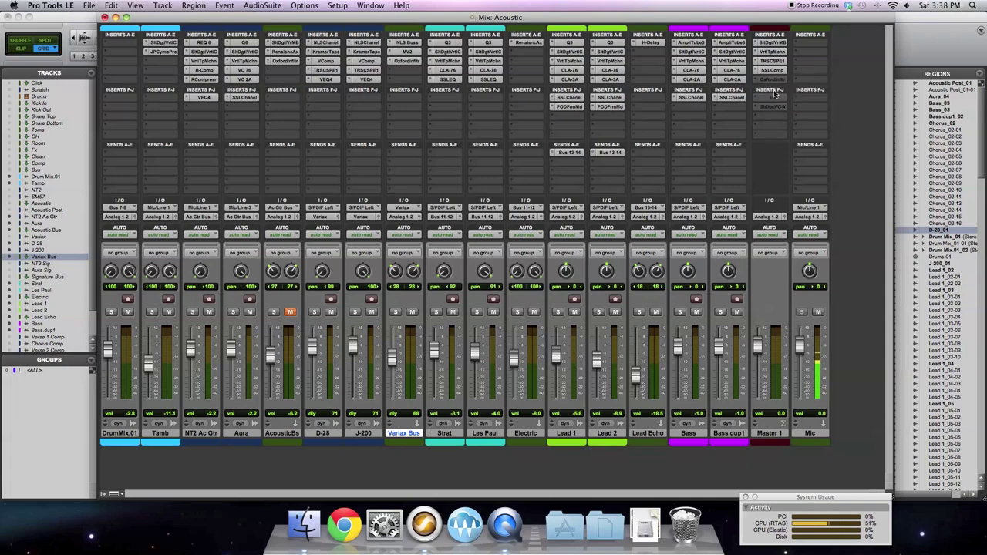
Step: Make the C4 and SltDgtFG-X plug-ins on Master 1 active and mute the Mic track
right_click(776, 97)
click(780, 107)
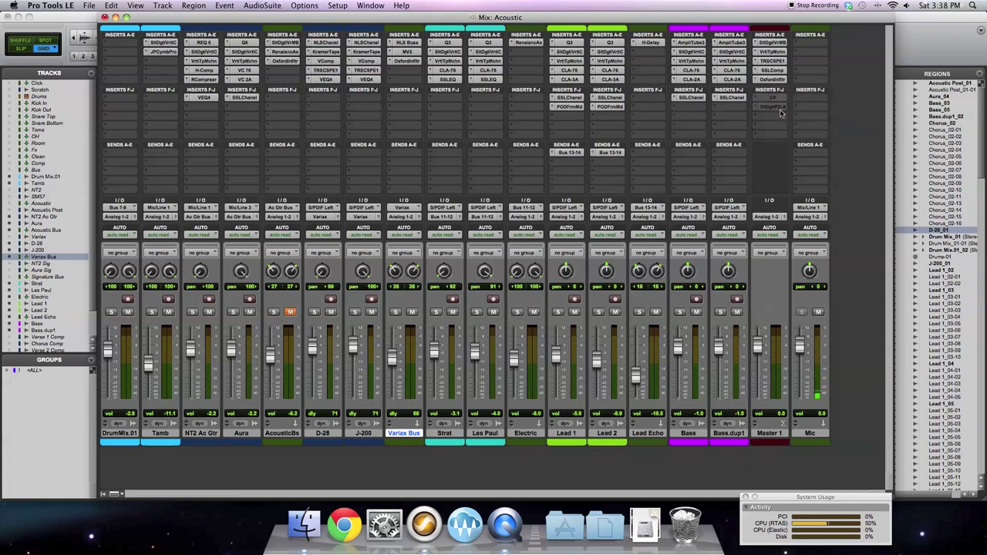
right_click(777, 107)
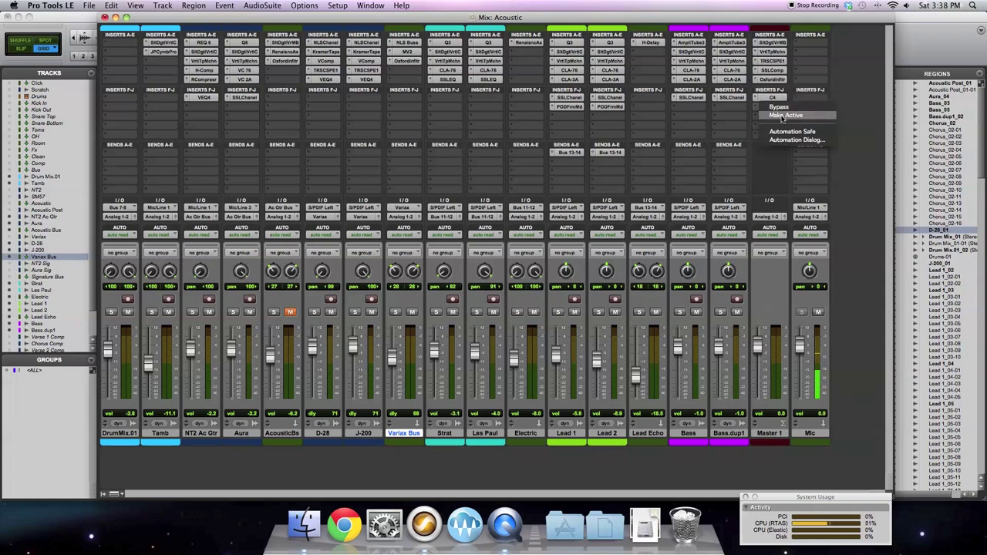
click(786, 115)
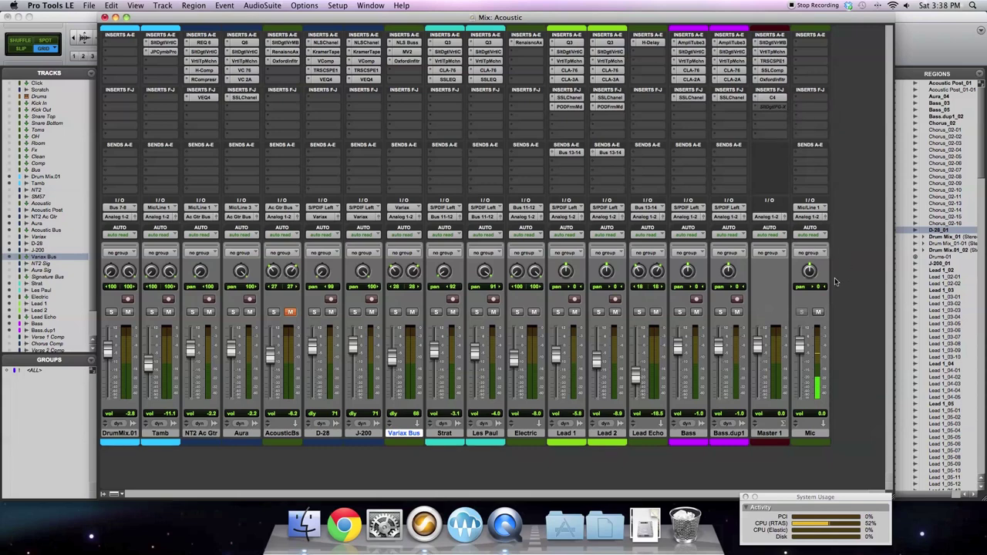
click(819, 313)
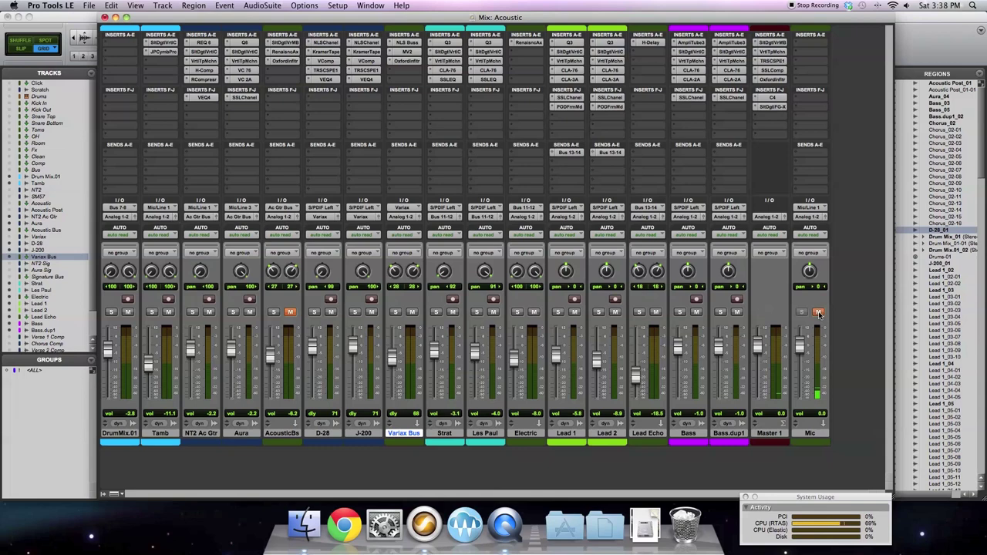
click(819, 312)
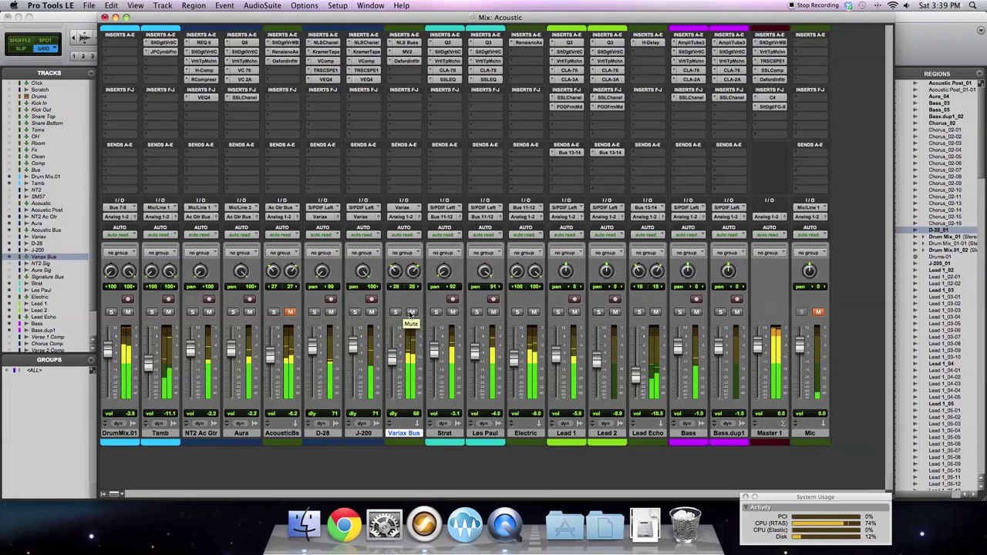
Step: Compare the Acoustic Bus with the Variax Bus during playback by swapping their mutes both ways, and fade Master 1 fully down
click(411, 313)
click(290, 313)
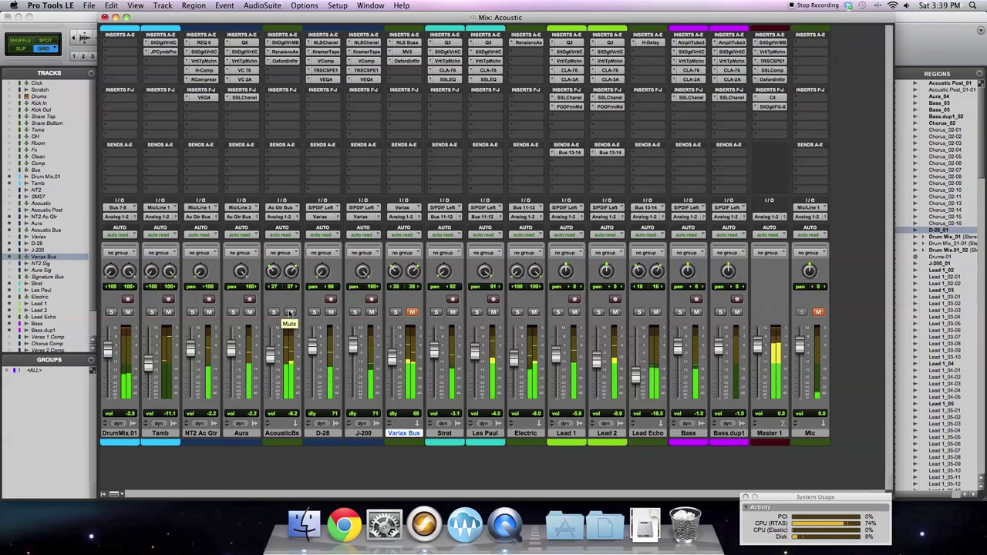
click(289, 312)
click(411, 312)
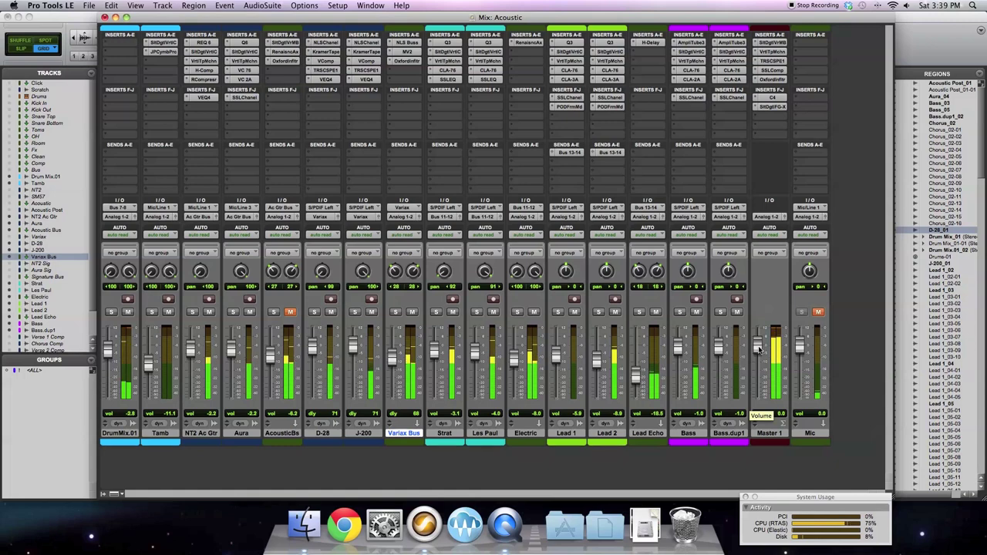
drag(759, 349, 757, 402)
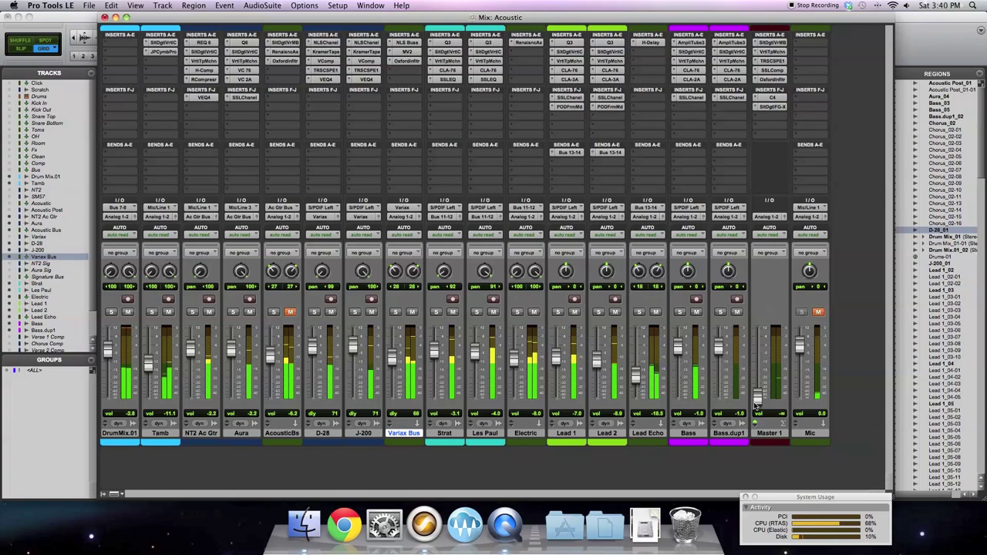